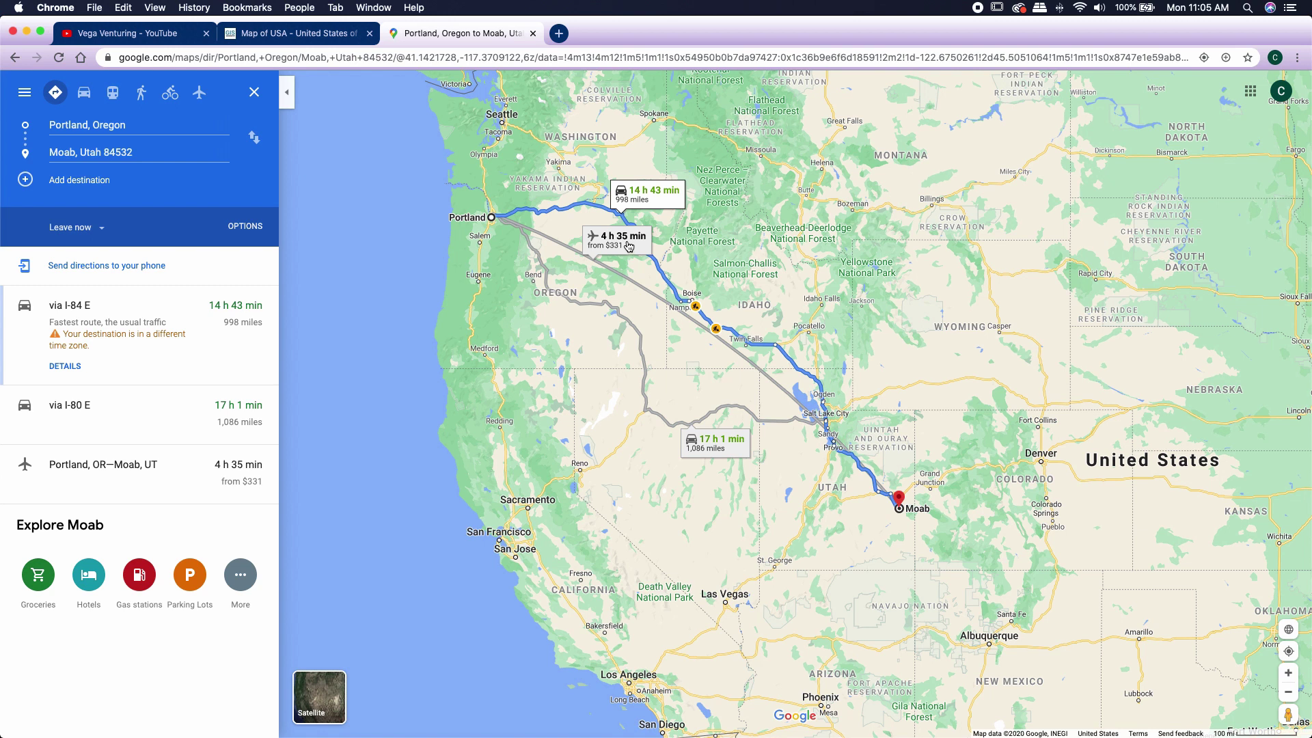
View the gisgeography USA map page in the browser, and switch to DaVinci Resolve
{"action": "left_click", "coordinate": [297, 33]}
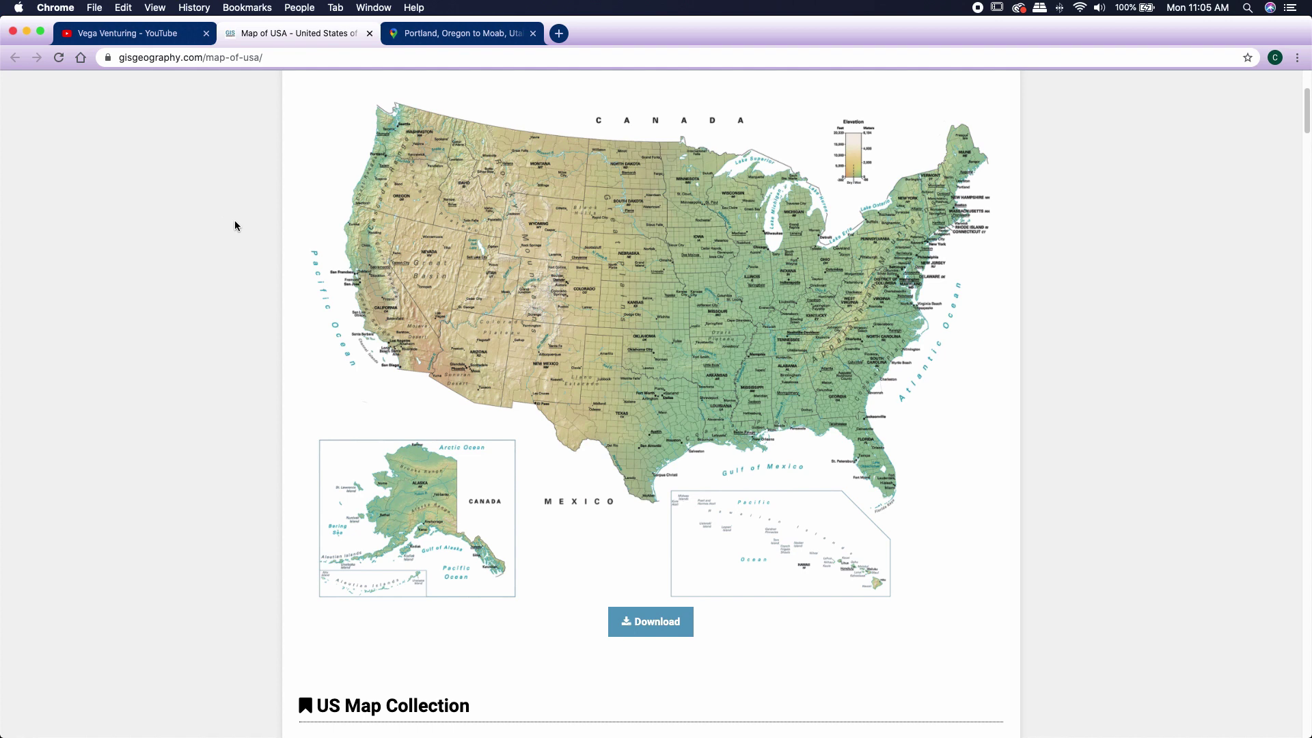
{"action": "key", "text": "super+Tab"}
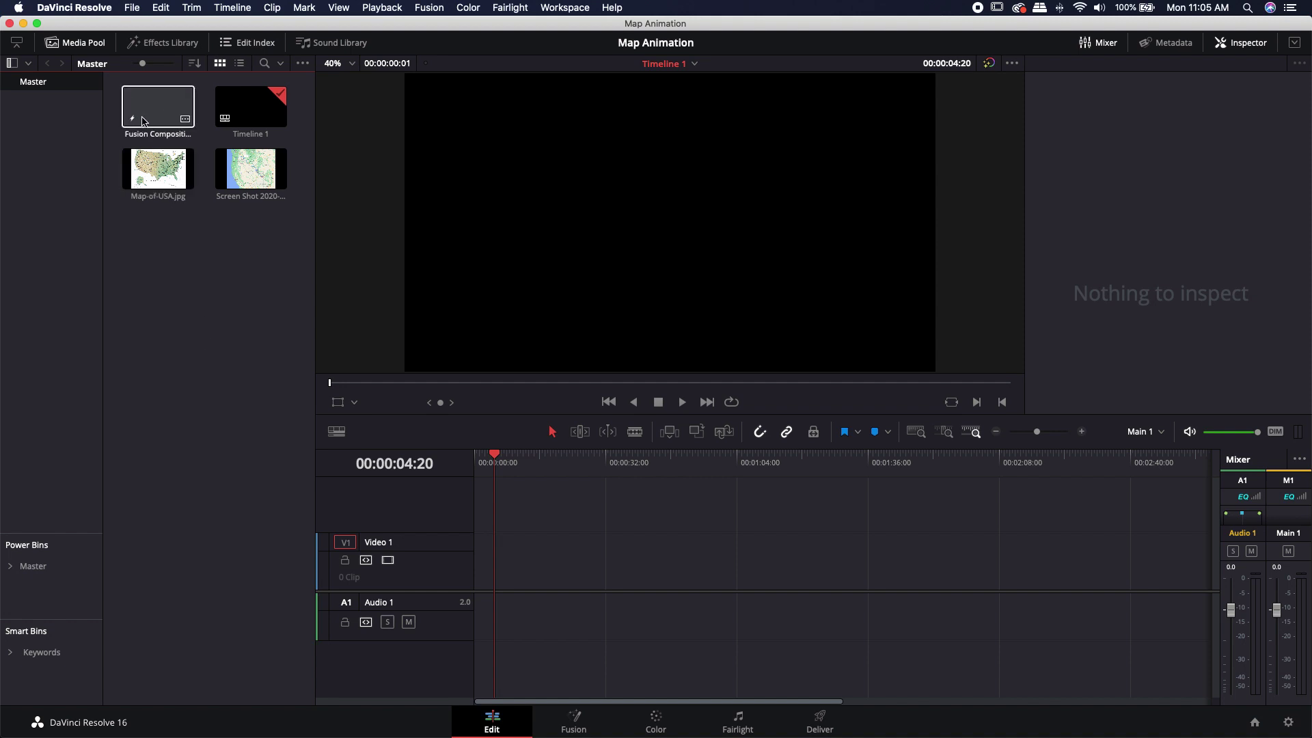
Create a new Fusion composition clip in the media pool with a duration of 00:00:10:00
{"action": "right_click", "coordinate": [182, 240]}
{"action": "left_click", "coordinate": [238, 301]}
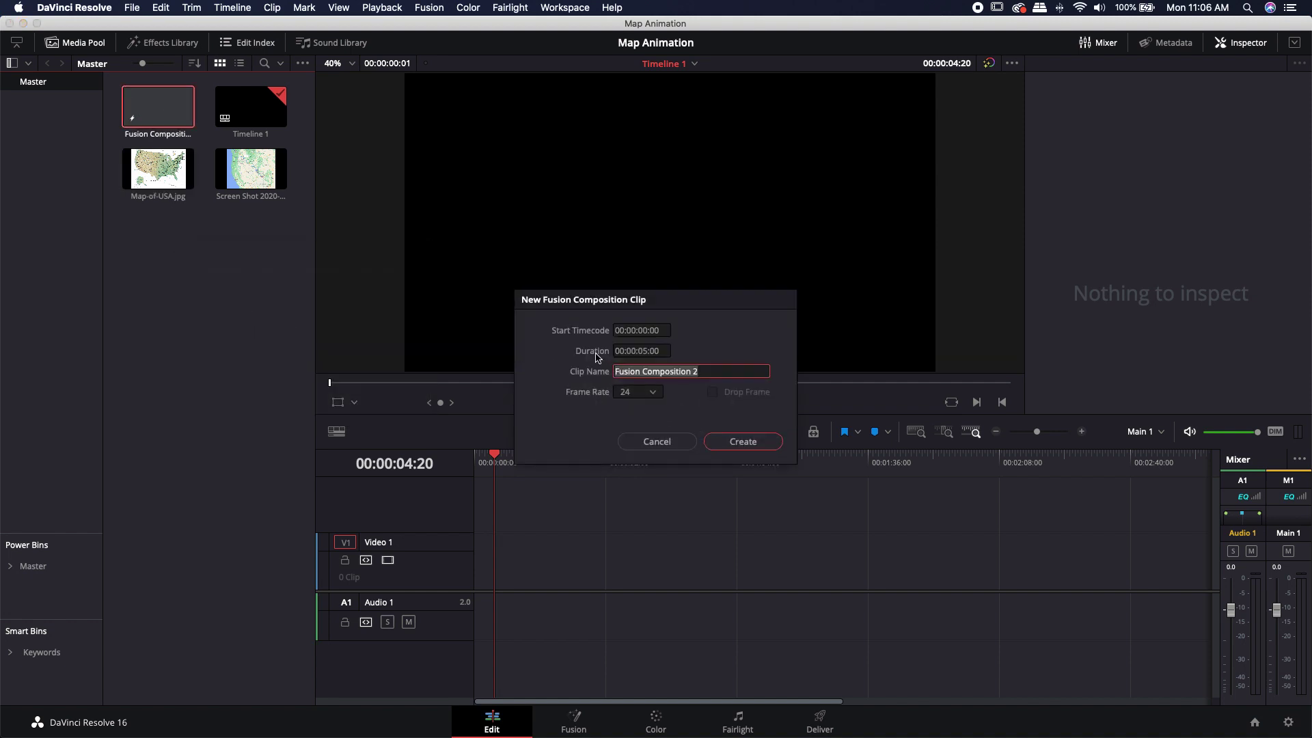
{"action": "left_click", "coordinate": [645, 351]}
{"action": "left_click", "coordinate": [646, 352]}
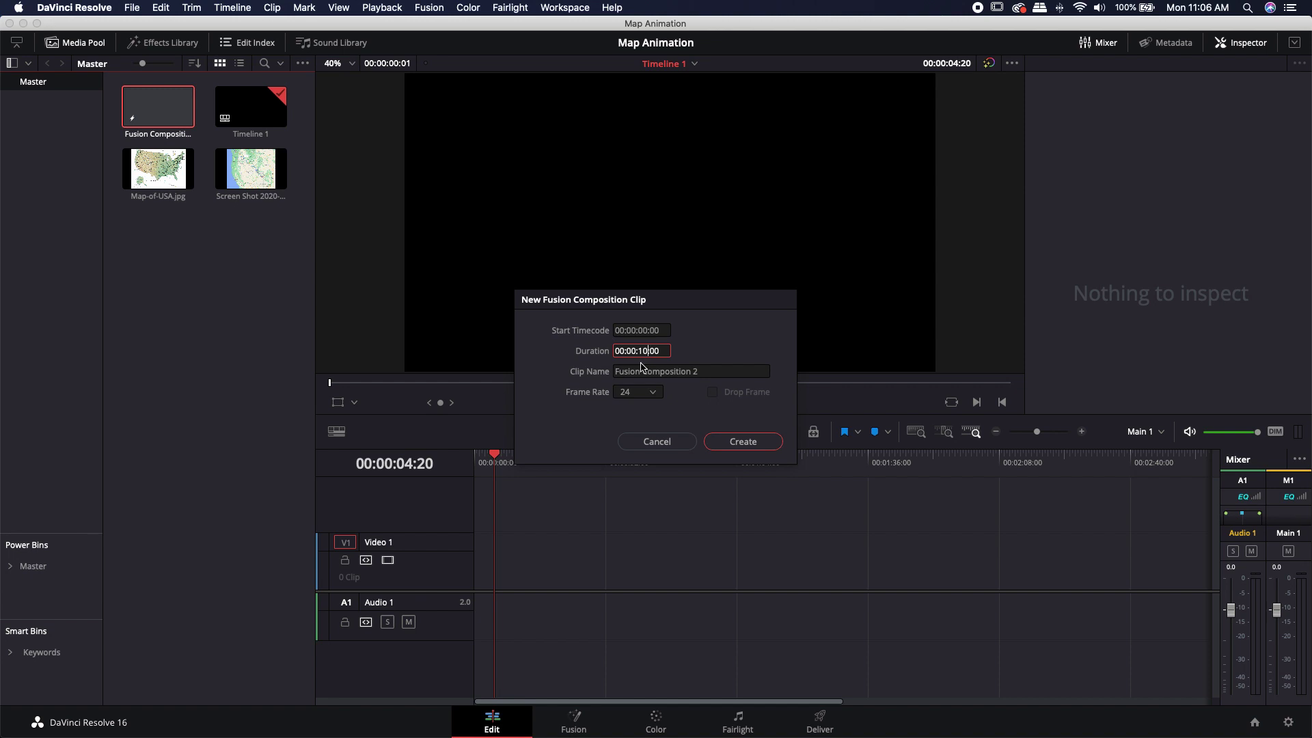
{"action": "left_click", "coordinate": [743, 442]}
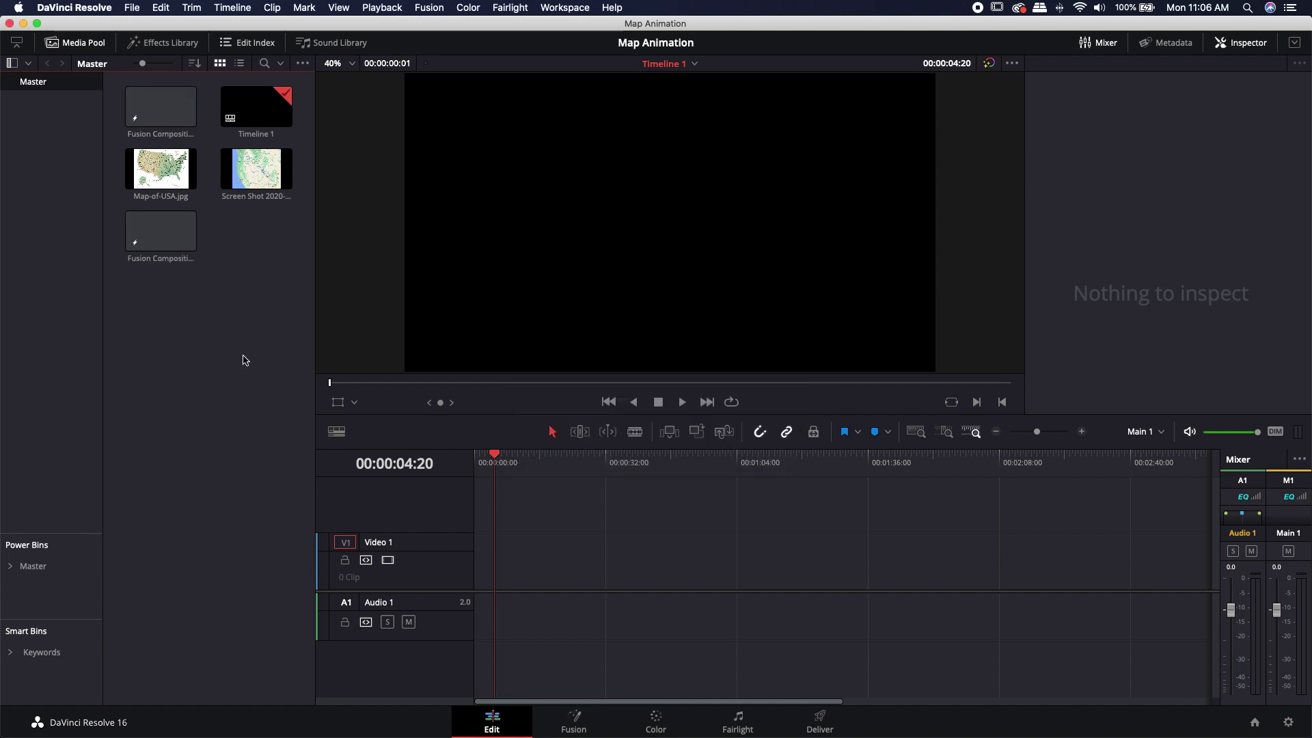
Place the new Fusion composition at the start of the Video 1 track and open it on the Fusion page
{"action": "left_click_drag", "start_coordinate": [159, 241], "coordinate": [472, 569]}
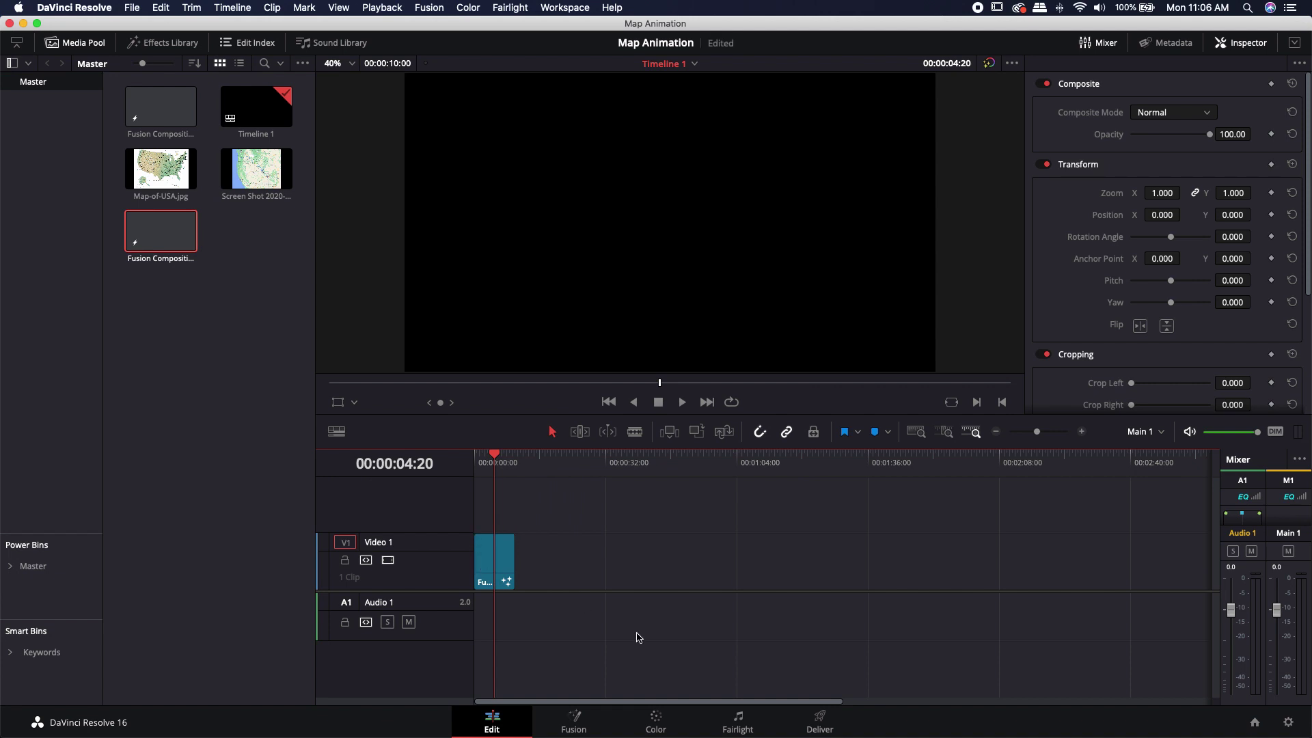
{"action": "left_click", "coordinate": [574, 721]}
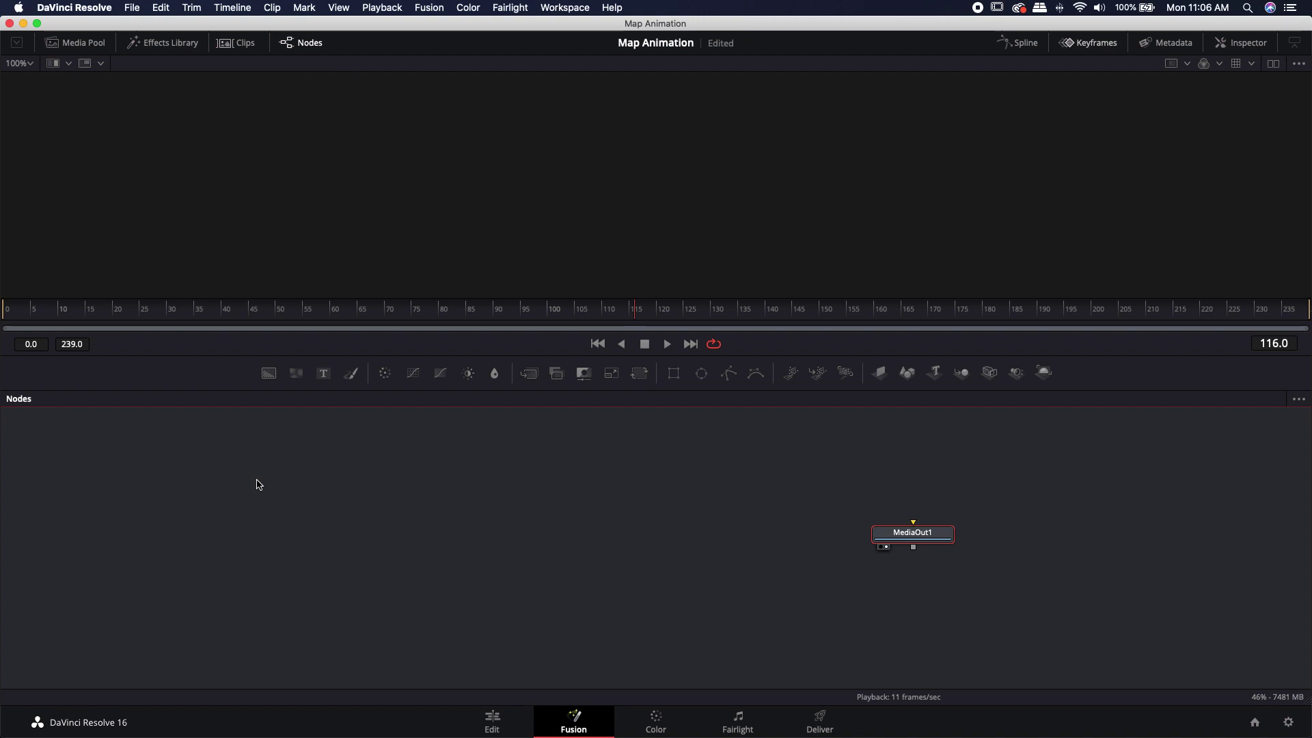
Add a Background node connected to MediaOut1 and show MediaOut1 in the viewer
{"action": "left_click_drag", "start_coordinate": [271, 376], "coordinate": [913, 536]}
{"action": "left_click", "coordinate": [883, 546]}
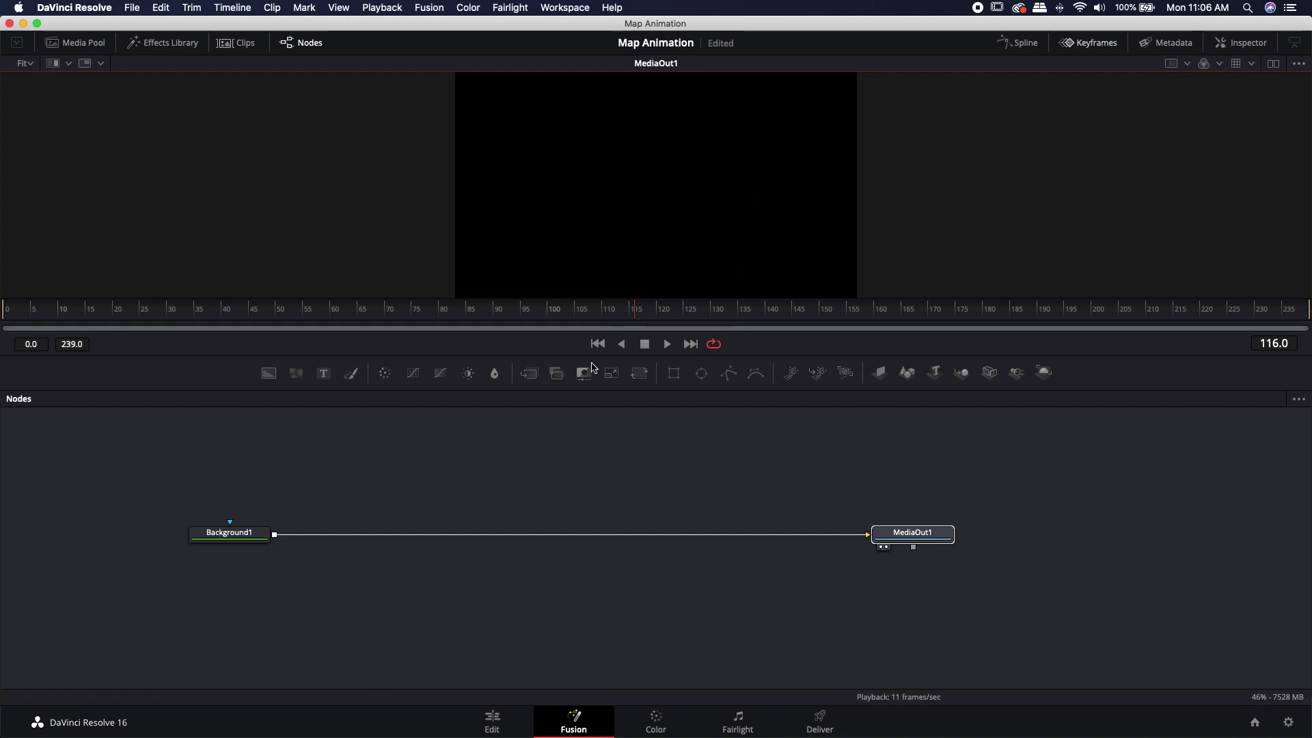
{"action": "scroll", "coordinate": [624, 248], "scroll_direction": "right", "scroll_amount": 3}
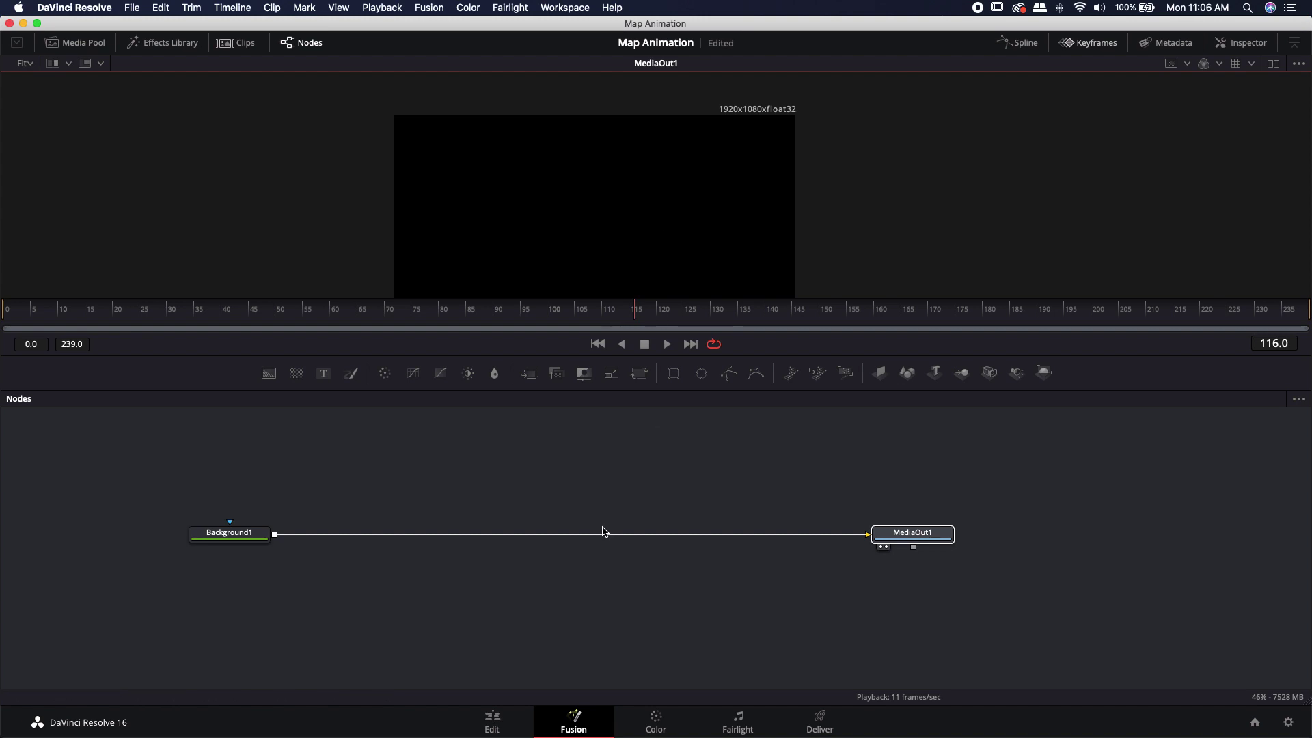
Add the Map-of-USA.jpg image and the route screenshot from the media pool to the node graph together
{"action": "scroll", "coordinate": [601, 531], "scroll_direction": "up", "scroll_amount": 2}
{"action": "left_click", "coordinate": [76, 42]}
{"action": "left_click", "coordinate": [235, 148]}
{"action": "left_click", "coordinate": [157, 148], "text": "super"}
{"action": "left_click_drag", "start_coordinate": [156, 151], "coordinate": [431, 475]}
{"action": "left_click", "coordinate": [446, 503]}
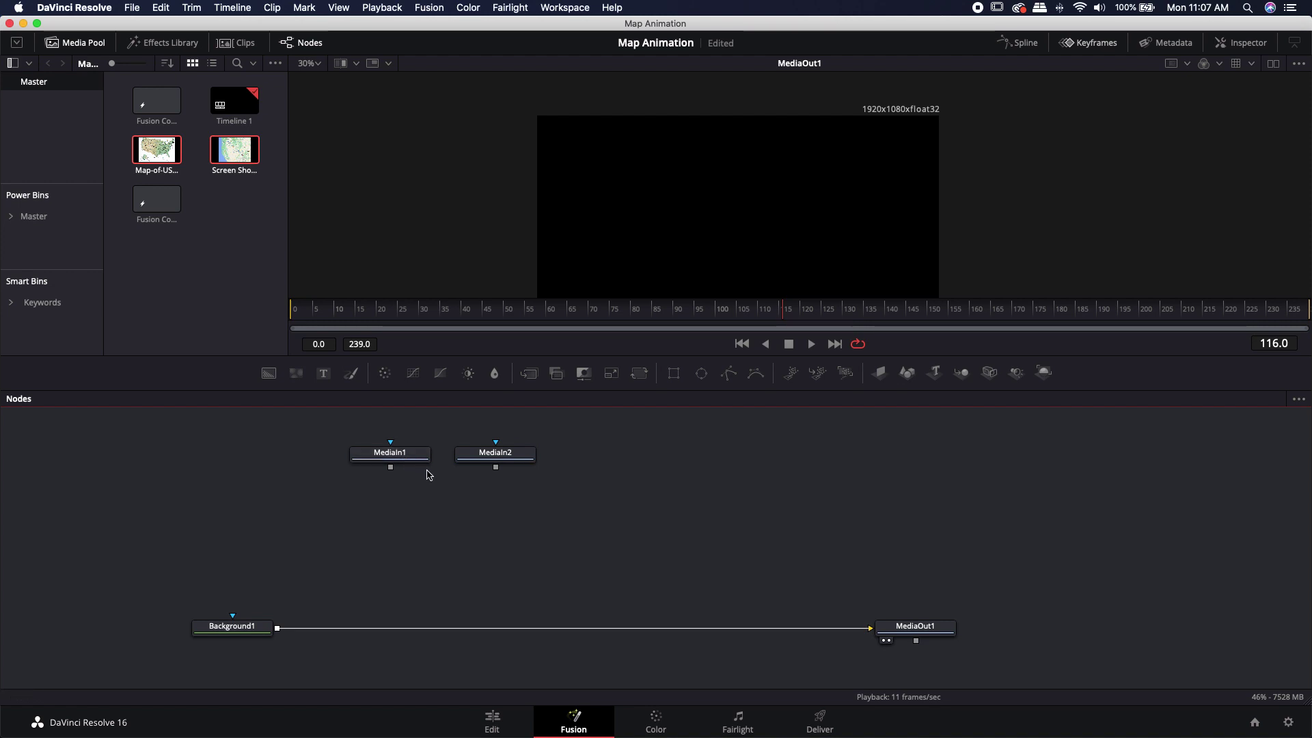
Display MediaIn1 and MediaIn2 in the viewer one after the other, and examine the resolution and route of the maps
{"action": "scroll", "coordinate": [502, 520], "scroll_direction": "right", "scroll_amount": 2}
{"action": "left_click_drag", "start_coordinate": [333, 460], "coordinate": [589, 198]}
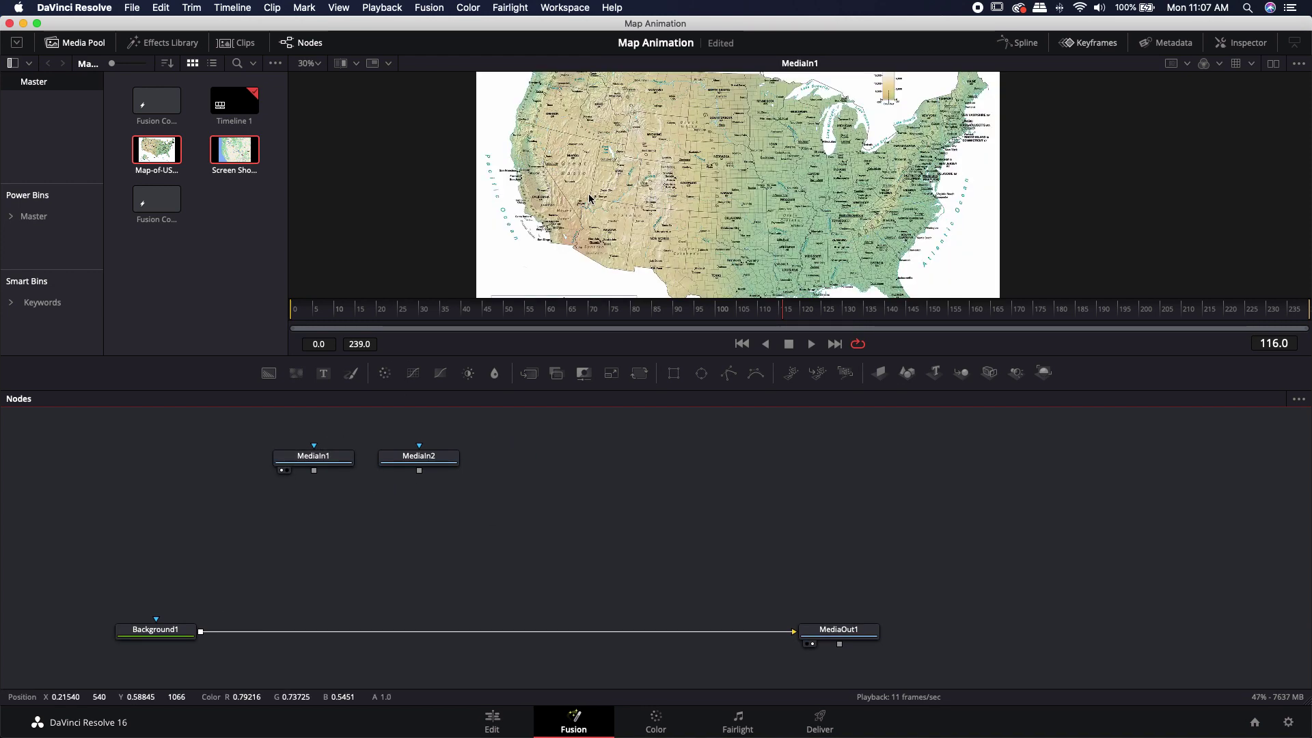
{"action": "scroll", "coordinate": [683, 171], "scroll_direction": "right", "scroll_amount": 4}
{"action": "scroll", "coordinate": [683, 171], "scroll_direction": "up", "scroll_amount": 2}
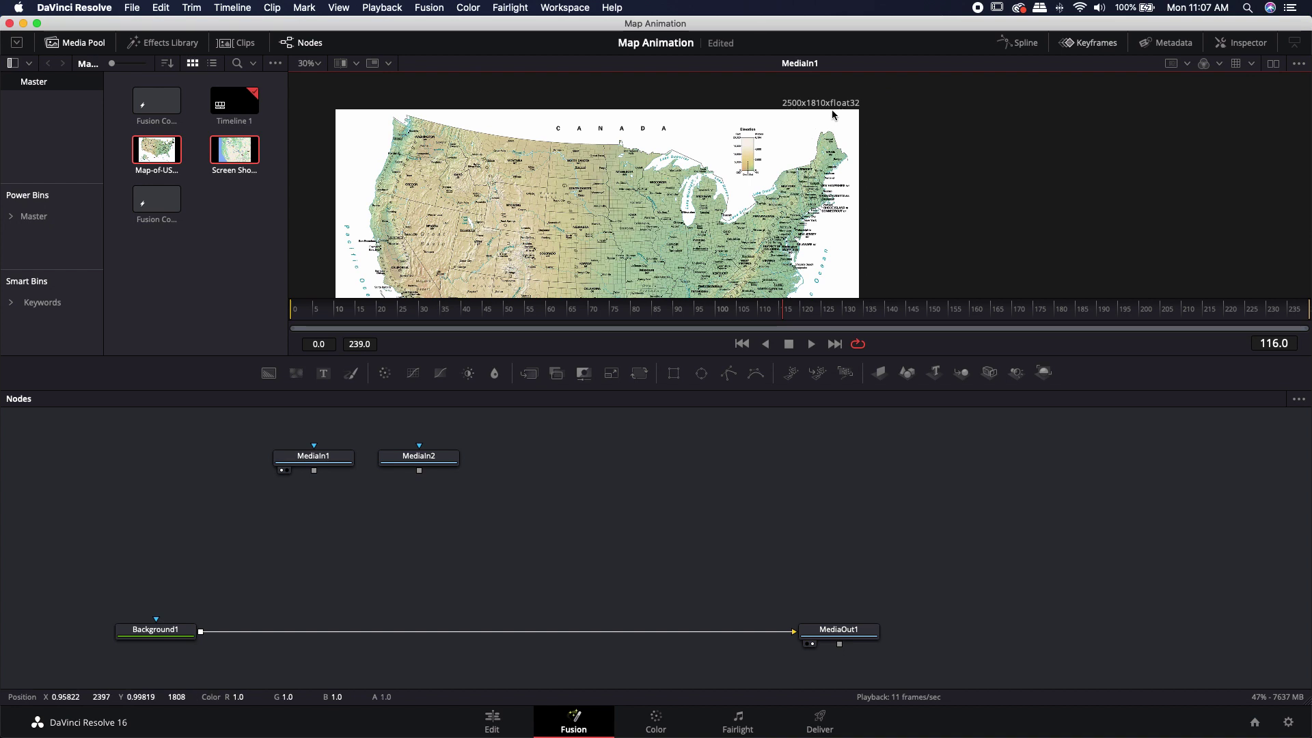
{"action": "left_click_drag", "start_coordinate": [419, 456], "coordinate": [598, 205]}
{"action": "scroll", "coordinate": [599, 198], "scroll_direction": "down", "scroll_amount": 5}
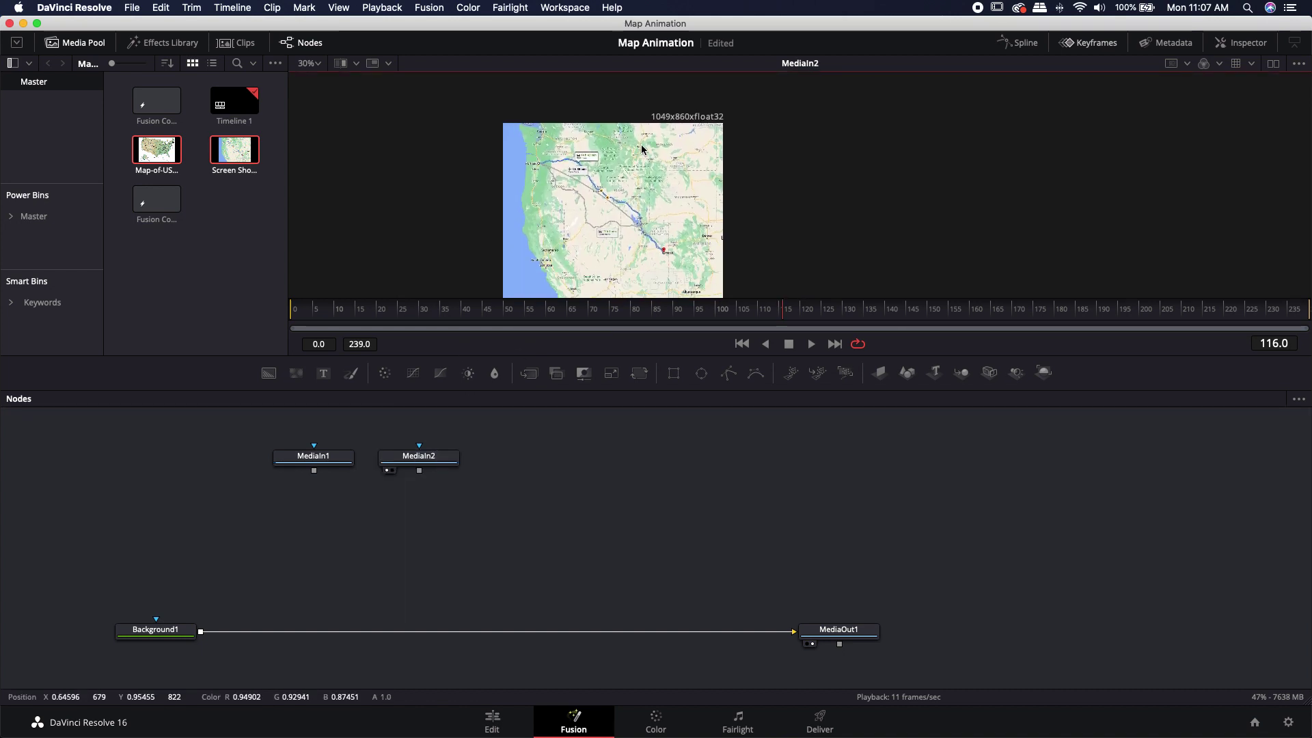
{"action": "scroll", "coordinate": [603, 184], "scroll_direction": "up", "scroll_amount": 3}
{"action": "scroll", "coordinate": [604, 185], "scroll_direction": "down", "scroll_amount": 2}
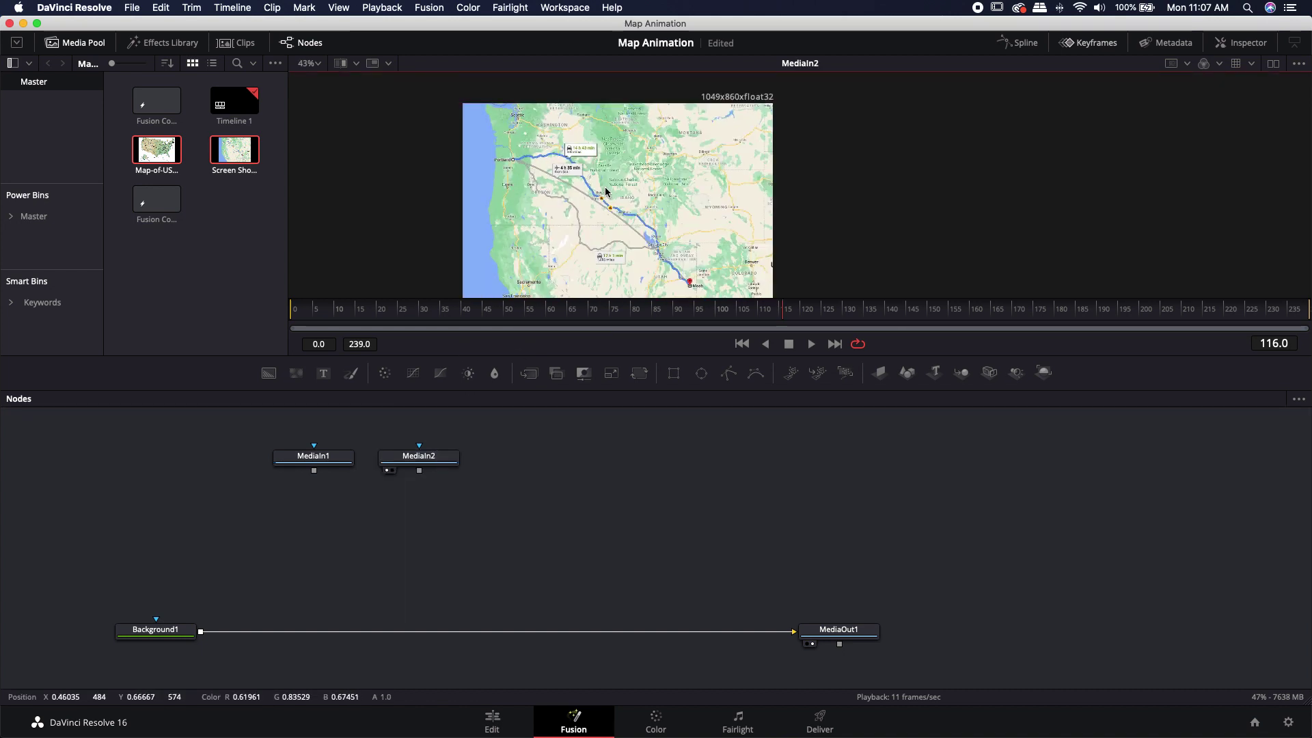
{"action": "scroll", "coordinate": [763, 86], "scroll_direction": "right", "scroll_amount": 2}
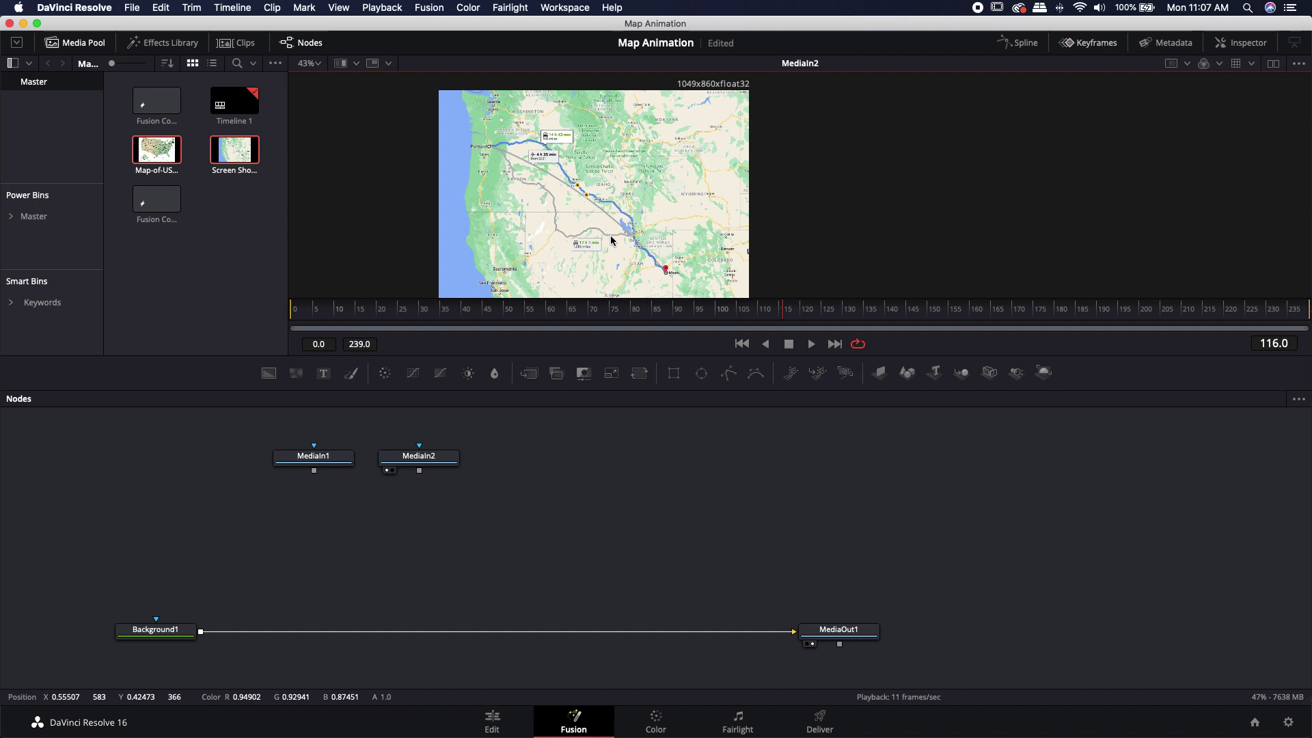
{"action": "scroll", "coordinate": [611, 239], "scroll_direction": "down", "scroll_amount": 1}
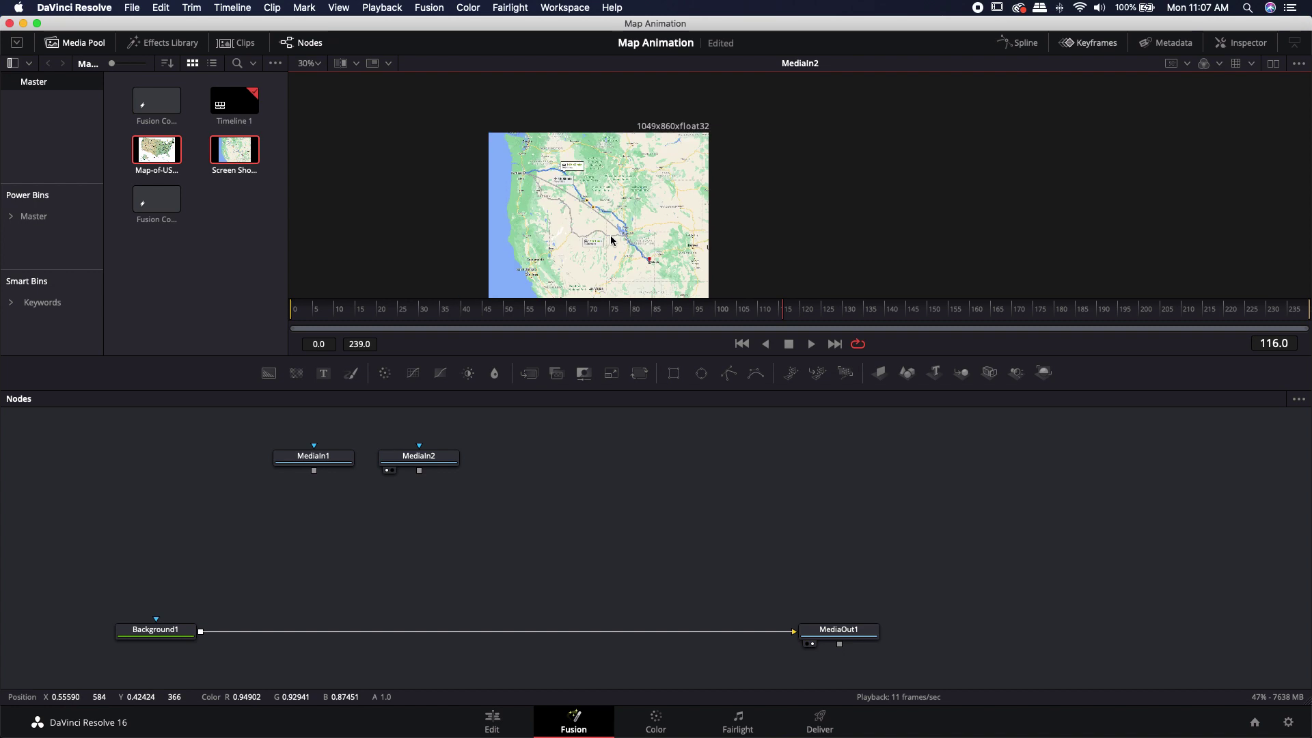
Hide the media pool, move MediaIn2 well apart from MediaIn1, and rename MediaIn1 as map
{"action": "left_click", "coordinate": [75, 43]}
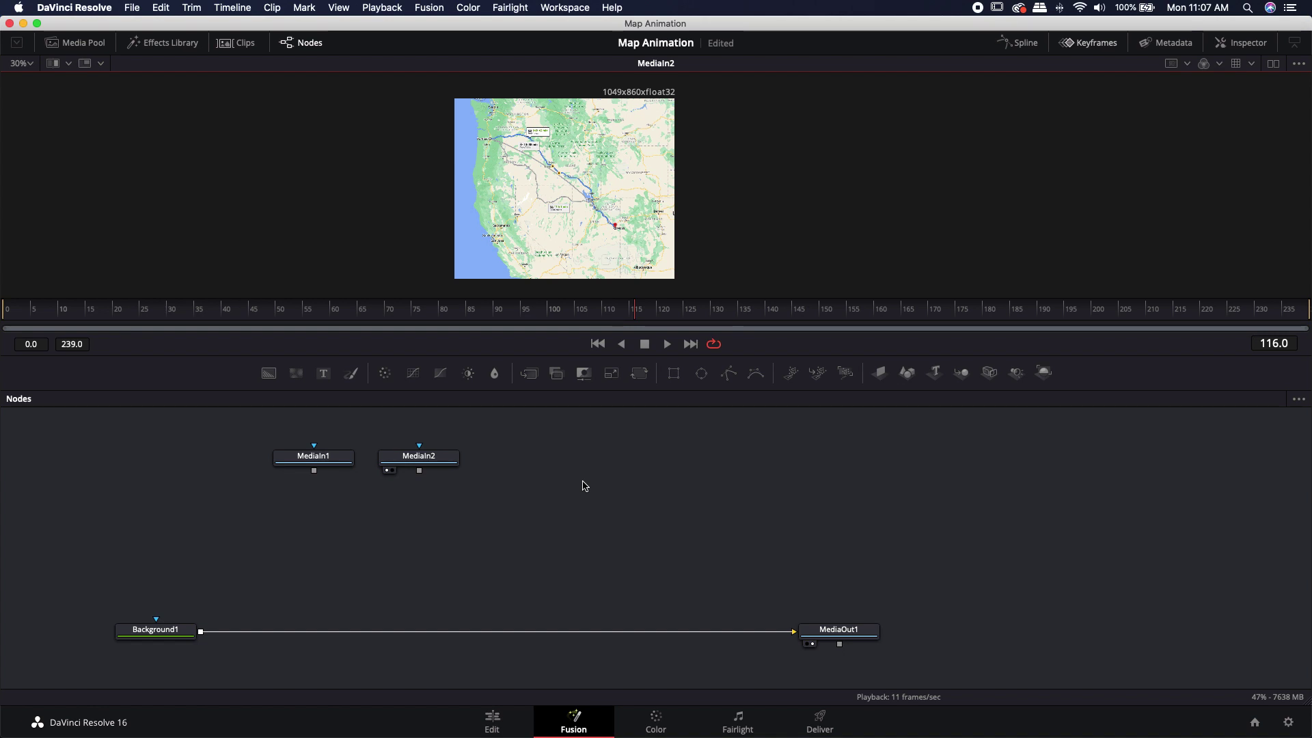
{"action": "left_click_drag", "start_coordinate": [584, 486], "coordinate": [566, 479]}
{"action": "left_click_drag", "start_coordinate": [441, 459], "coordinate": [756, 459]}
{"action": "left_click", "coordinate": [301, 449]}
{"action": "key", "text": "F2"}
{"action": "type", "text": "map"}
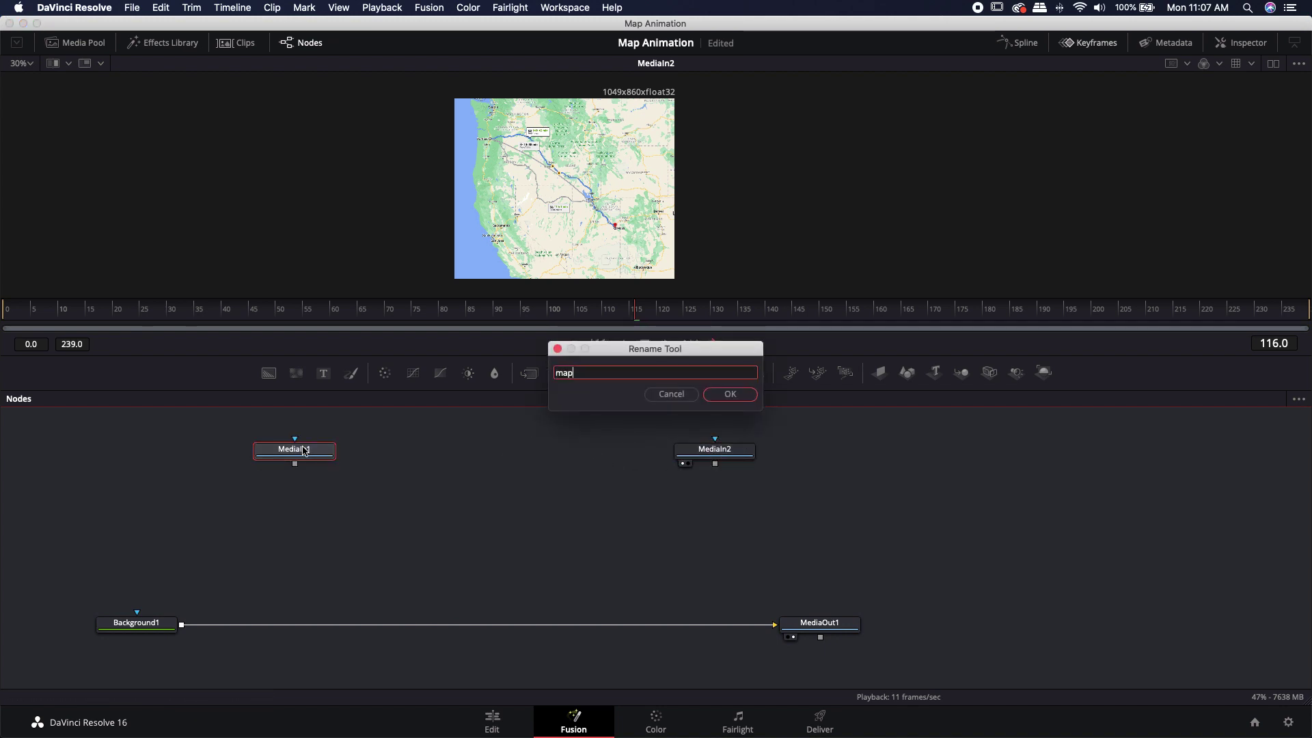
{"action": "key", "text": "Return"}
{"action": "left_click", "coordinate": [338, 496]}
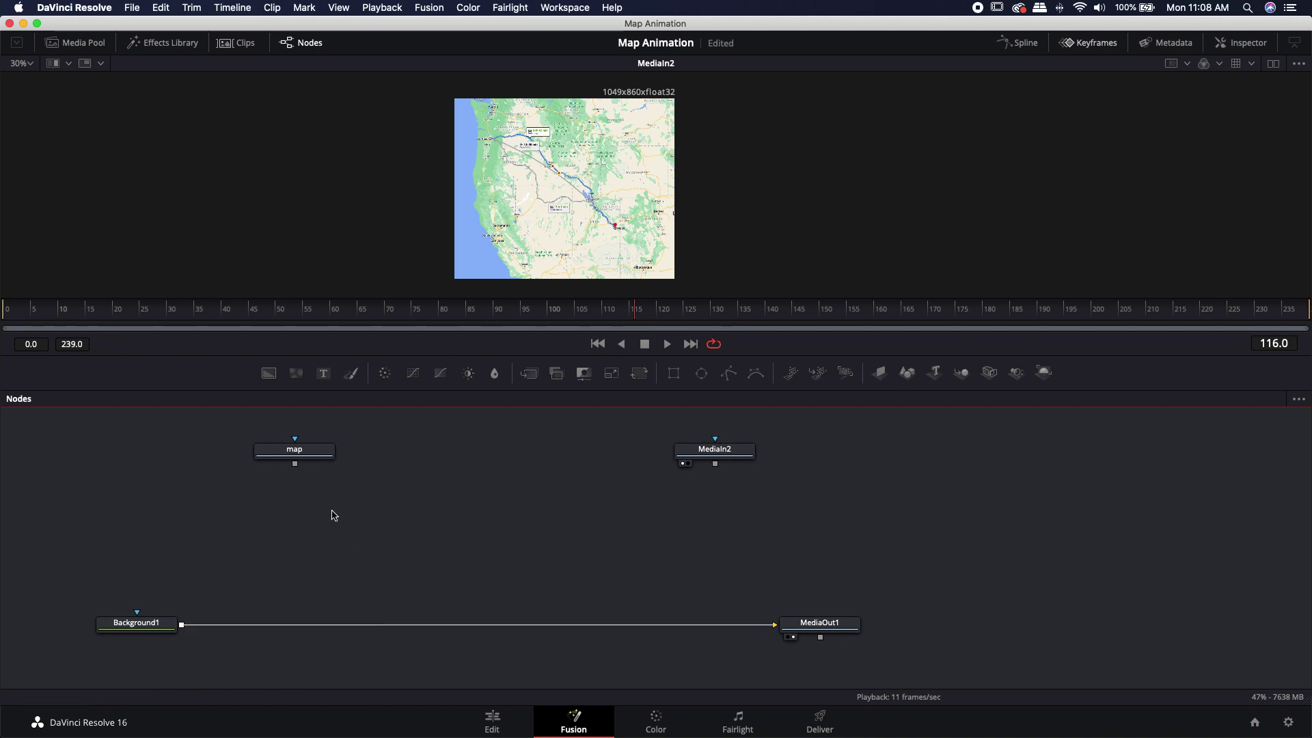
Merge the map node over Background1, show MediaOut1 in the viewer, and save the project
{"action": "left_click_drag", "start_coordinate": [296, 465], "coordinate": [181, 627]}
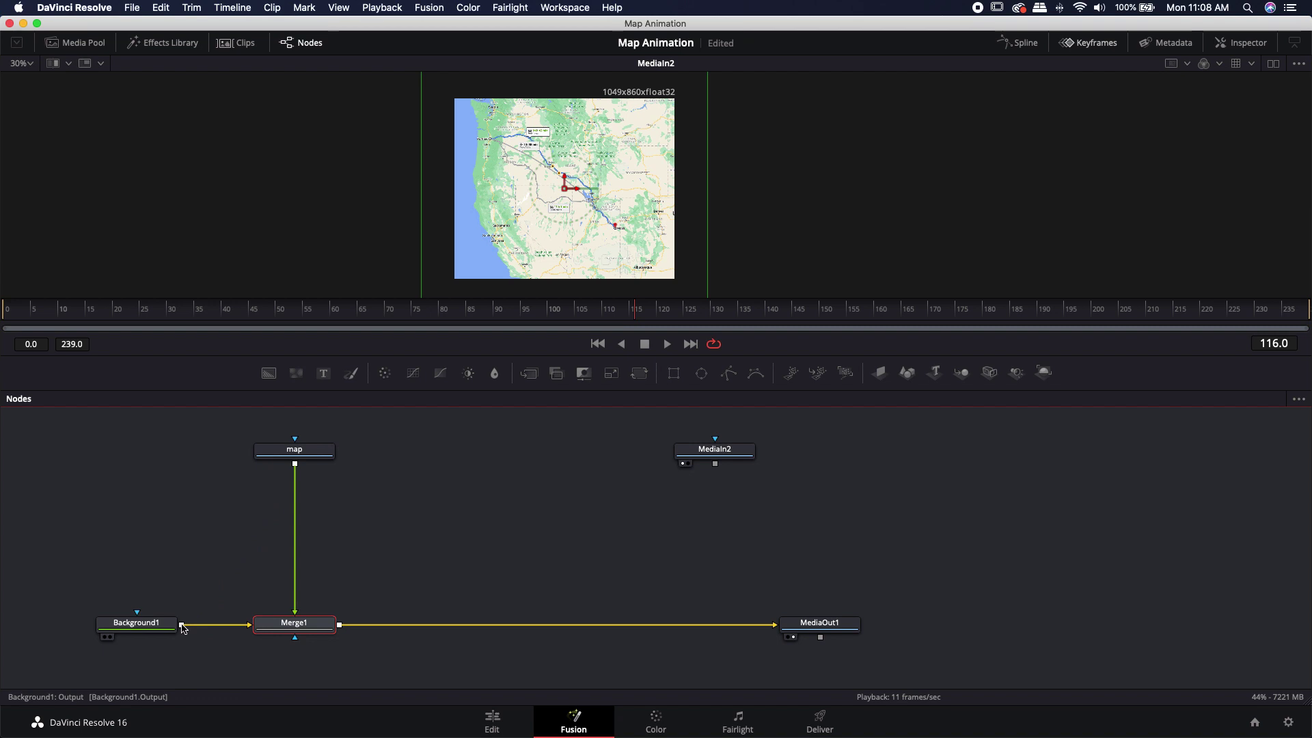
{"action": "left_click_drag", "start_coordinate": [820, 624], "coordinate": [701, 217]}
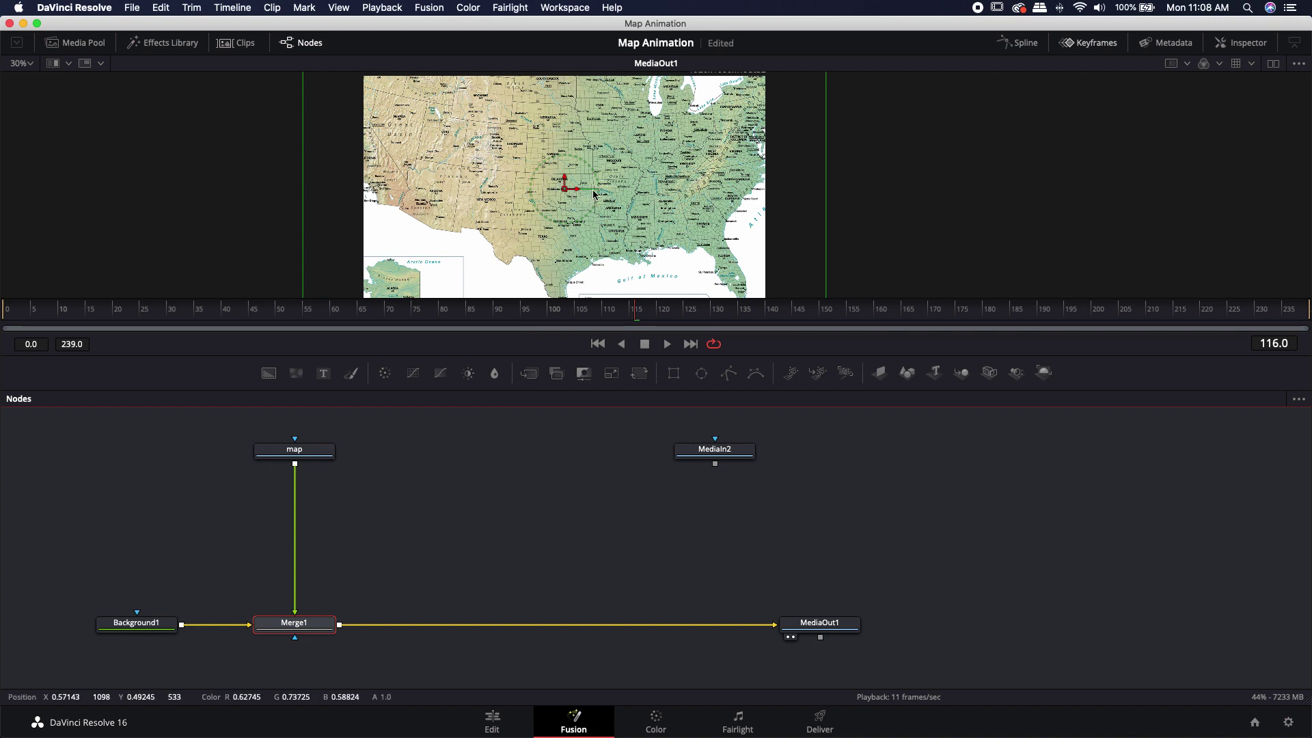
{"action": "key", "text": "super+s"}
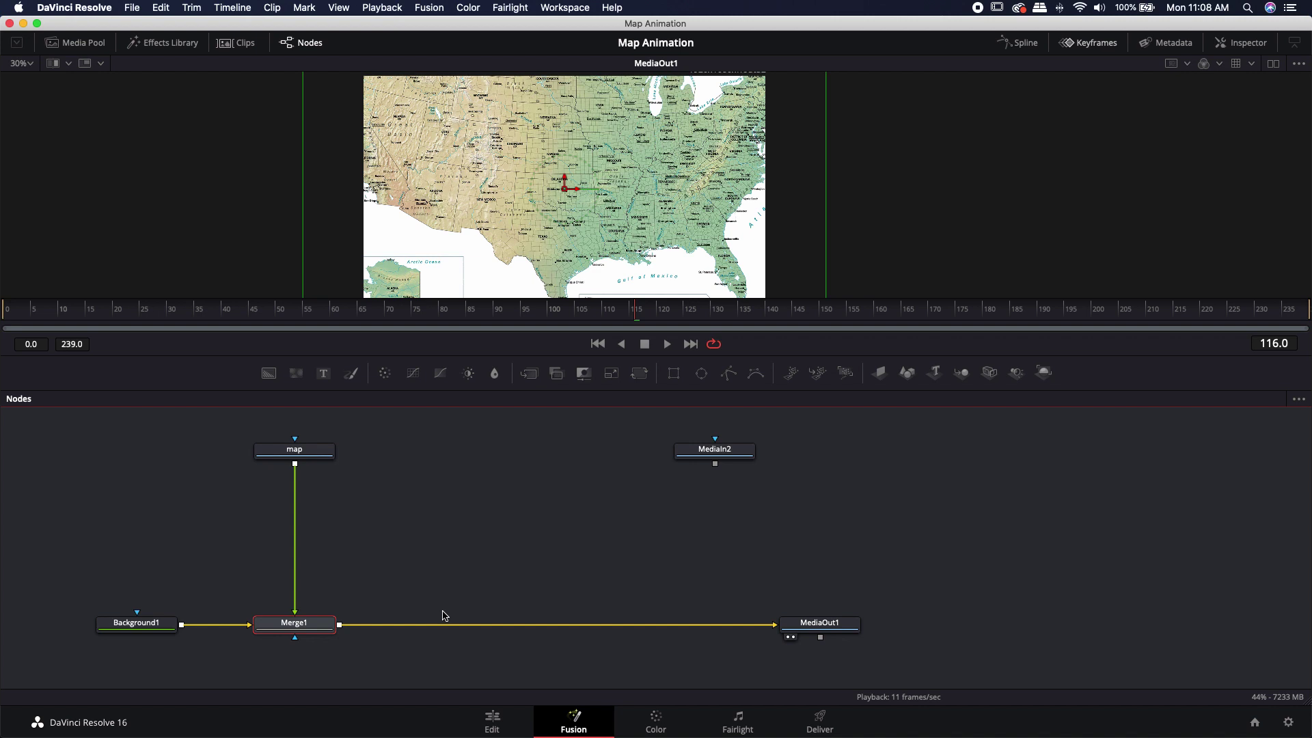
Add a Transform node after the map node and reposition the map to a center of about X 0.68, Y 0.26, keeping size 1.0
{"action": "left_click", "coordinate": [297, 450]}
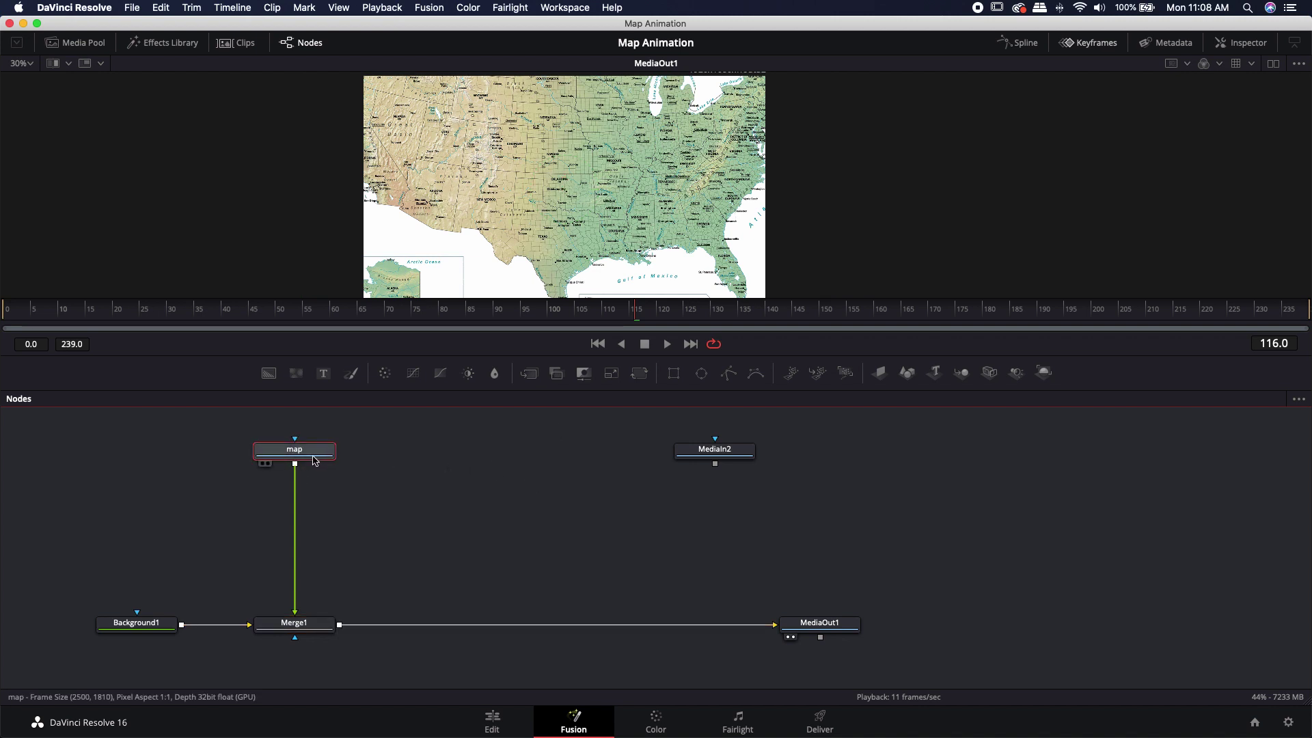
{"action": "left_click", "coordinate": [641, 376]}
{"action": "left_click_drag", "start_coordinate": [589, 207], "coordinate": [623, 271]}
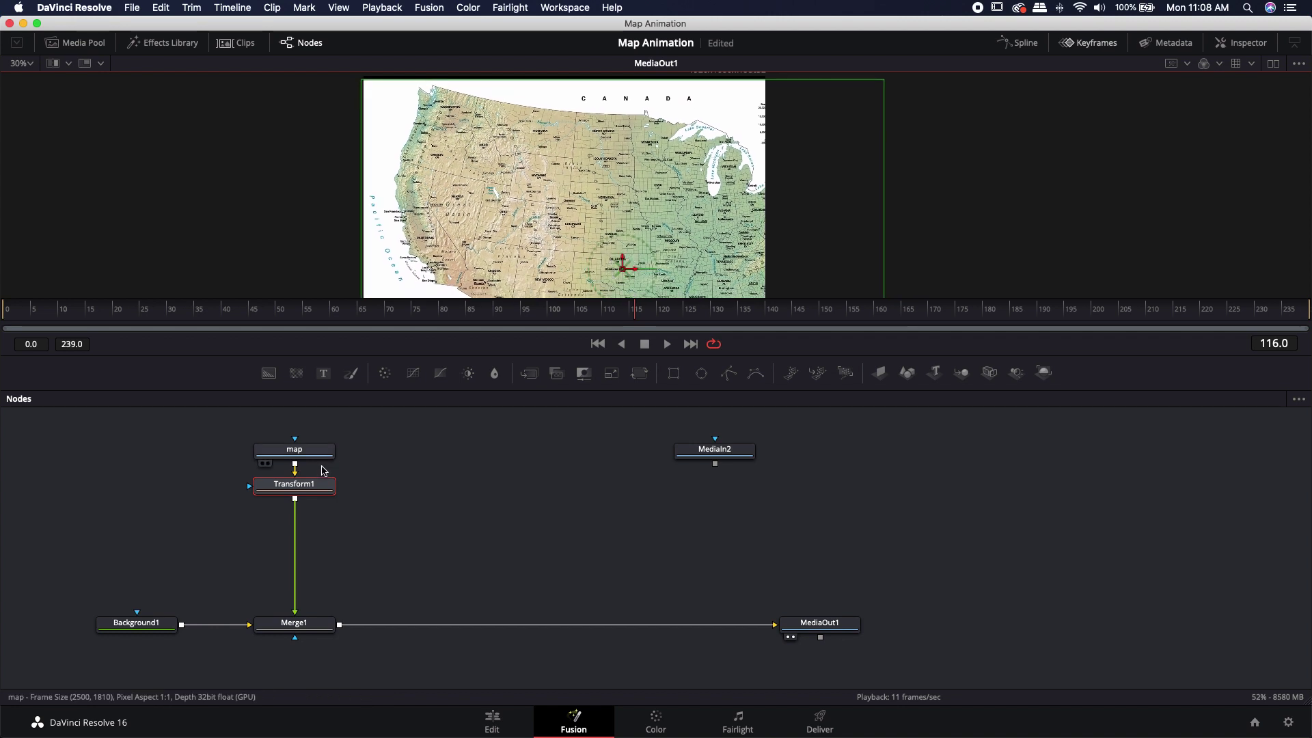
{"action": "double_click", "coordinate": [302, 487]}
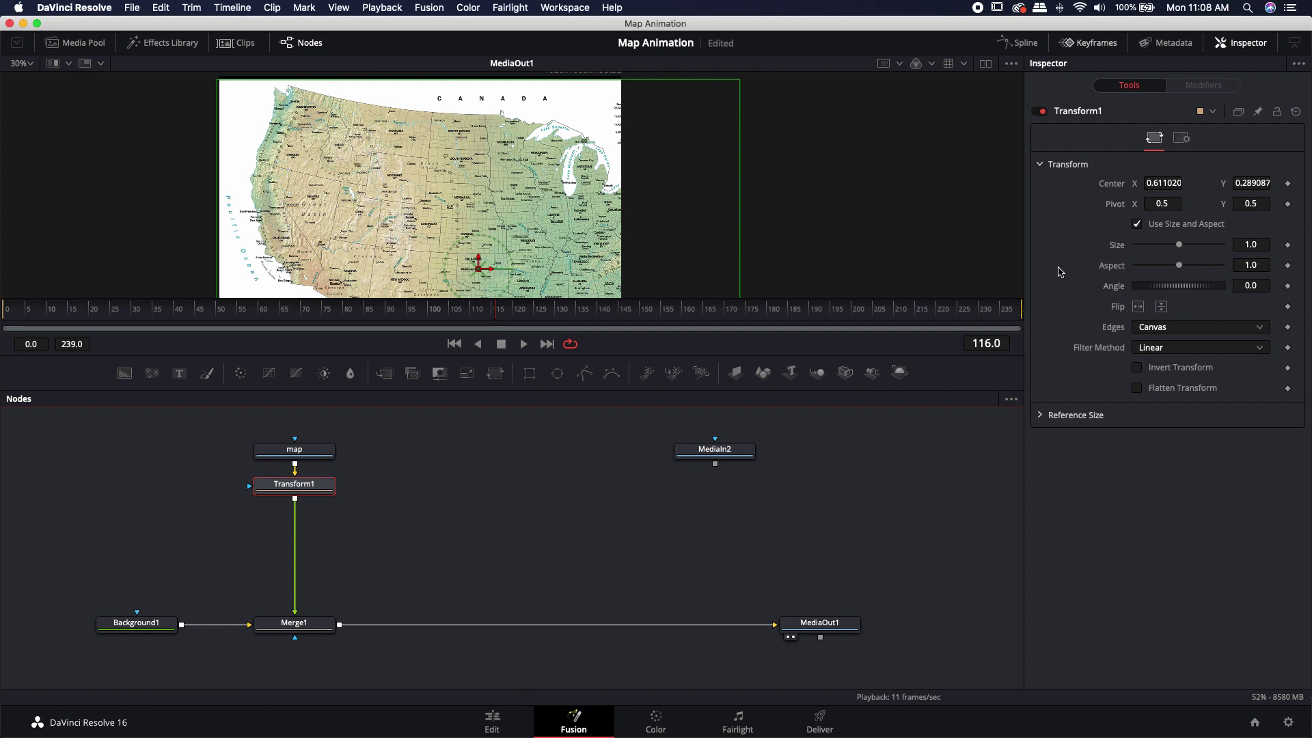
{"action": "mouse_move", "coordinate": [1178, 245]}
{"action": "left_mouse_down"}
{"action": "mouse_move", "coordinate": [1190, 249]}
{"action": "mouse_move", "coordinate": [1178, 246]}
{"action": "left_mouse_up"}
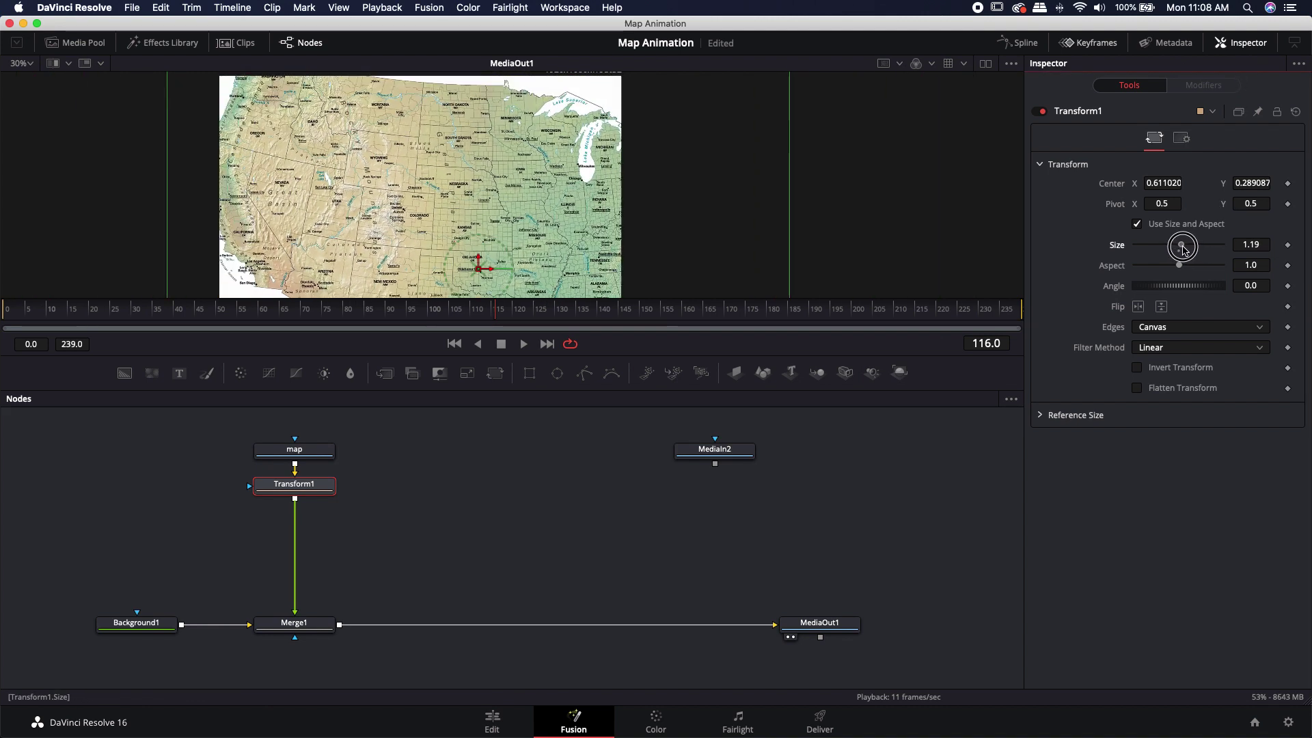
{"action": "left_click_drag", "start_coordinate": [493, 275], "coordinate": [514, 282]}
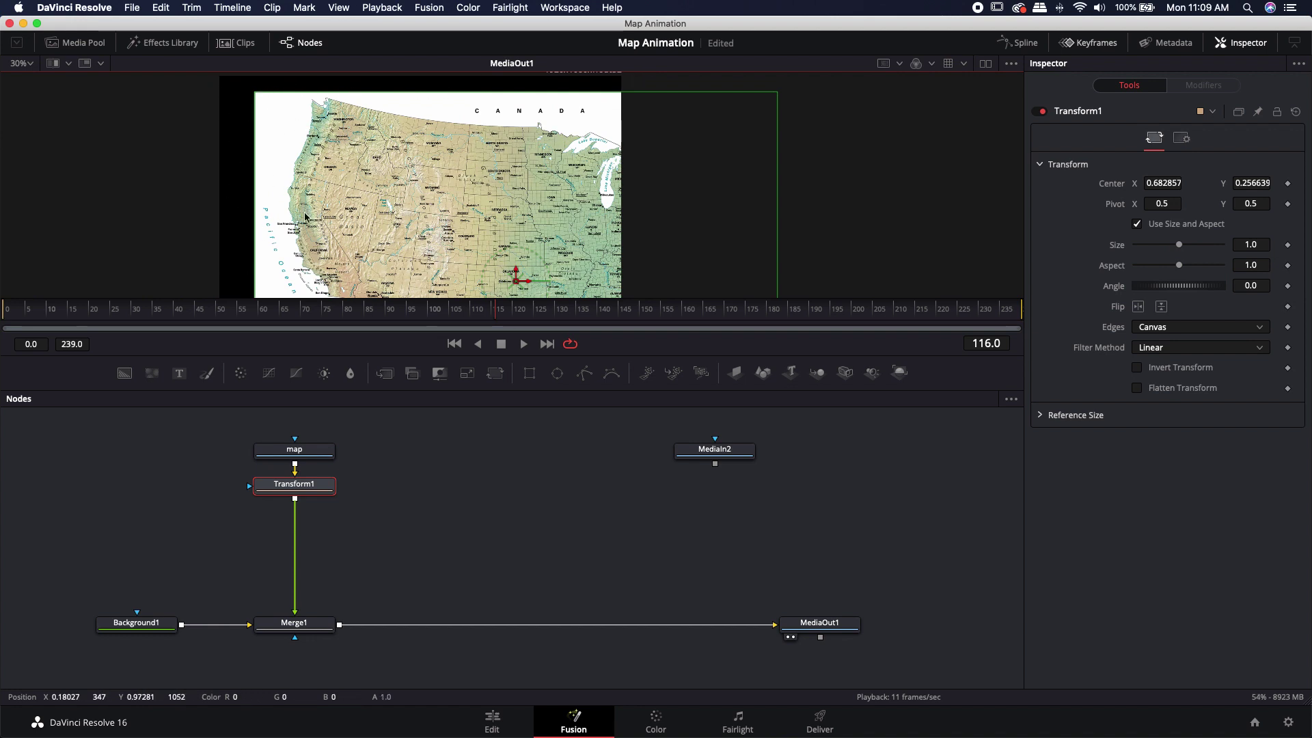
Try to fill Background1 with the white sampled from the map's margin, and undo the color change
{"action": "left_click", "coordinate": [145, 629]}
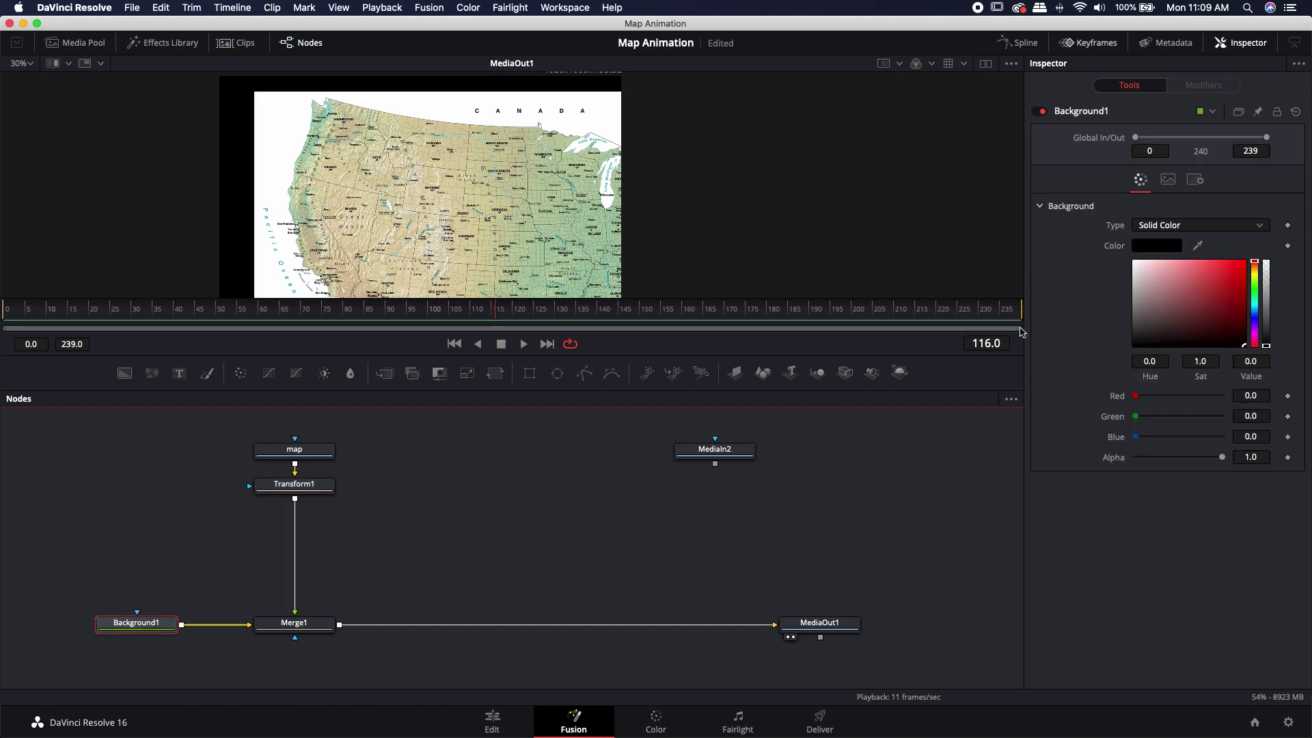
{"action": "left_click_drag", "start_coordinate": [1197, 248], "coordinate": [281, 134]}
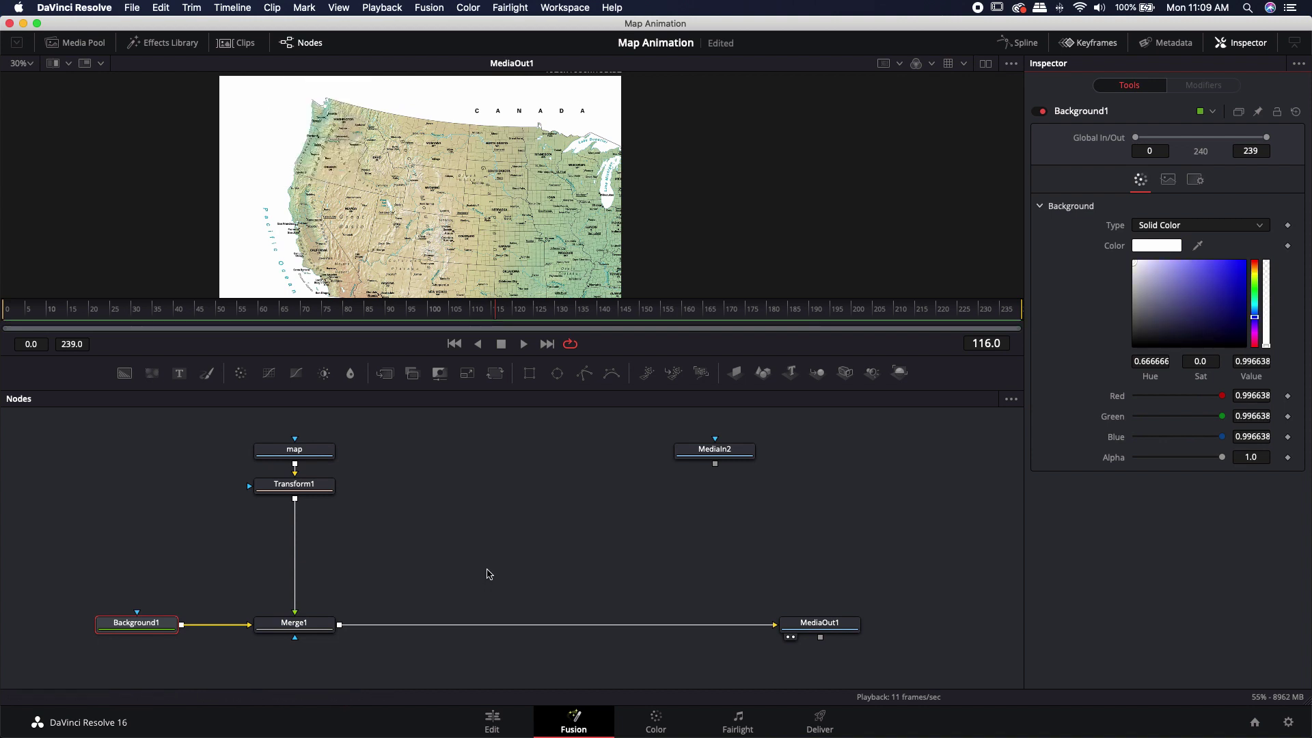
{"action": "key", "text": "super+z"}
Set the Edges option of Transform1 to Duplicate
{"action": "left_click", "coordinate": [294, 484]}
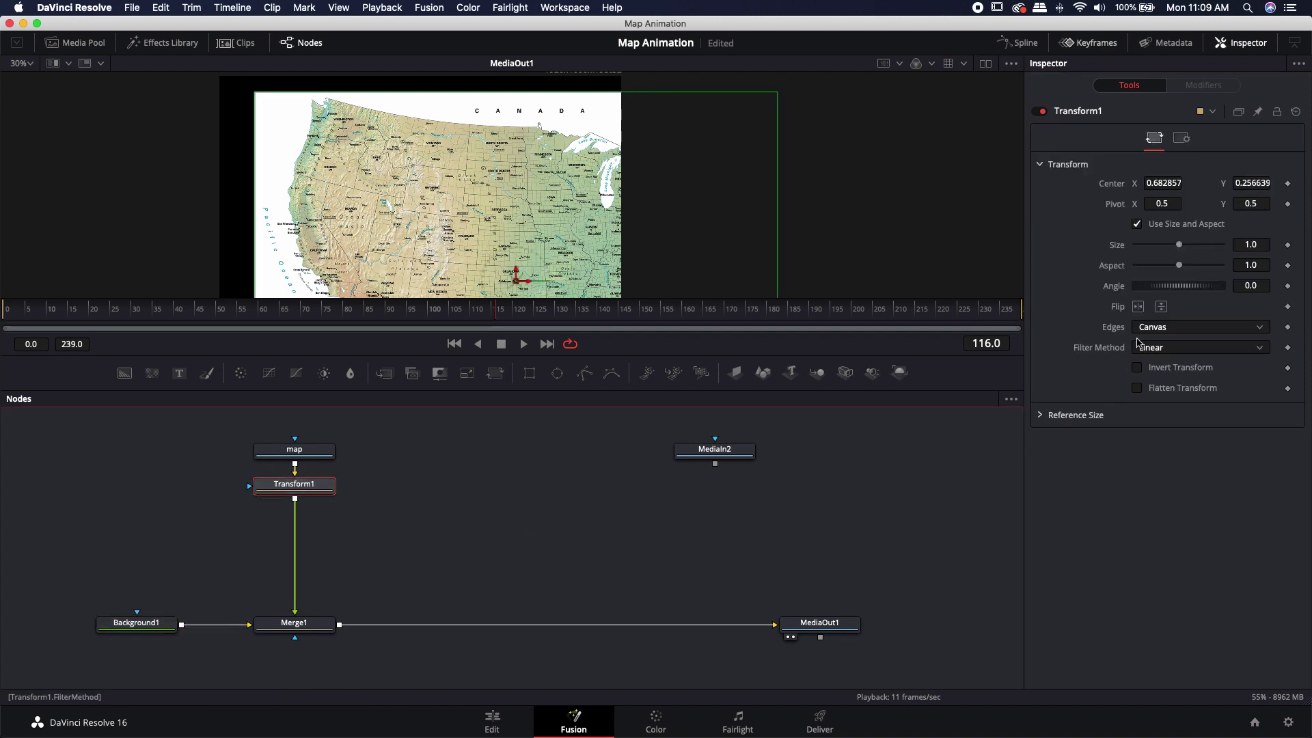
{"action": "left_click", "coordinate": [1166, 331]}
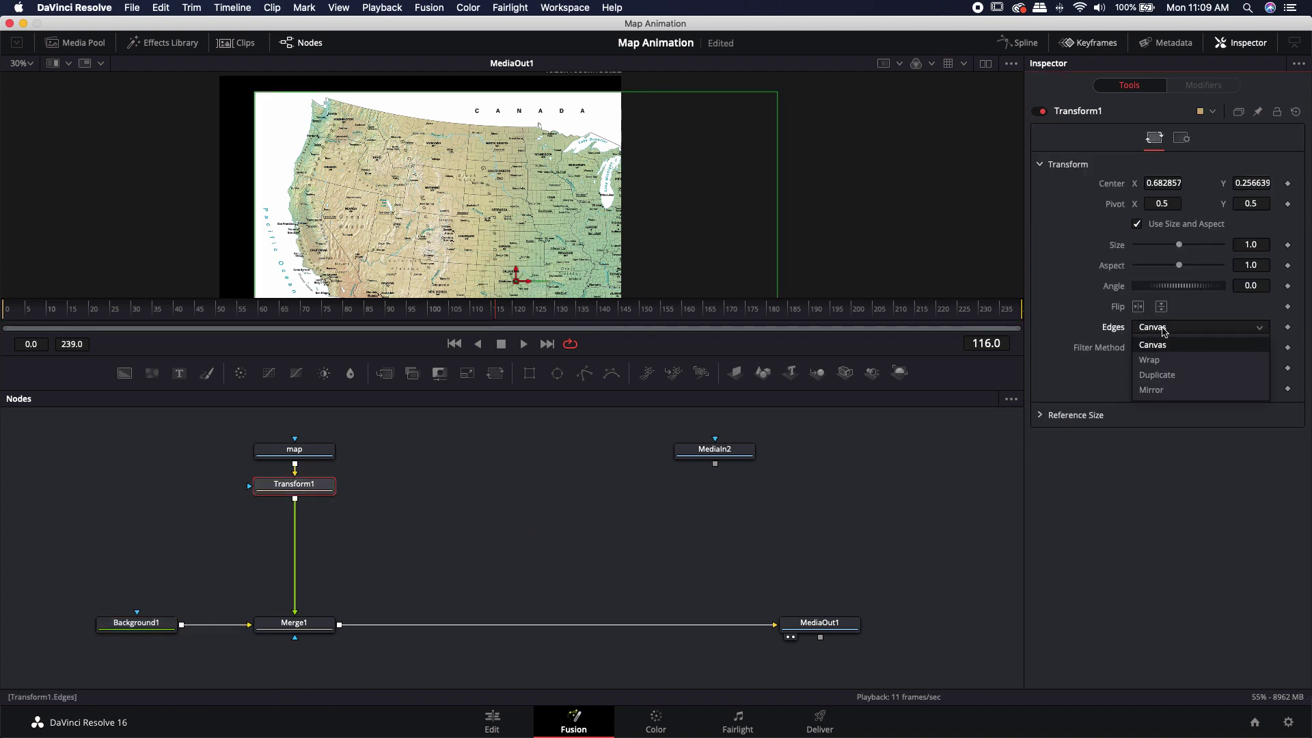
{"action": "left_click", "coordinate": [1156, 374]}
{"action": "left_click", "coordinate": [398, 543]}
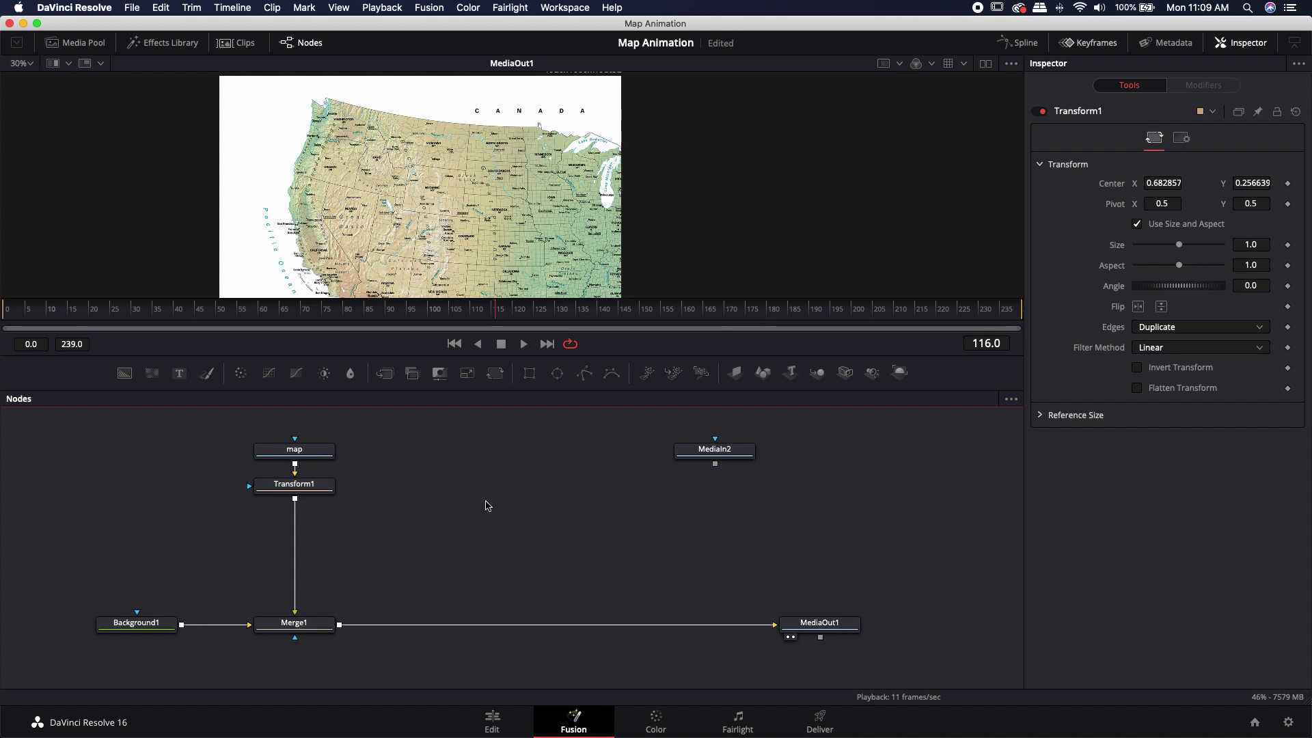
Show the MediaIn2 route screenshot in the viewer, followed by the Merge1 result, to compare both maps
{"action": "scroll", "coordinate": [556, 493], "scroll_direction": "right", "scroll_amount": 2}
{"action": "scroll", "coordinate": [557, 494], "scroll_direction": "up", "scroll_amount": 1}
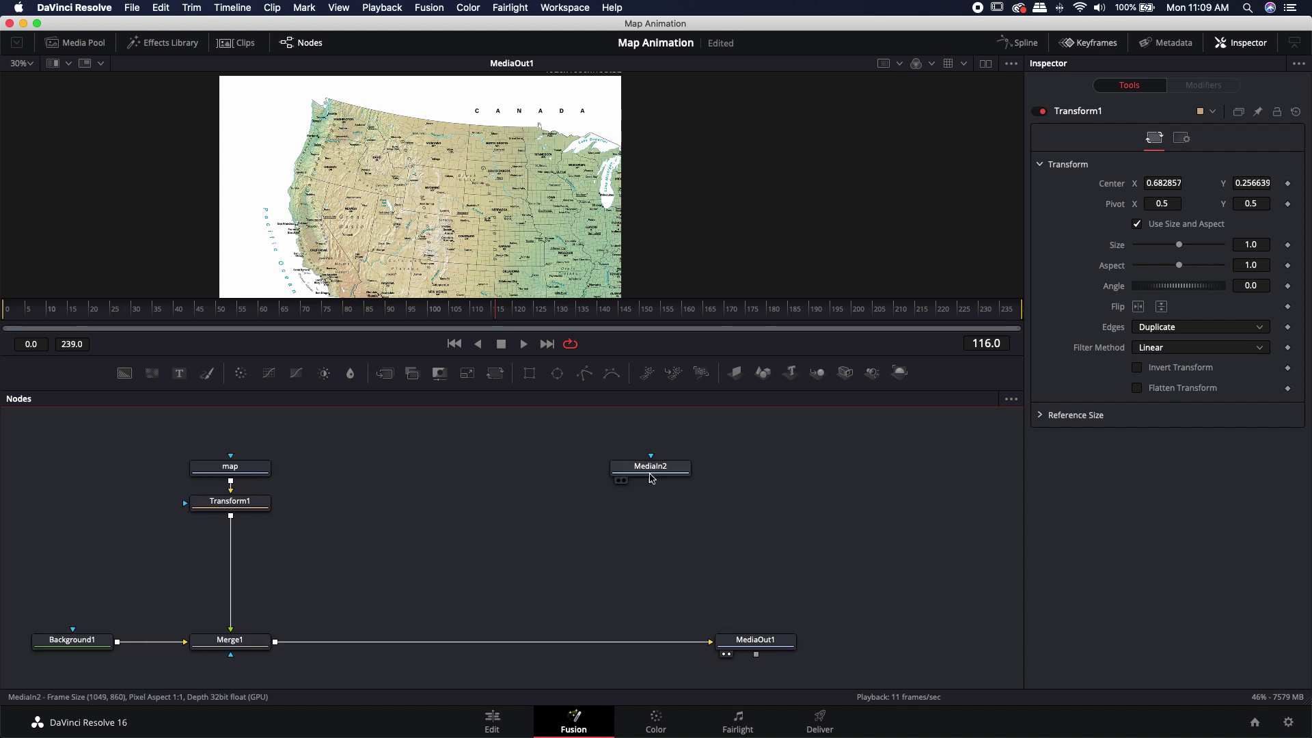
{"action": "left_click_drag", "start_coordinate": [654, 471], "coordinate": [347, 135]}
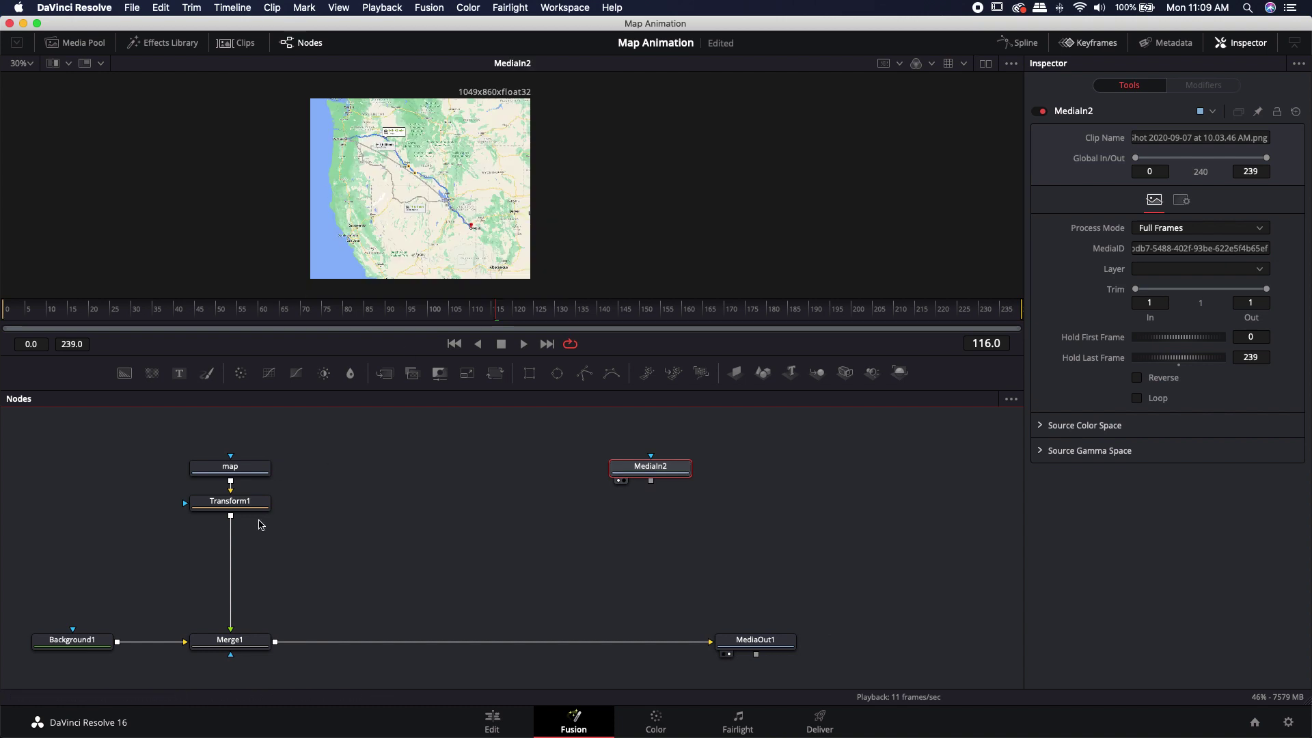
{"action": "left_click_drag", "start_coordinate": [229, 640], "coordinate": [416, 164]}
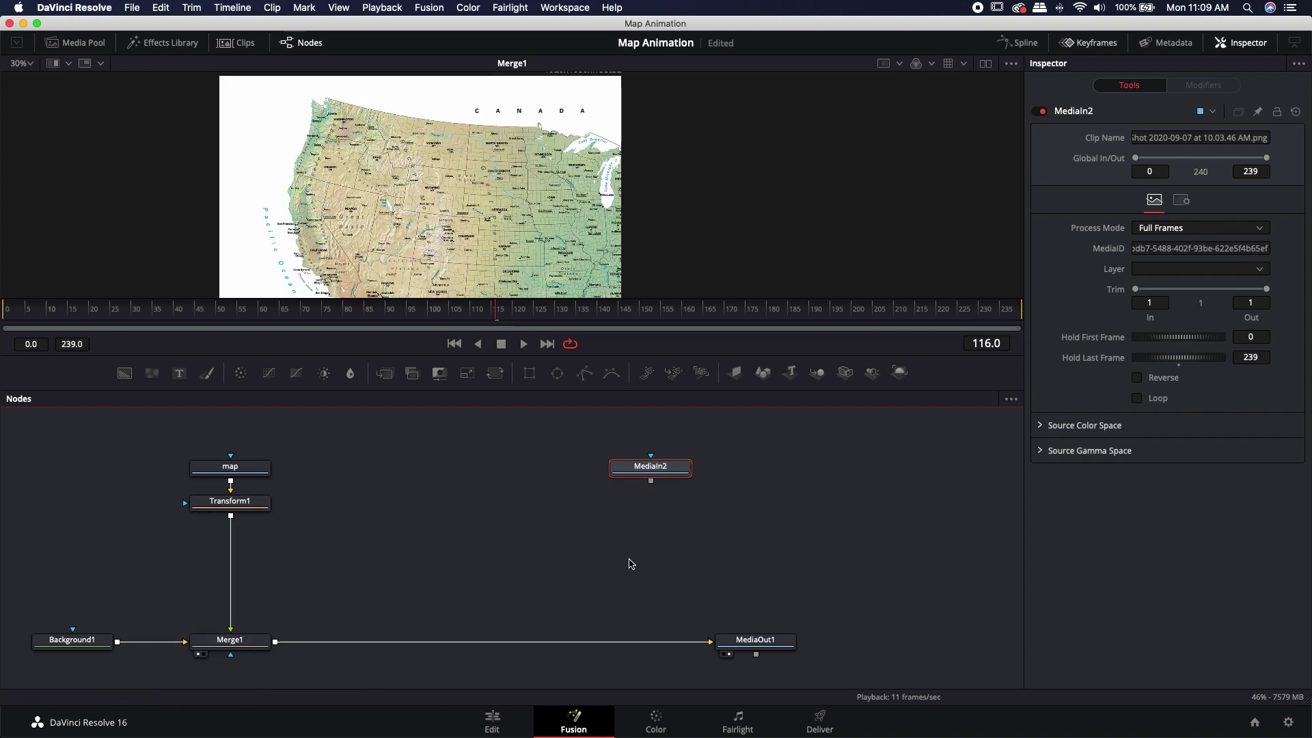
Merge the MediaIn2 route screenshot over the Merge1 result and lower the new merge's Blend to about 0.65
{"action": "left_click", "coordinate": [596, 533]}
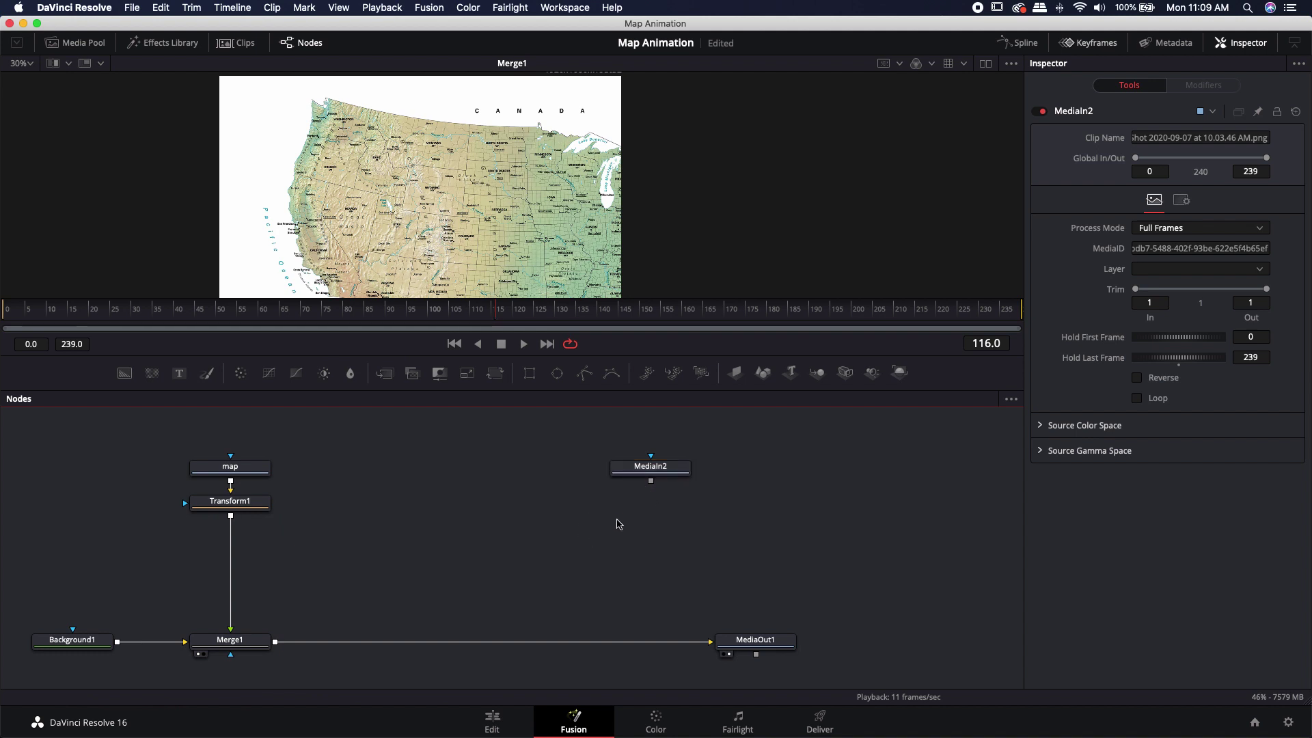
{"action": "left_click_drag", "start_coordinate": [650, 481], "coordinate": [276, 643]}
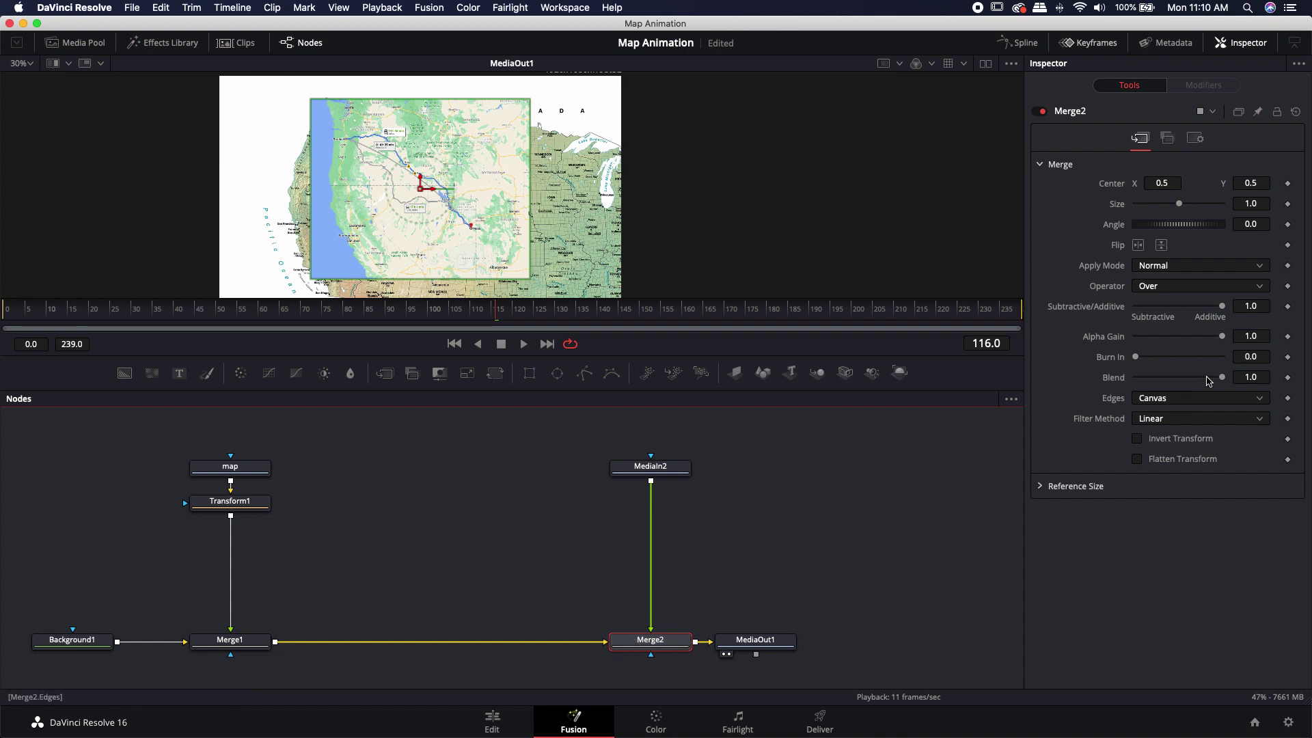
{"action": "left_click_drag", "start_coordinate": [1225, 376], "coordinate": [1191, 377]}
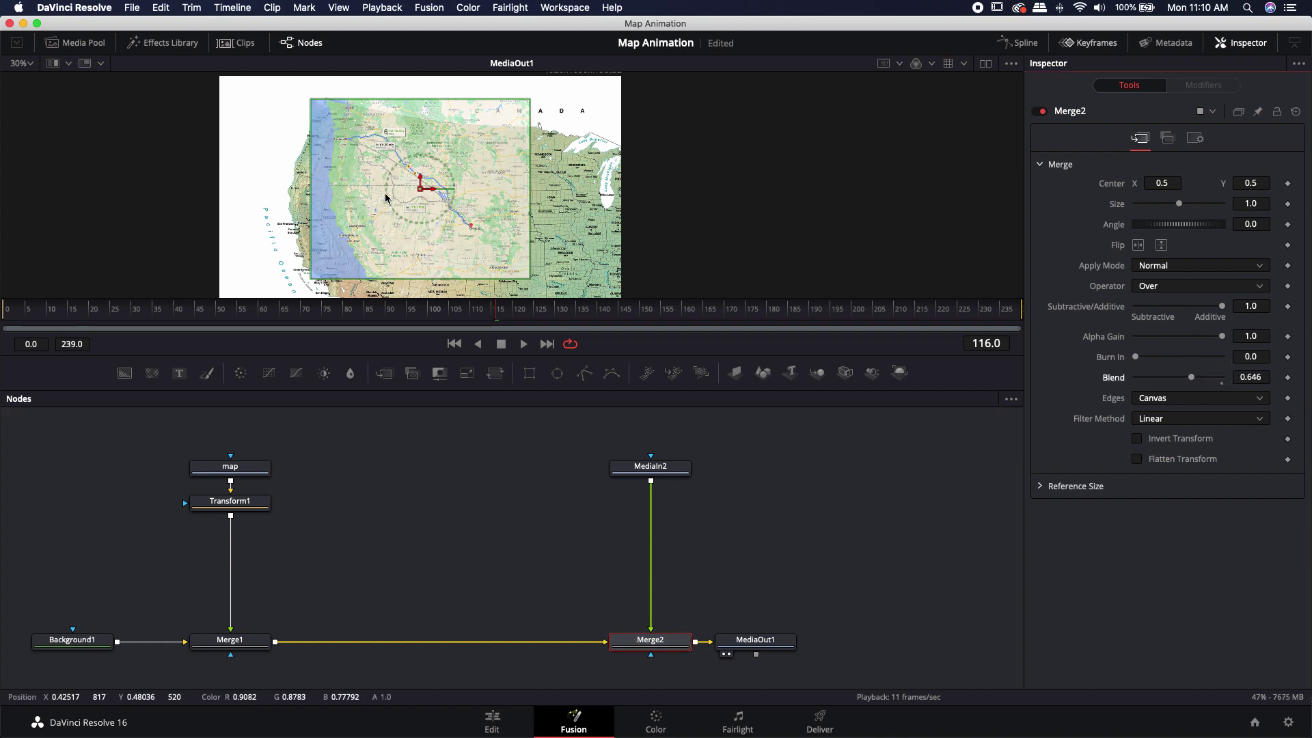
Add a Transform node after MediaIn2 and move the screenshot to center about X 0.373, Y 0.513, matching Portland on both maps
{"action": "left_click", "coordinate": [646, 470]}
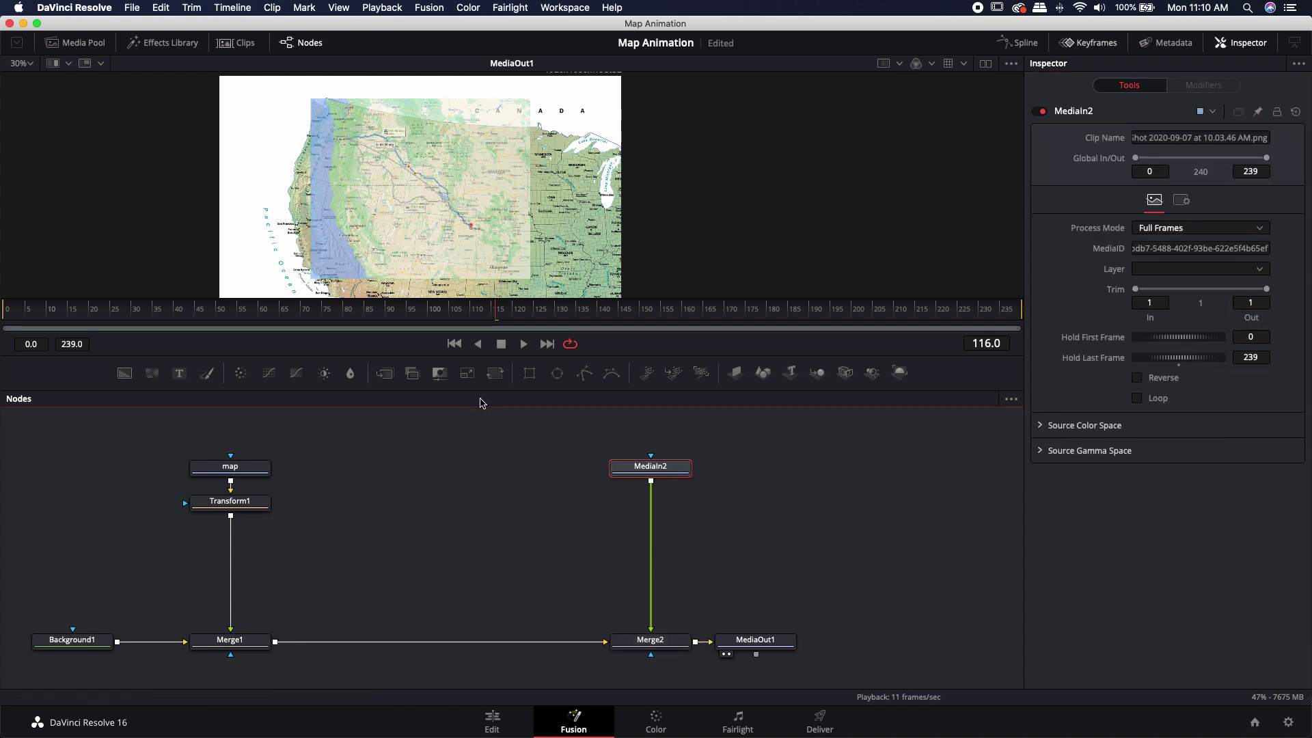
{"action": "left_click", "coordinate": [496, 378]}
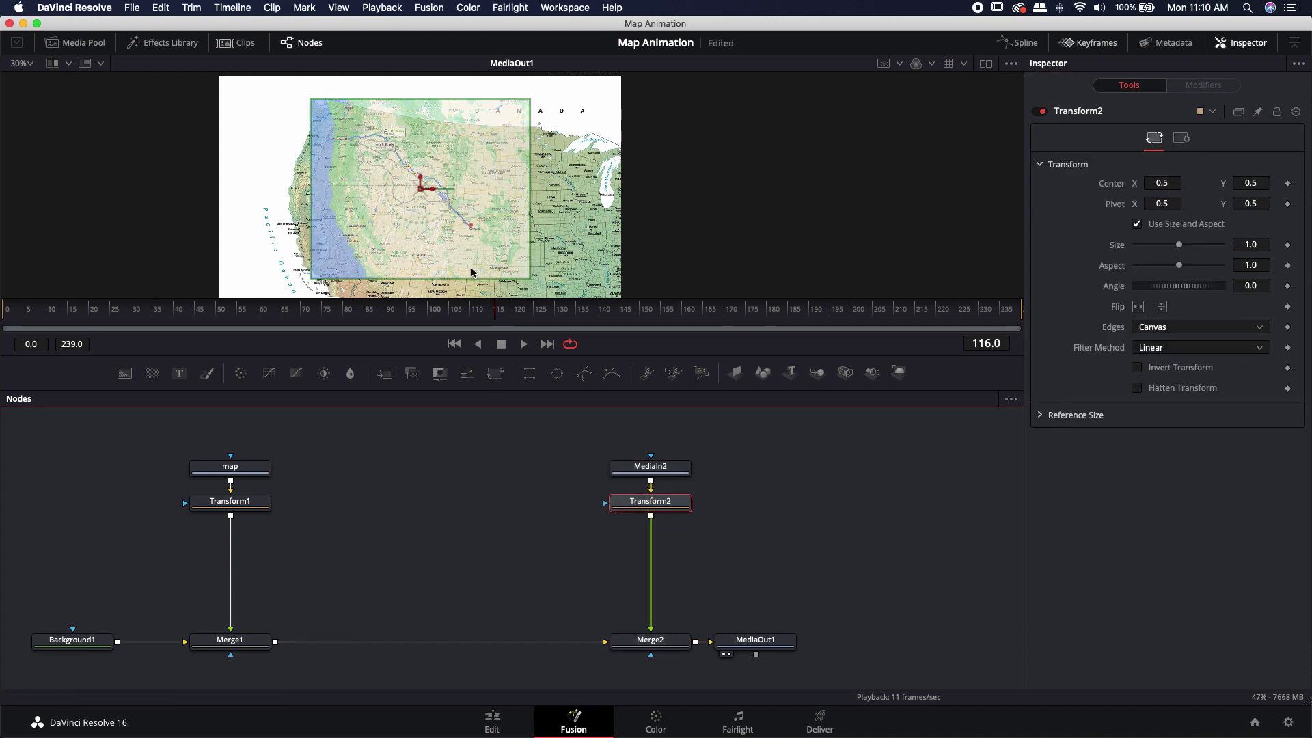
{"action": "left_click_drag", "start_coordinate": [421, 192], "coordinate": [404, 186]}
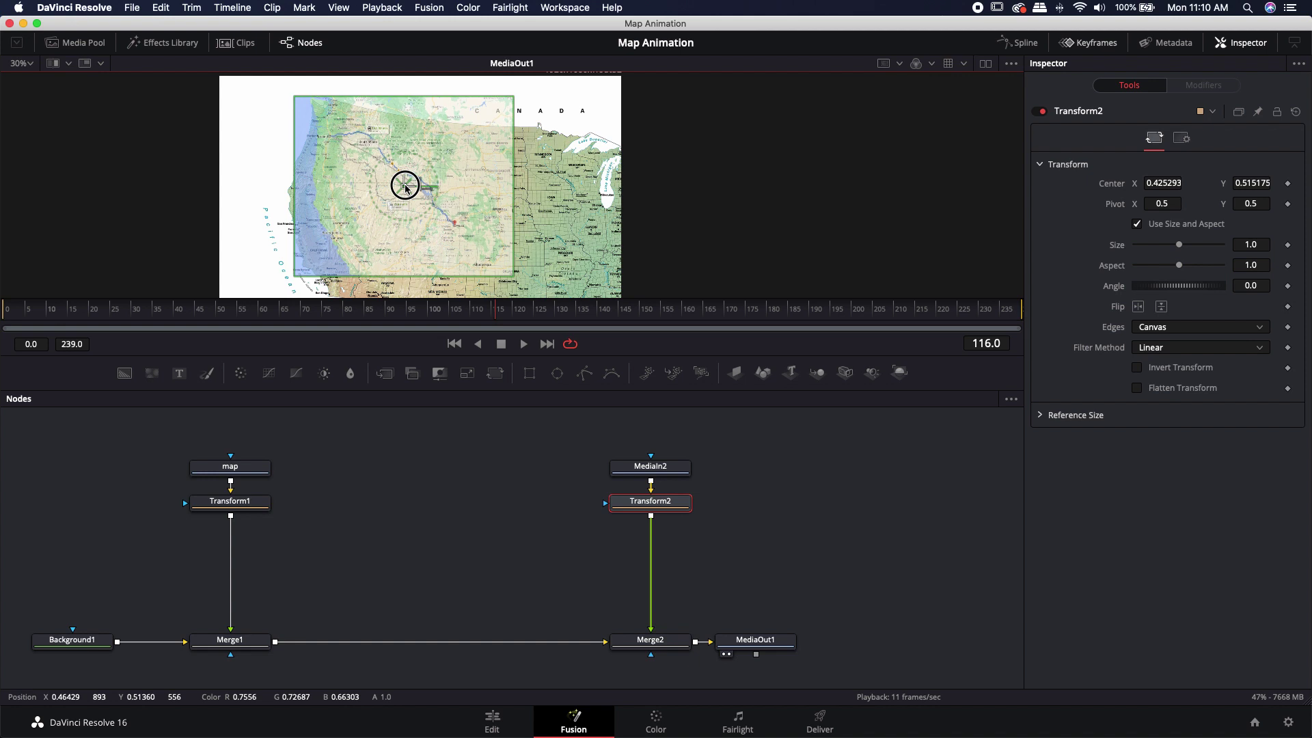
{"action": "scroll", "coordinate": [317, 154], "scroll_direction": "up", "scroll_amount": 4}
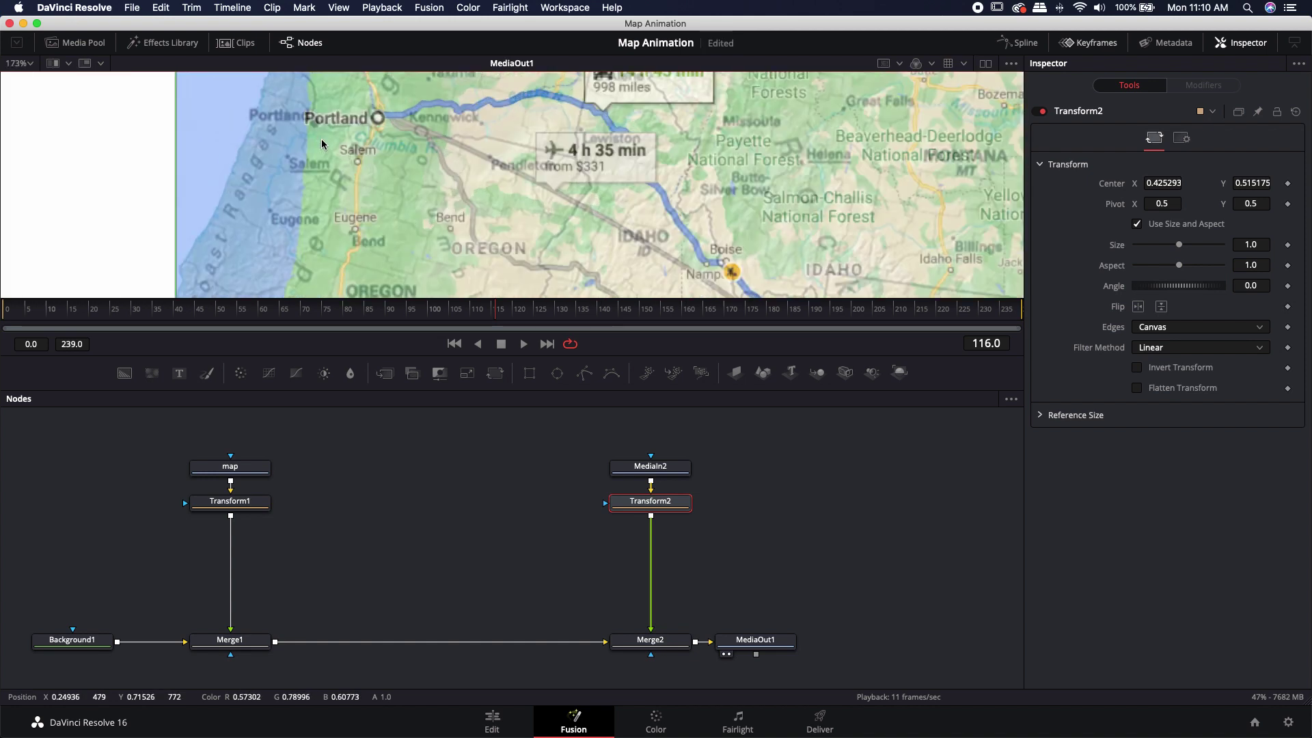
{"action": "scroll", "coordinate": [392, 146], "scroll_direction": "down", "scroll_amount": 3}
{"action": "scroll", "coordinate": [392, 149], "scroll_direction": "down", "scroll_amount": 3}
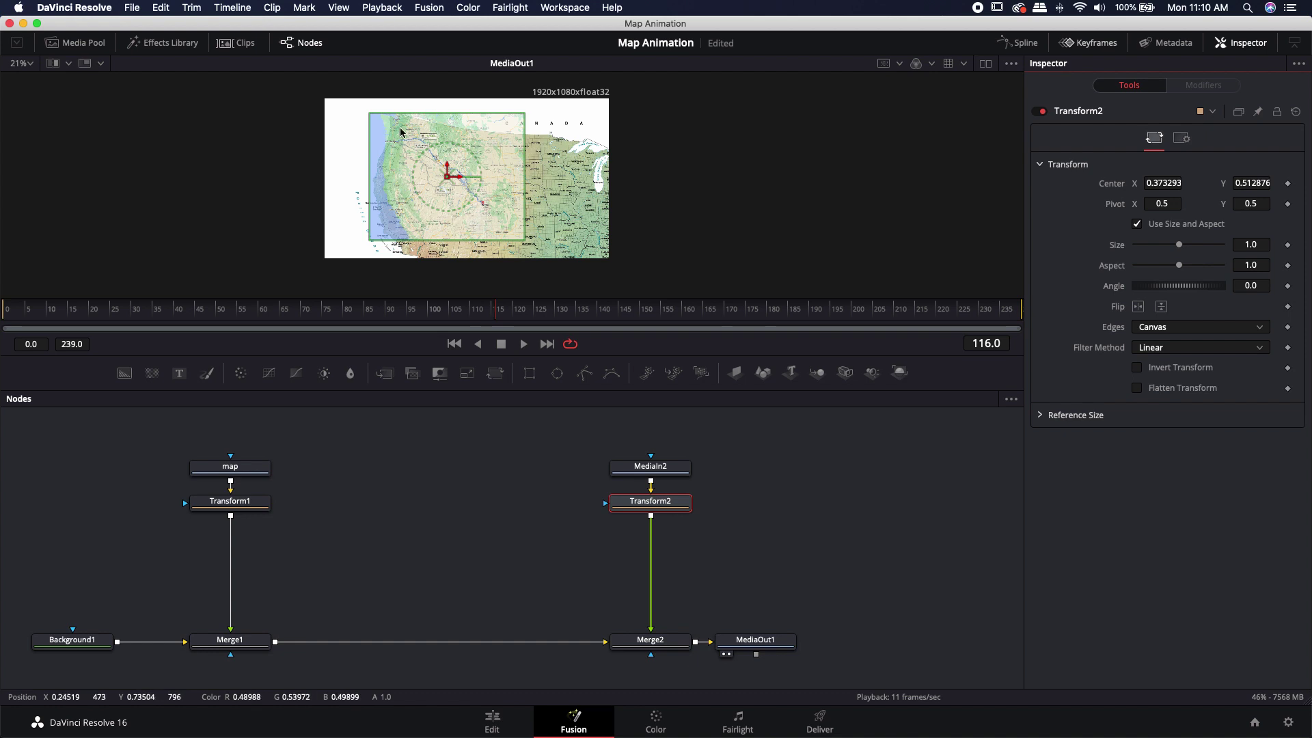
{"action": "scroll", "coordinate": [387, 143], "scroll_direction": "up", "scroll_amount": 3}
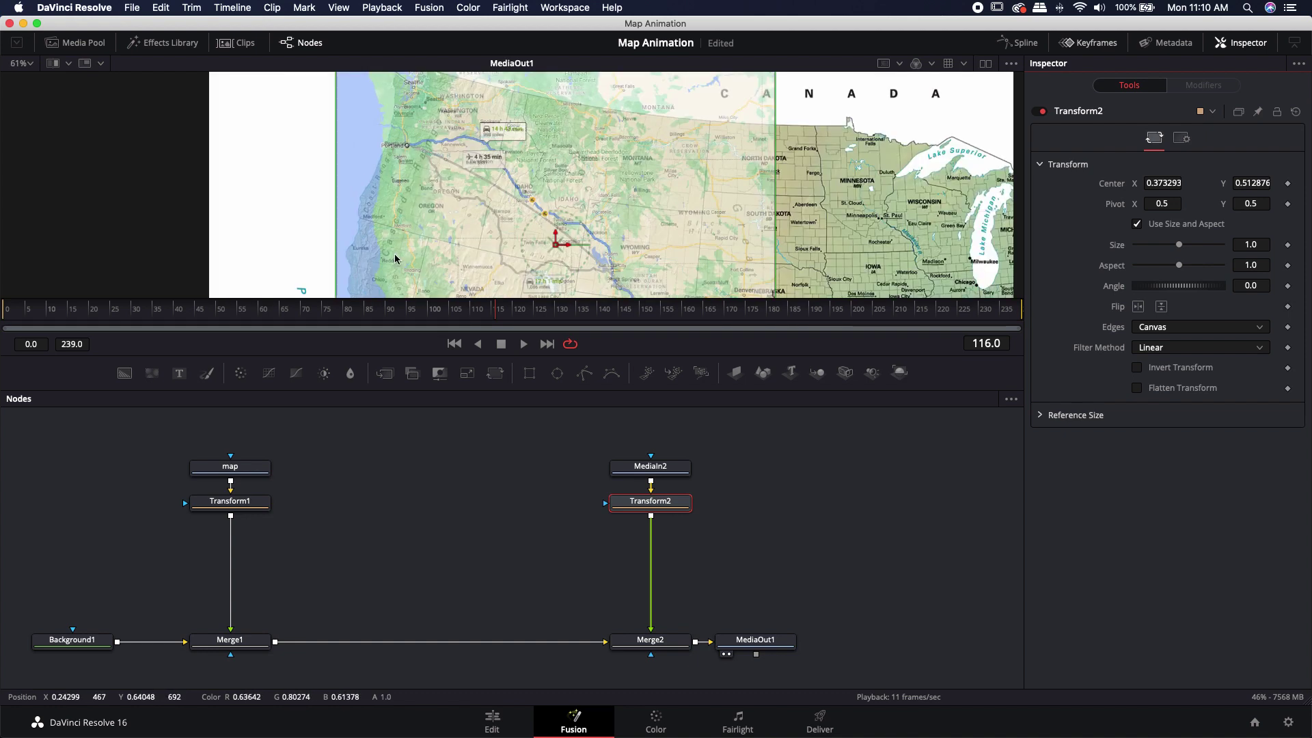
{"action": "scroll", "coordinate": [383, 196], "scroll_direction": "down", "scroll_amount": 3}
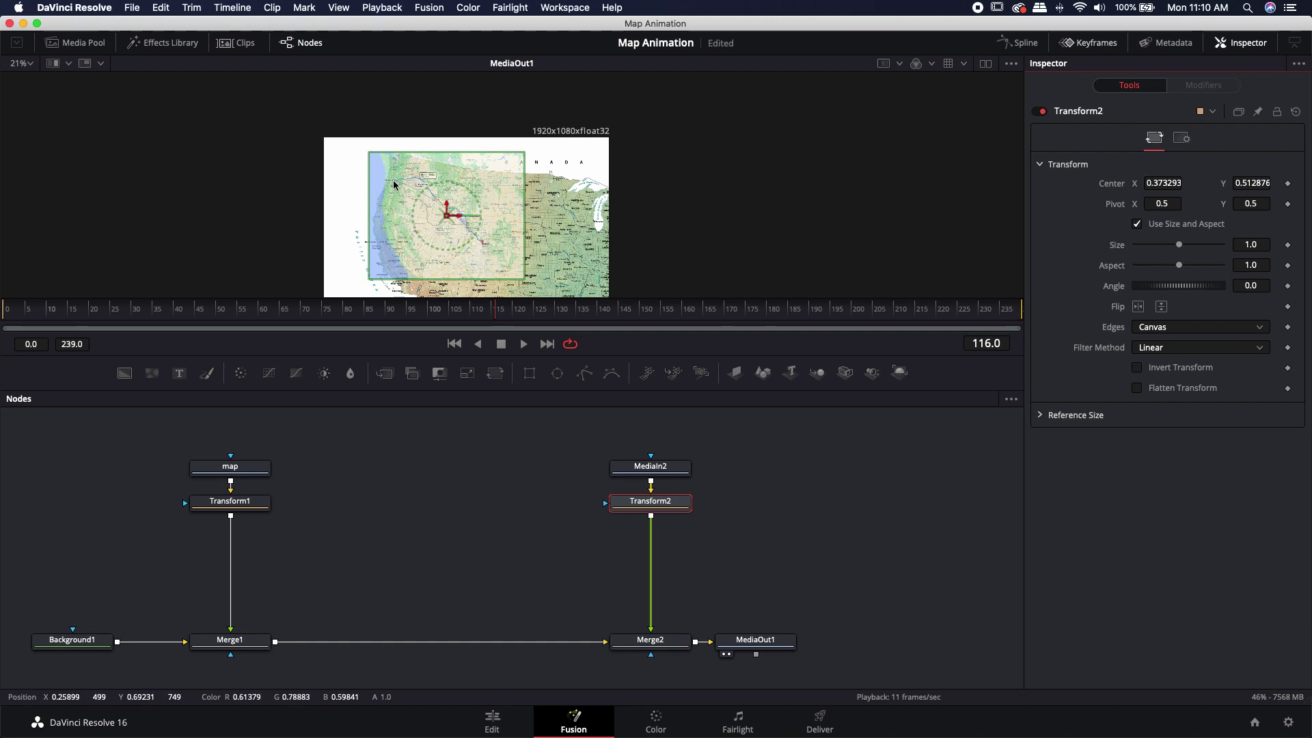
{"action": "scroll", "coordinate": [394, 183], "scroll_direction": "up", "scroll_amount": 6}
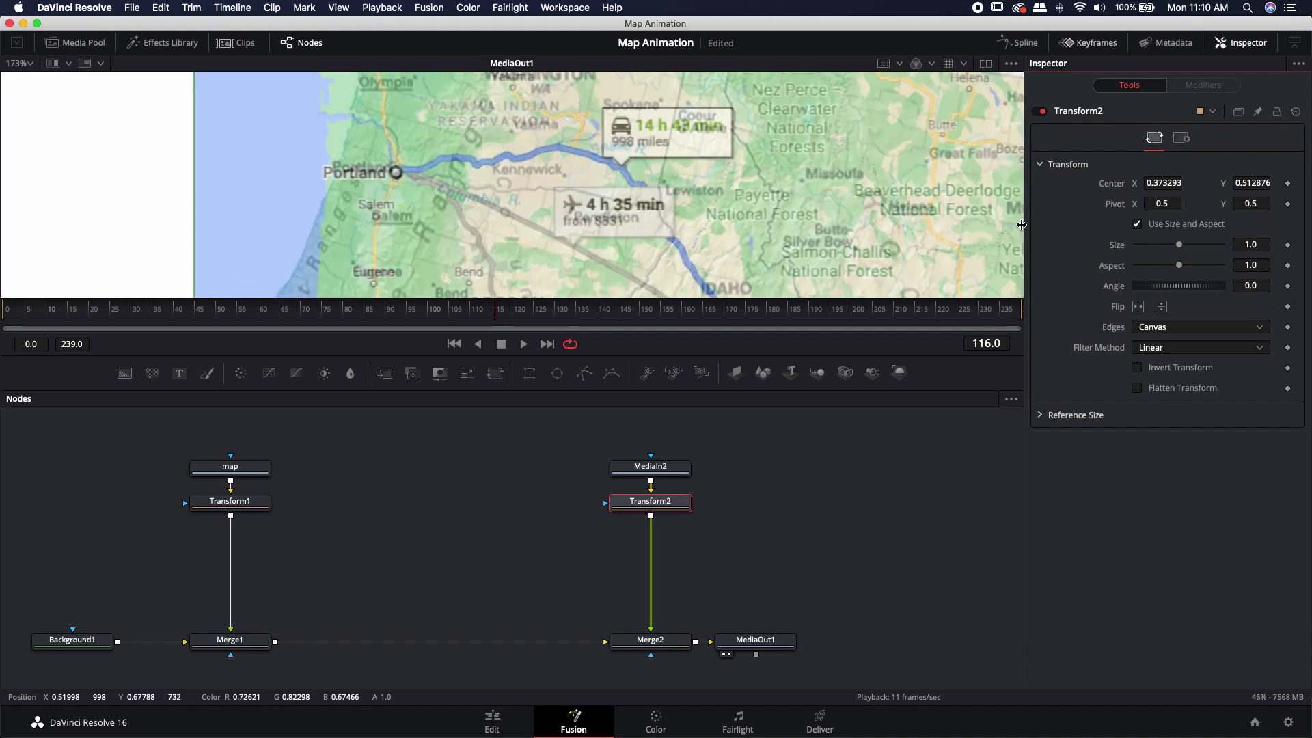
Move the Transform2 pivot onto Portland, at about X 0.163, Y 0.777
{"action": "scroll", "coordinate": [553, 205], "scroll_direction": "down", "scroll_amount": 3}
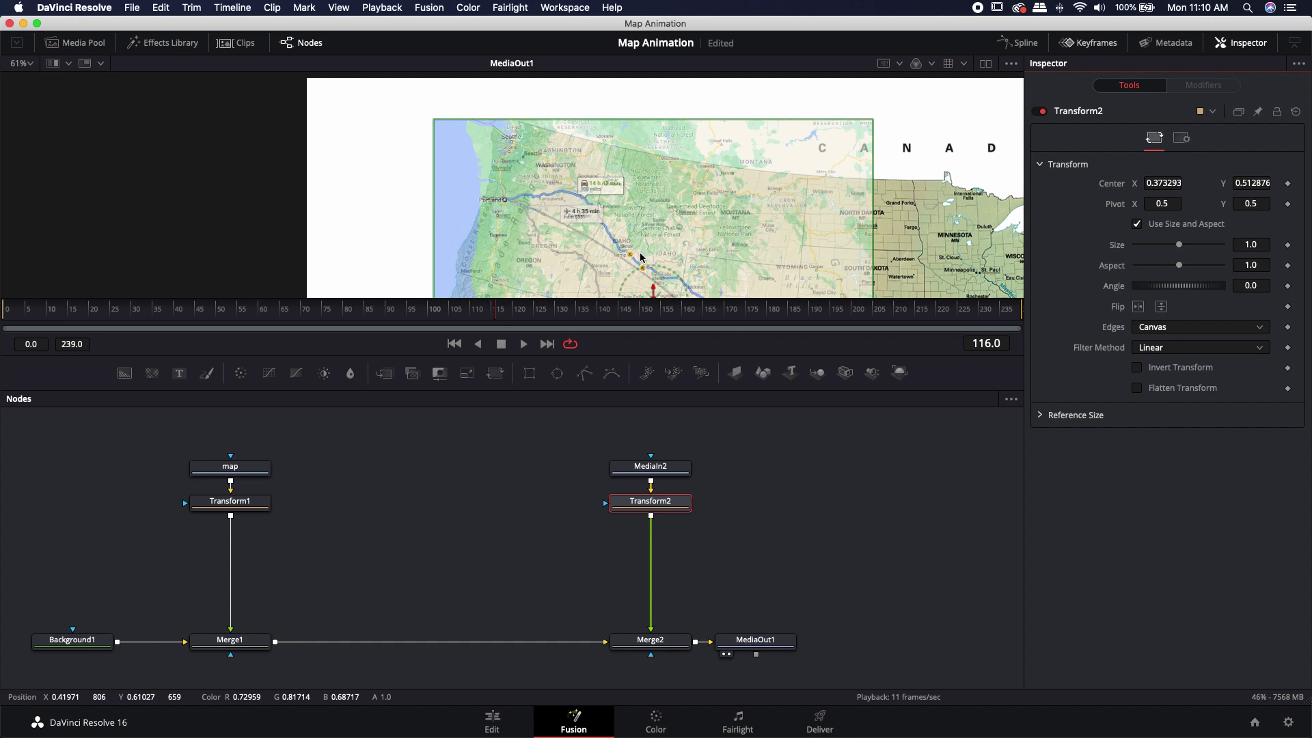
{"action": "scroll", "coordinate": [720, 229], "scroll_direction": "down", "scroll_amount": 2}
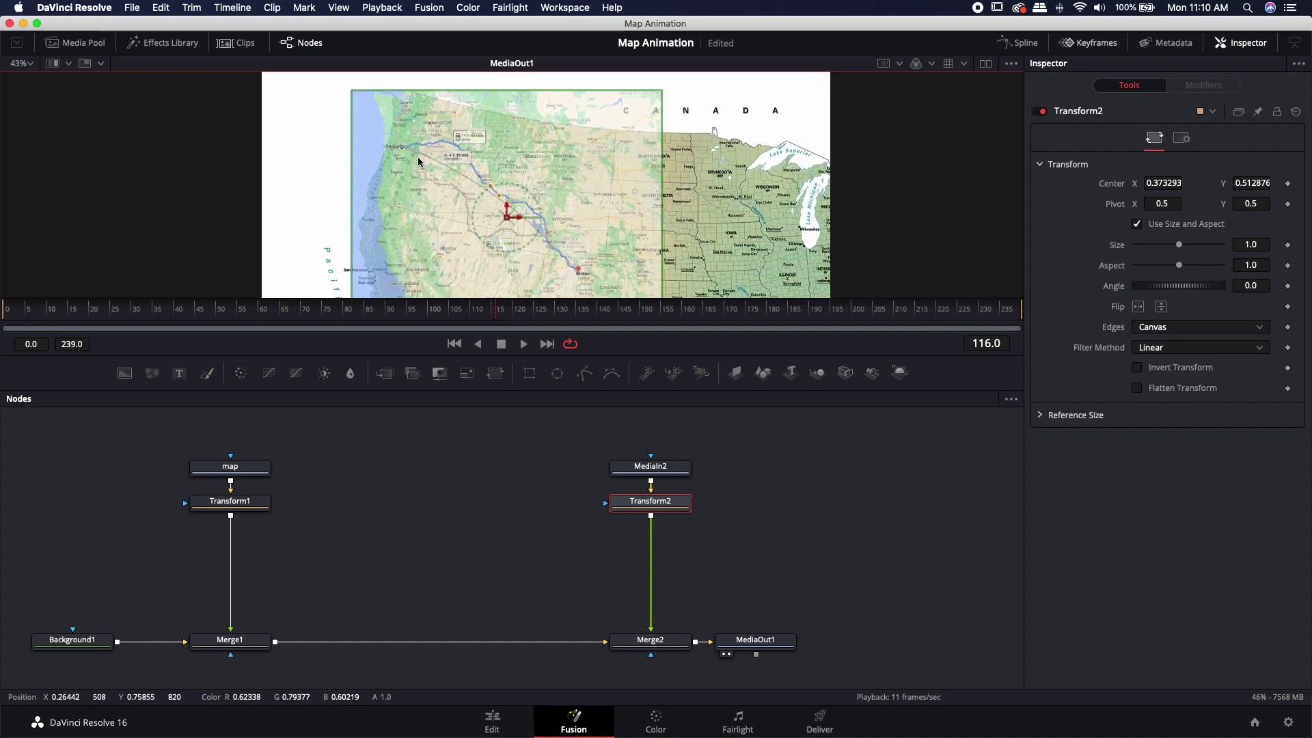
{"action": "left_click_drag", "start_coordinate": [1166, 204], "coordinate": [1005, 208]}
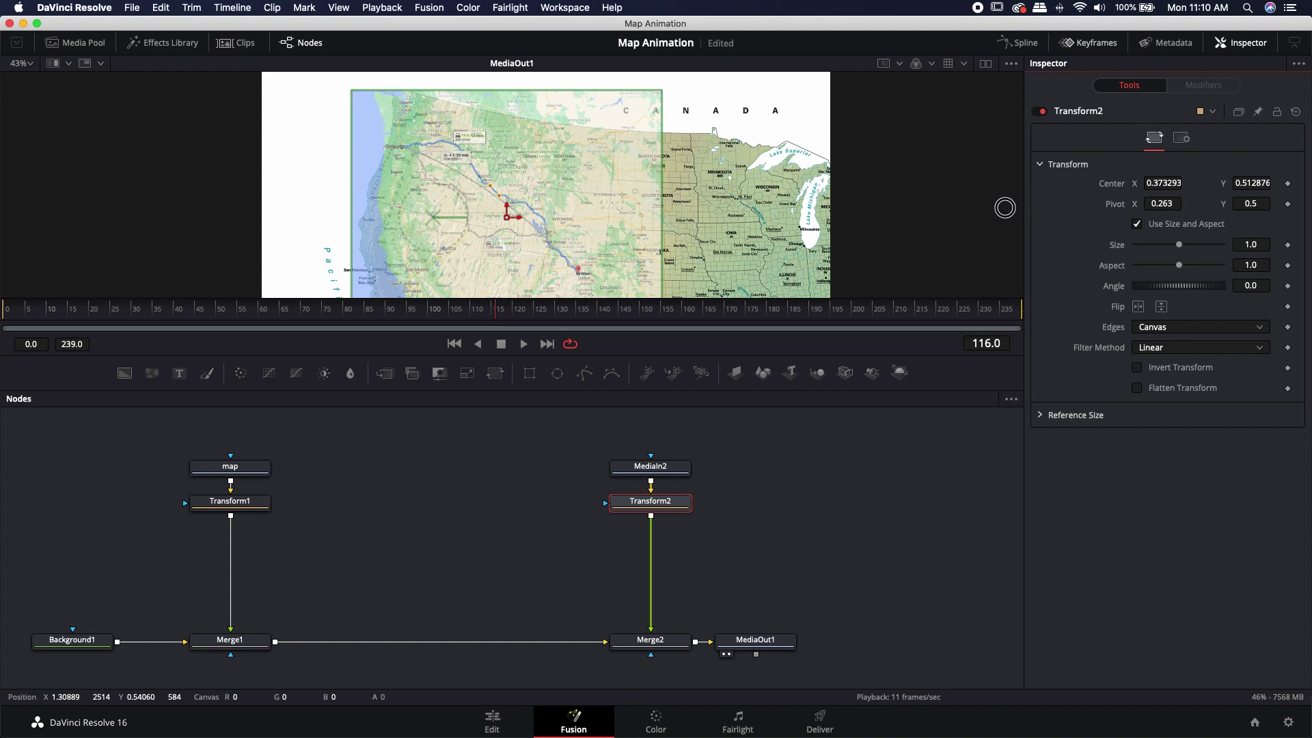
{"action": "left_click_drag", "start_coordinate": [434, 219], "coordinate": [402, 150]}
{"action": "scroll", "coordinate": [403, 149], "scroll_direction": "up", "scroll_amount": 4}
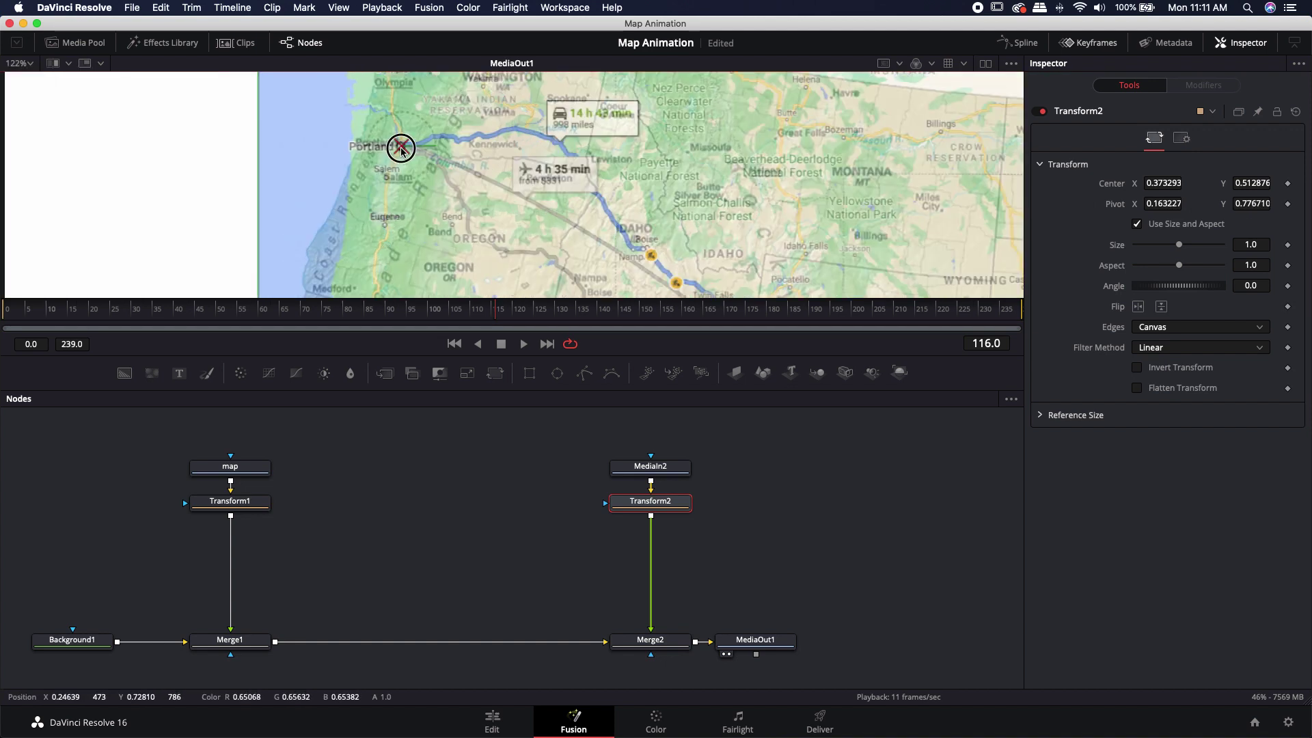
{"action": "scroll", "coordinate": [407, 154], "scroll_direction": "down", "scroll_amount": 4}
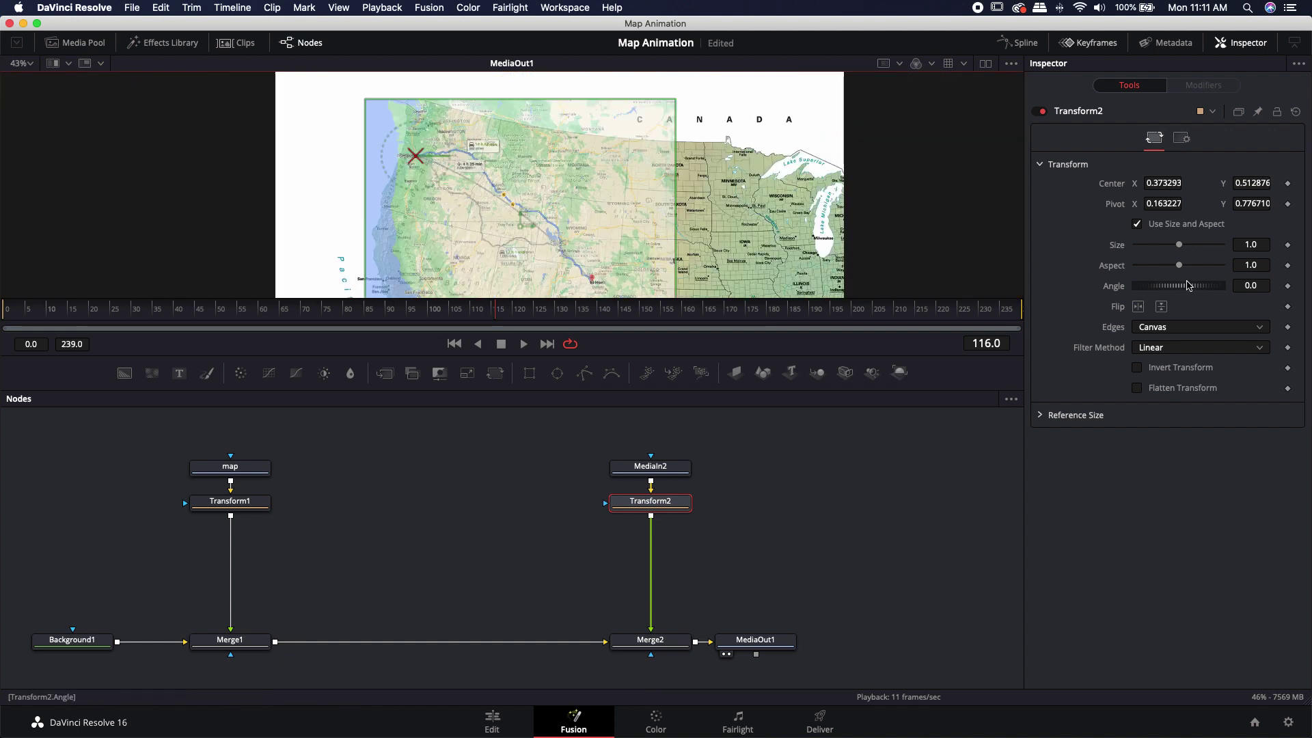
Rotate the route screenshot to an angle of about -12.26 and scale it to about 0.903 to match Moab on the USA map
{"action": "left_click_drag", "start_coordinate": [1175, 289], "coordinate": [1141, 287]}
{"action": "scroll", "coordinate": [506, 199], "scroll_direction": "up", "scroll_amount": 10}
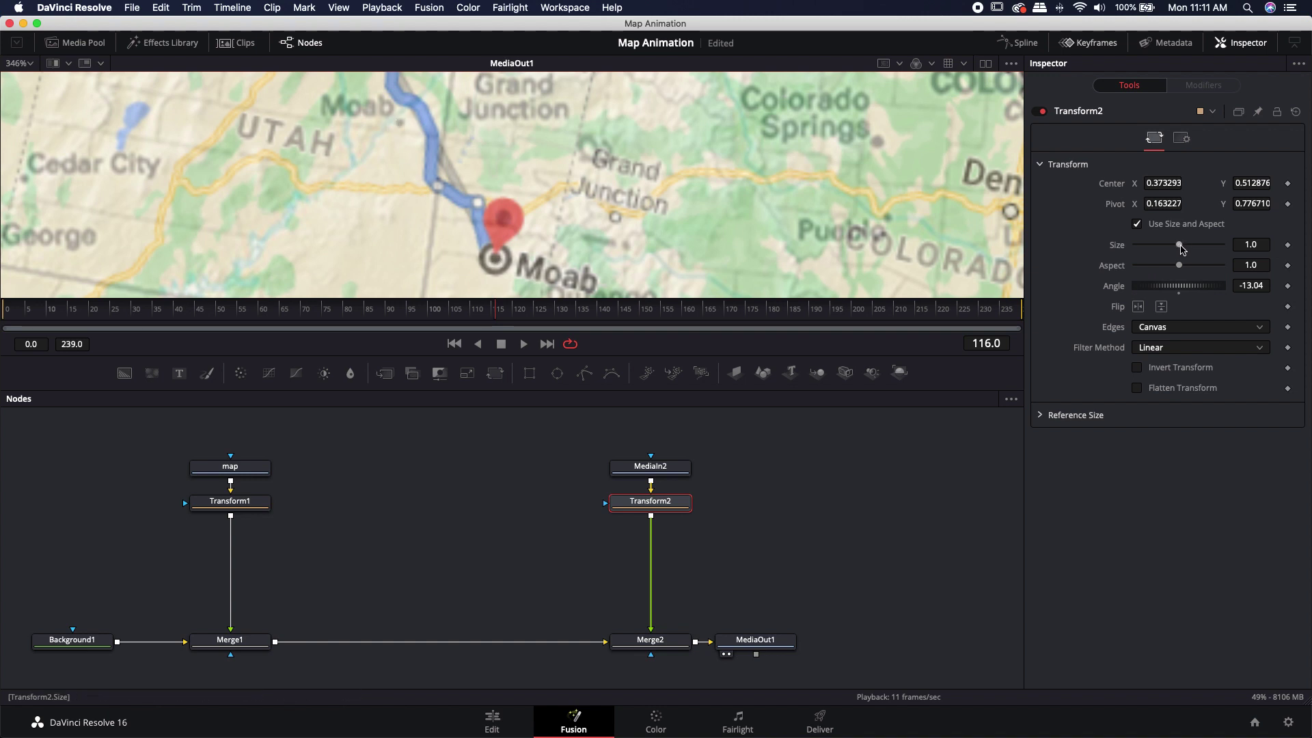
{"action": "left_click_drag", "start_coordinate": [1180, 246], "coordinate": [1139, 242]}
{"action": "left_click_drag", "start_coordinate": [1176, 287], "coordinate": [1176, 287]}
Examine how the overlaid route screenshot lines up with the USA map along the coast and between Portland and Moab
{"action": "scroll", "coordinate": [610, 204], "scroll_direction": "down", "scroll_amount": 10}
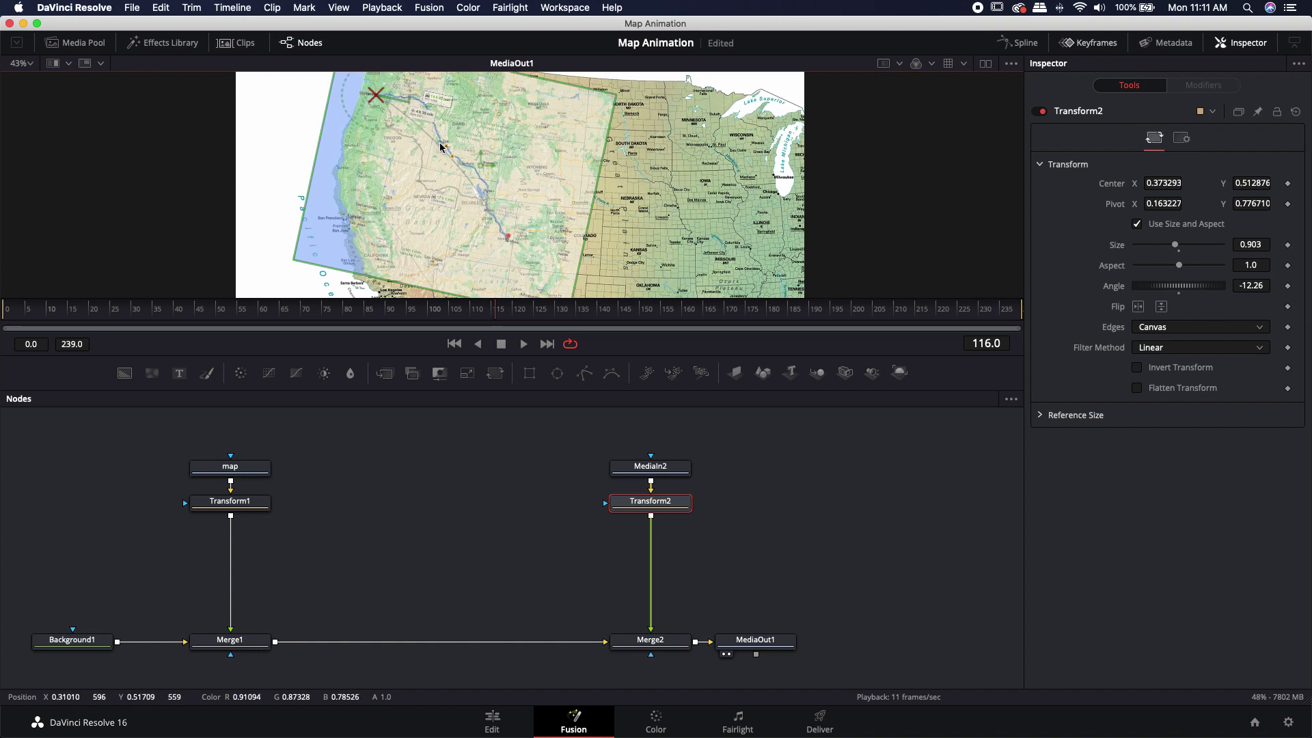
{"action": "scroll", "coordinate": [470, 205], "scroll_direction": "up", "scroll_amount": 2}
{"action": "scroll", "coordinate": [470, 205], "scroll_direction": "right", "scroll_amount": 2}
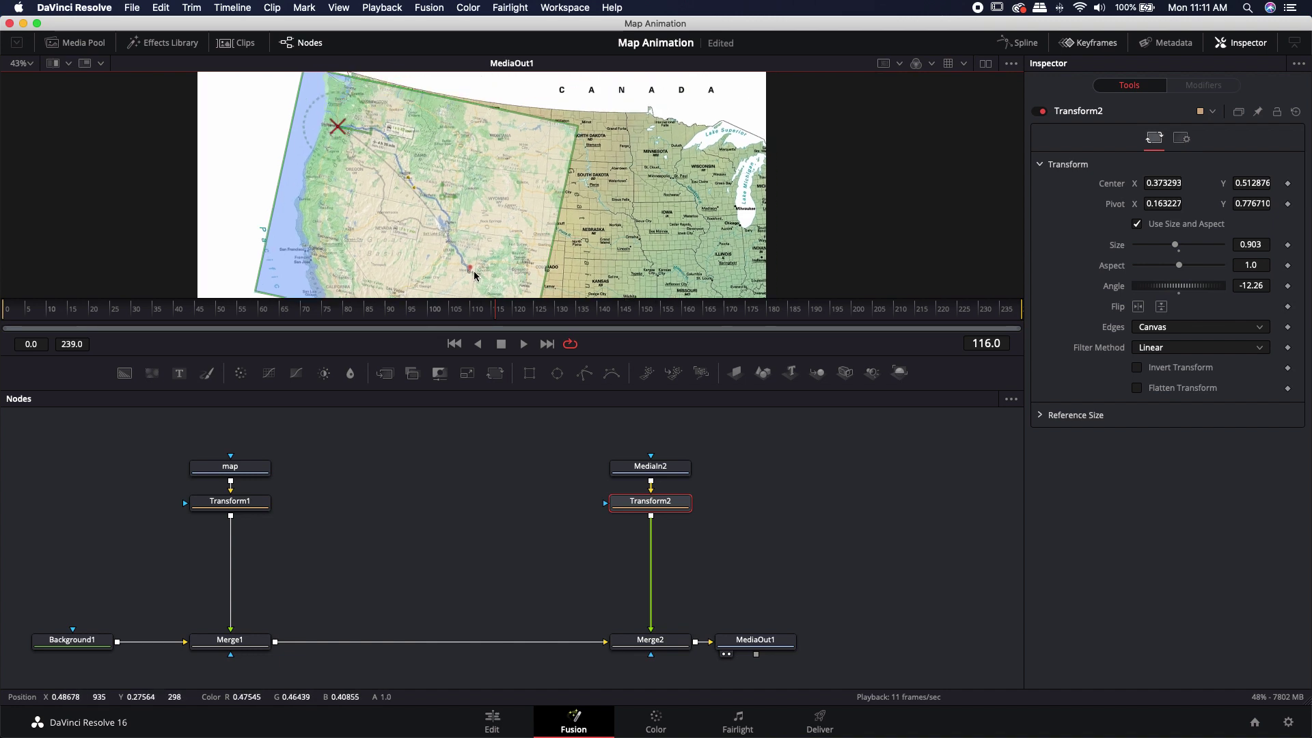
{"action": "scroll", "coordinate": [385, 232], "scroll_direction": "down", "scroll_amount": 3}
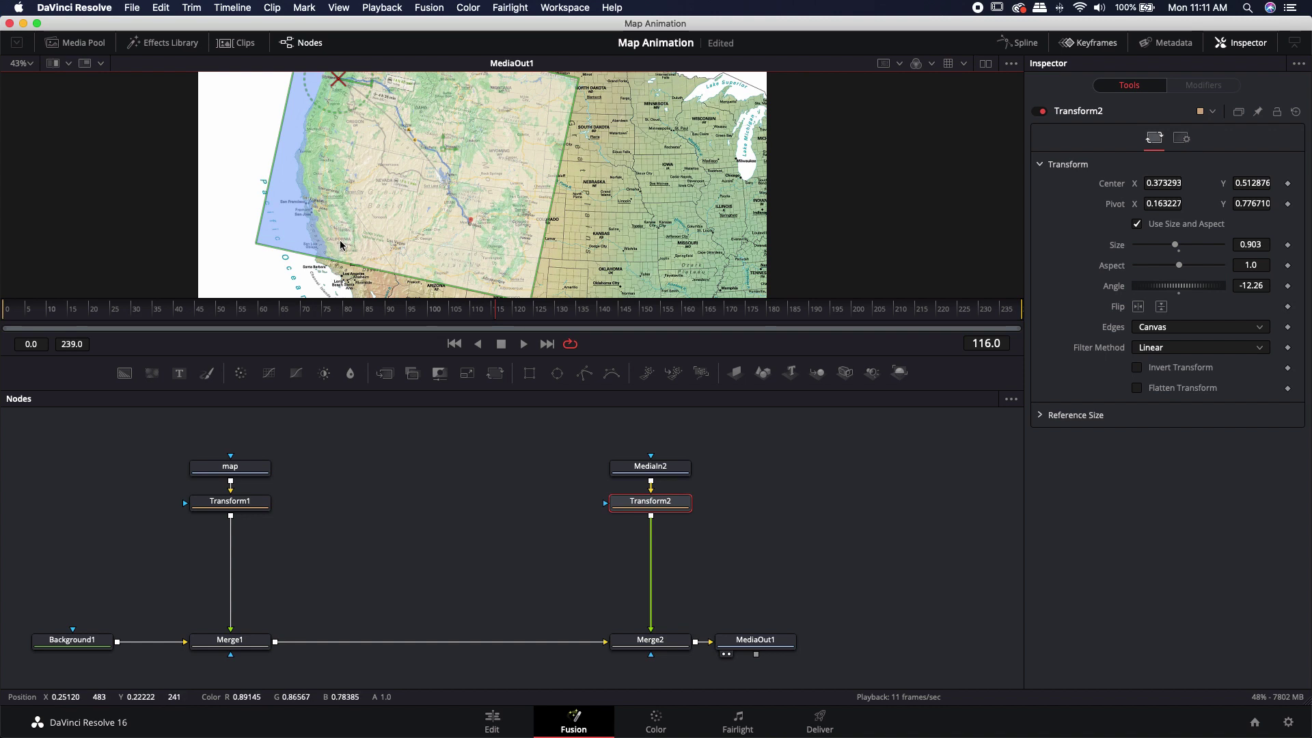
{"action": "scroll", "coordinate": [382, 225], "scroll_direction": "up", "scroll_amount": 2}
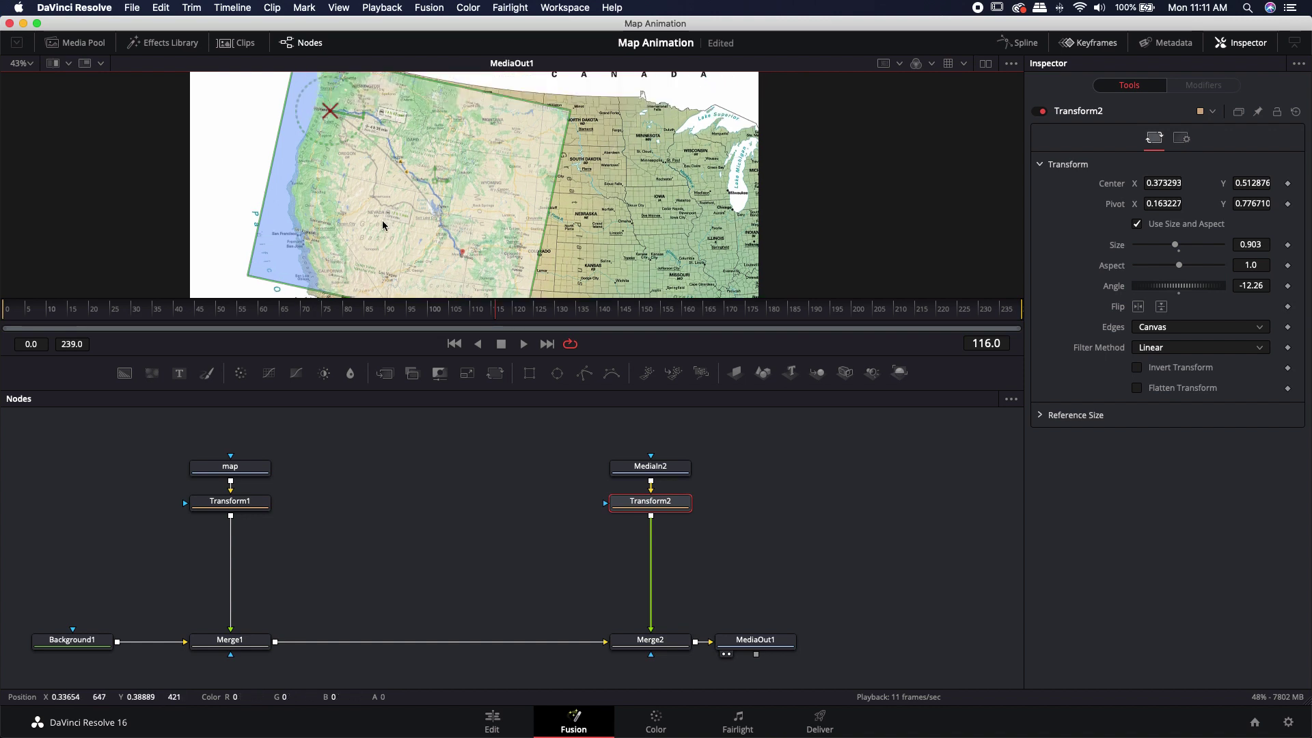
{"action": "left_click", "coordinate": [497, 508]}
{"action": "scroll", "coordinate": [447, 465], "scroll_direction": "up", "scroll_amount": 1}
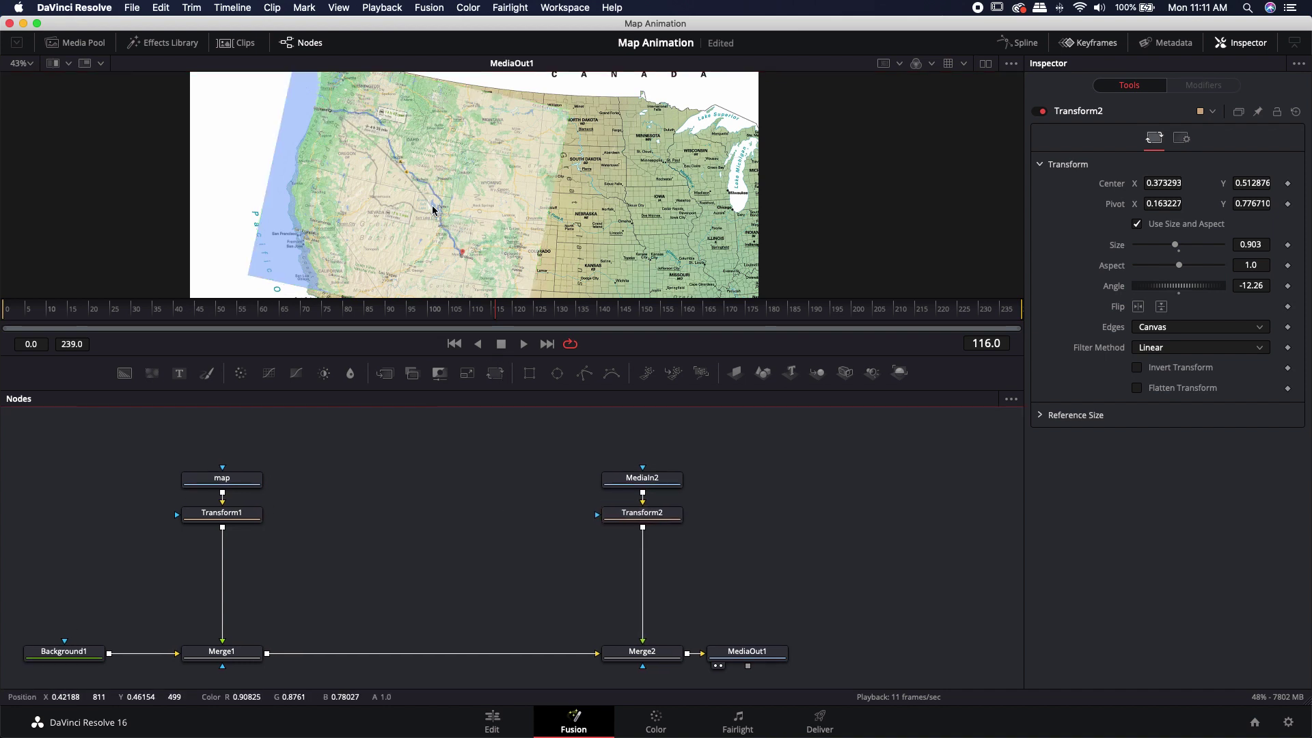
{"action": "scroll", "coordinate": [480, 228], "scroll_direction": "down", "scroll_amount": 2}
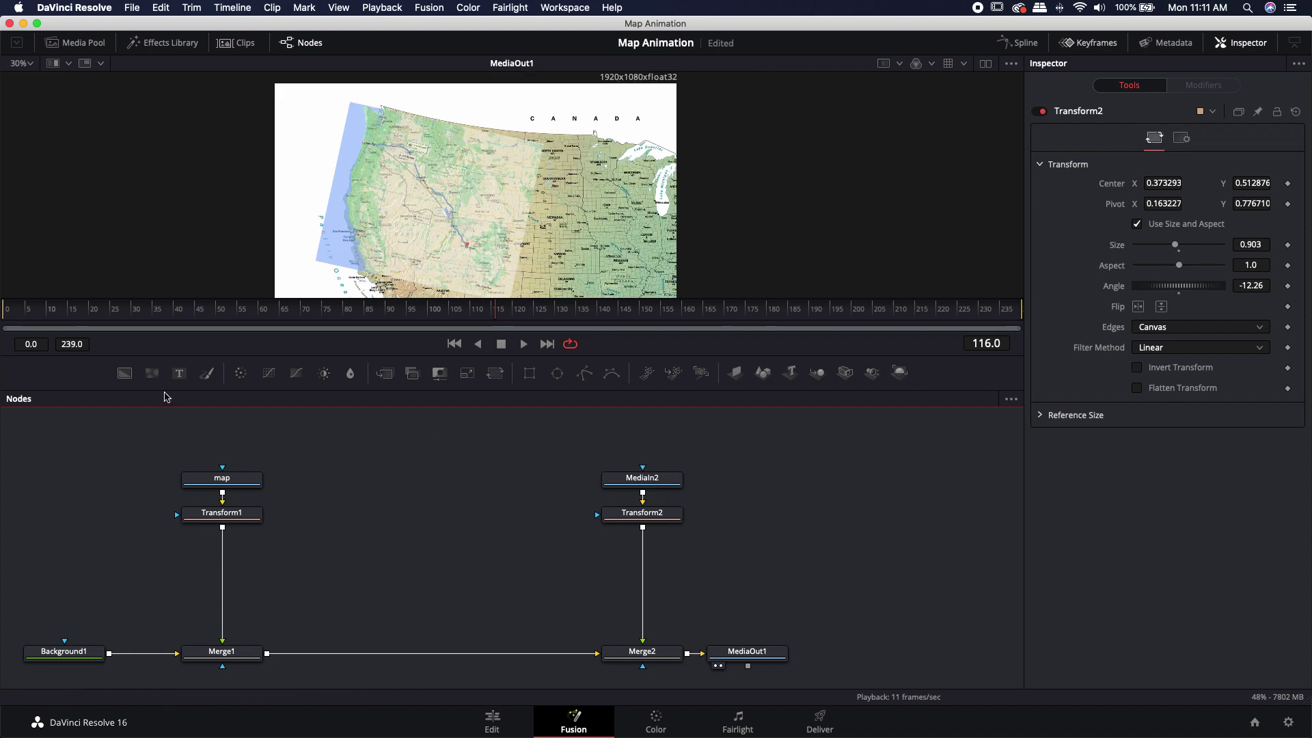
Add a Background node beside the Transform1 branch and attach a Polygon mask to it
{"action": "left_click_drag", "start_coordinate": [124, 373], "coordinate": [366, 549]}
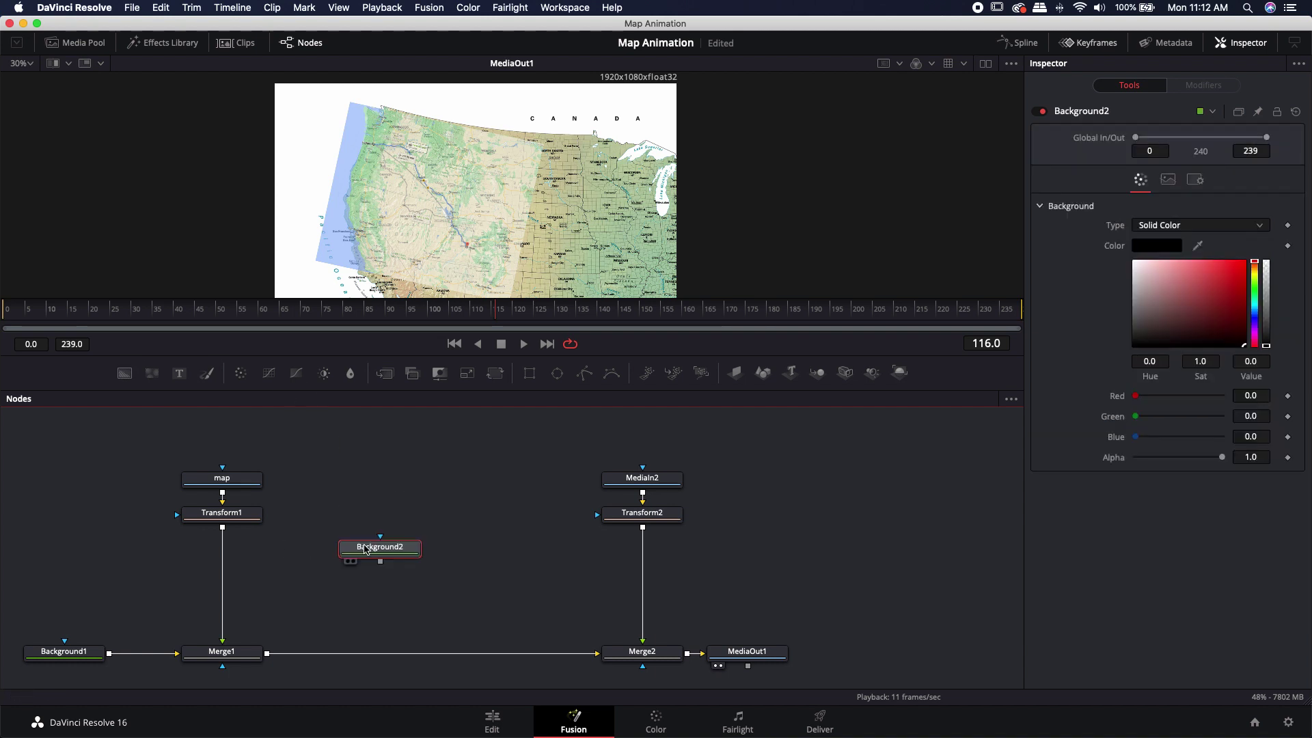
{"action": "left_click", "coordinate": [584, 373]}
{"action": "left_click_drag", "start_coordinate": [250, 559], "coordinate": [373, 529]}
Trace the driving route from Portland to Moab with an open Polygon1 path, placing points along the blue line
{"action": "scroll", "coordinate": [412, 195], "scroll_direction": "up", "scroll_amount": 5}
{"action": "scroll", "coordinate": [414, 184], "scroll_direction": "up", "scroll_amount": 5}
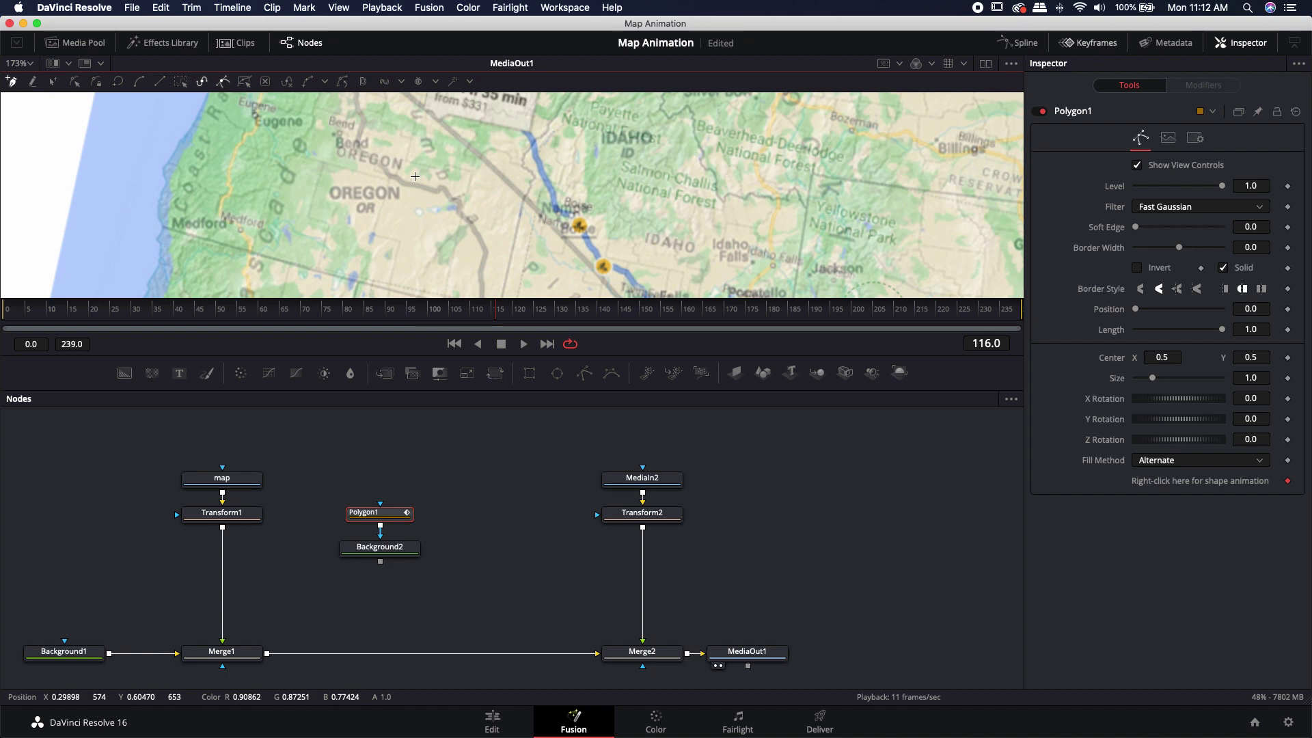
{"action": "left_click_drag", "start_coordinate": [415, 176], "coordinate": [404, 277]}
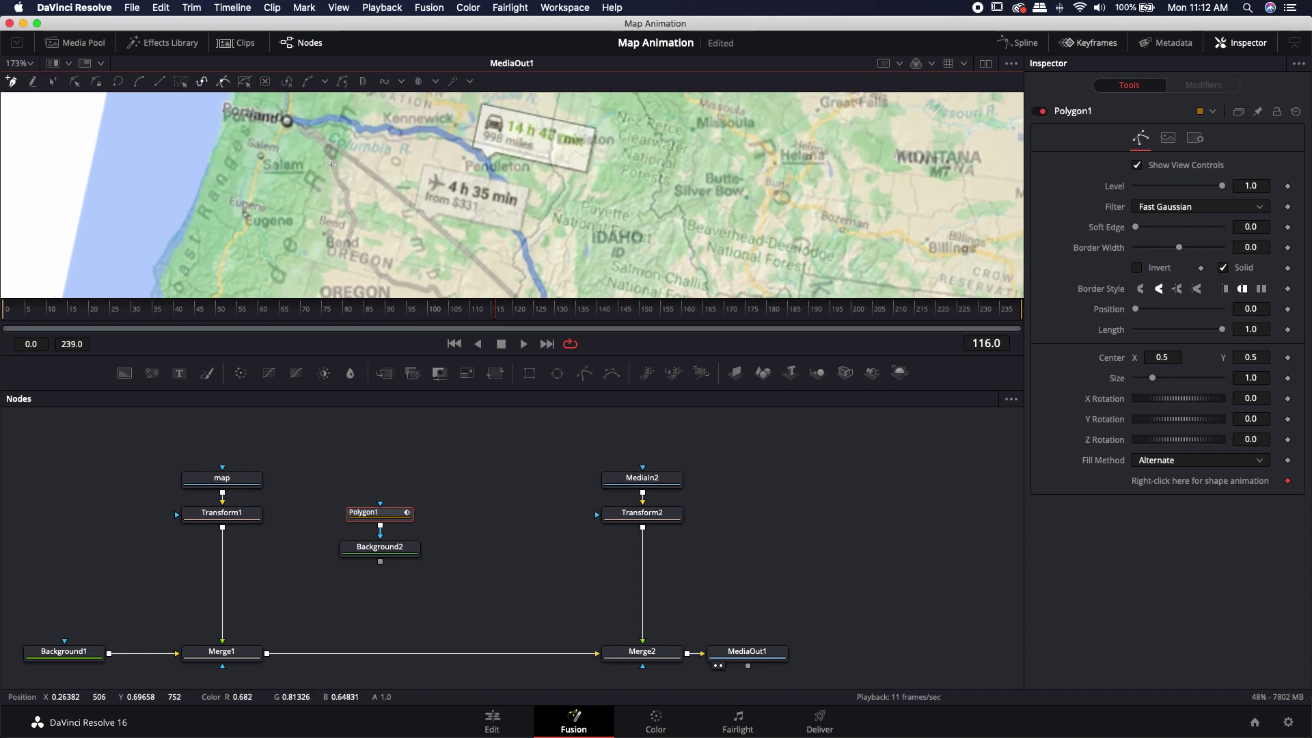
{"action": "left_click_drag", "start_coordinate": [286, 138], "coordinate": [254, 140]}
{"action": "left_click", "coordinate": [253, 140]}
{"action": "left_click", "coordinate": [271, 141]}
{"action": "left_click", "coordinate": [287, 140]}
{"action": "left_click", "coordinate": [301, 140]}
{"action": "left_click", "coordinate": [310, 140]}
{"action": "left_click", "coordinate": [318, 140]}
{"action": "left_click", "coordinate": [331, 139]}
{"action": "left_click", "coordinate": [383, 155]}
{"action": "left_click", "coordinate": [438, 184]}
{"action": "mouse_move", "coordinate": [438, 183]}
{"action": "left_mouse_down"}
{"action": "mouse_move", "coordinate": [424, 136]}
{"action": "mouse_move", "coordinate": [410, 164]}
{"action": "left_mouse_up"}
{"action": "left_click", "coordinate": [430, 179]}
{"action": "scroll", "coordinate": [431, 190], "scroll_direction": "down", "scroll_amount": 5}
{"action": "scroll", "coordinate": [431, 190], "scroll_direction": "right", "scroll_amount": 4}
{"action": "left_click", "coordinate": [319, 130]}
{"action": "left_click", "coordinate": [335, 158]}
{"action": "left_click", "coordinate": [350, 174]}
{"action": "left_click", "coordinate": [351, 195]}
{"action": "left_click", "coordinate": [362, 206]}
{"action": "left_click", "coordinate": [376, 216]}
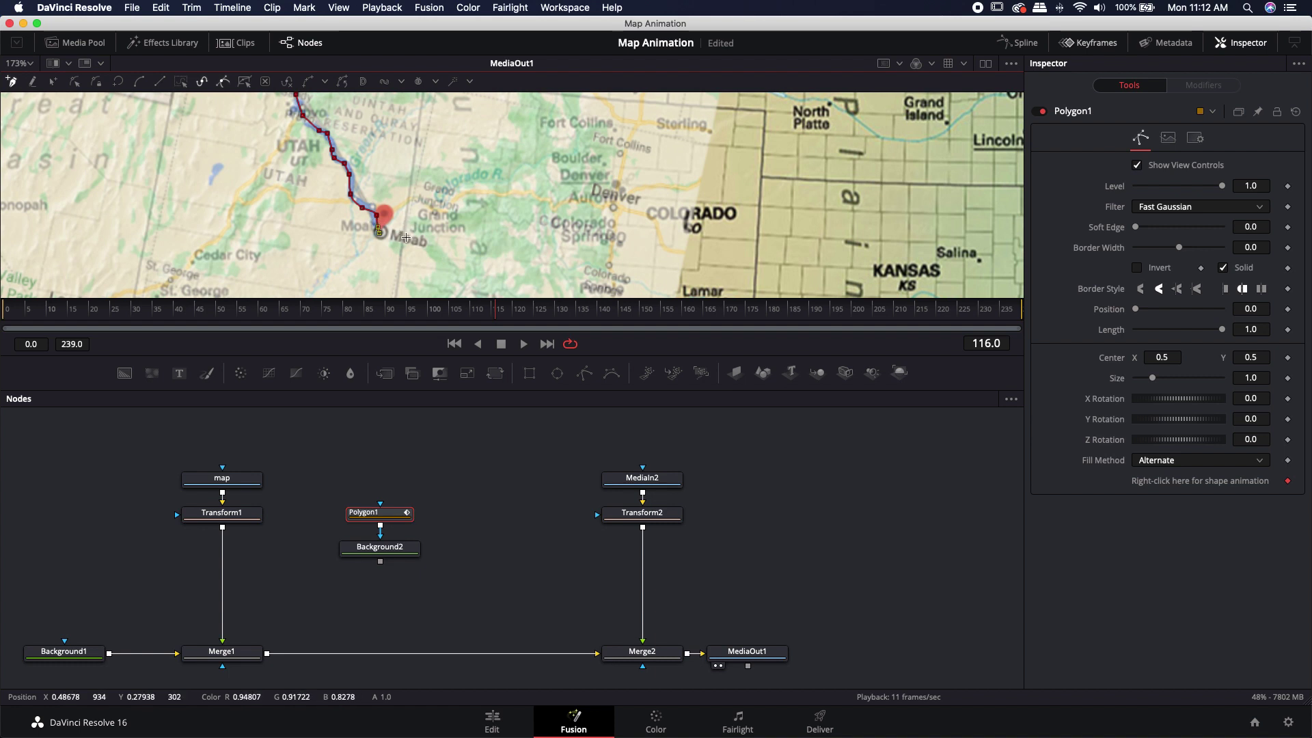
Delete the MediaIn2, Transform2 and Merge2 nodes of the route screenshot overlay
{"action": "scroll", "coordinate": [420, 225], "scroll_direction": "down", "scroll_amount": 5}
{"action": "scroll", "coordinate": [419, 226], "scroll_direction": "down", "scroll_amount": 4}
{"action": "scroll", "coordinate": [474, 437], "scroll_direction": "right", "scroll_amount": 4}
{"action": "scroll", "coordinate": [474, 437], "scroll_direction": "down", "scroll_amount": 1}
{"action": "left_click_drag", "start_coordinate": [474, 425], "coordinate": [541, 662]}
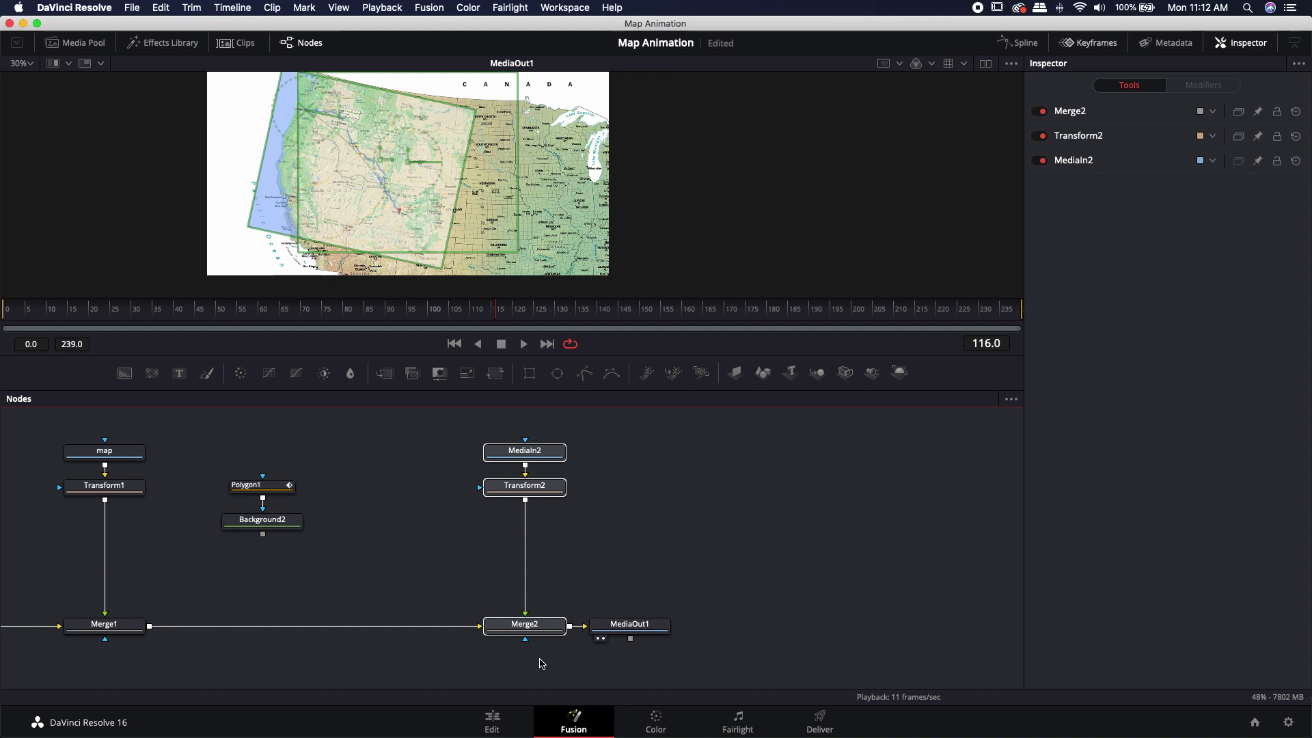
{"action": "key", "text": "Delete"}
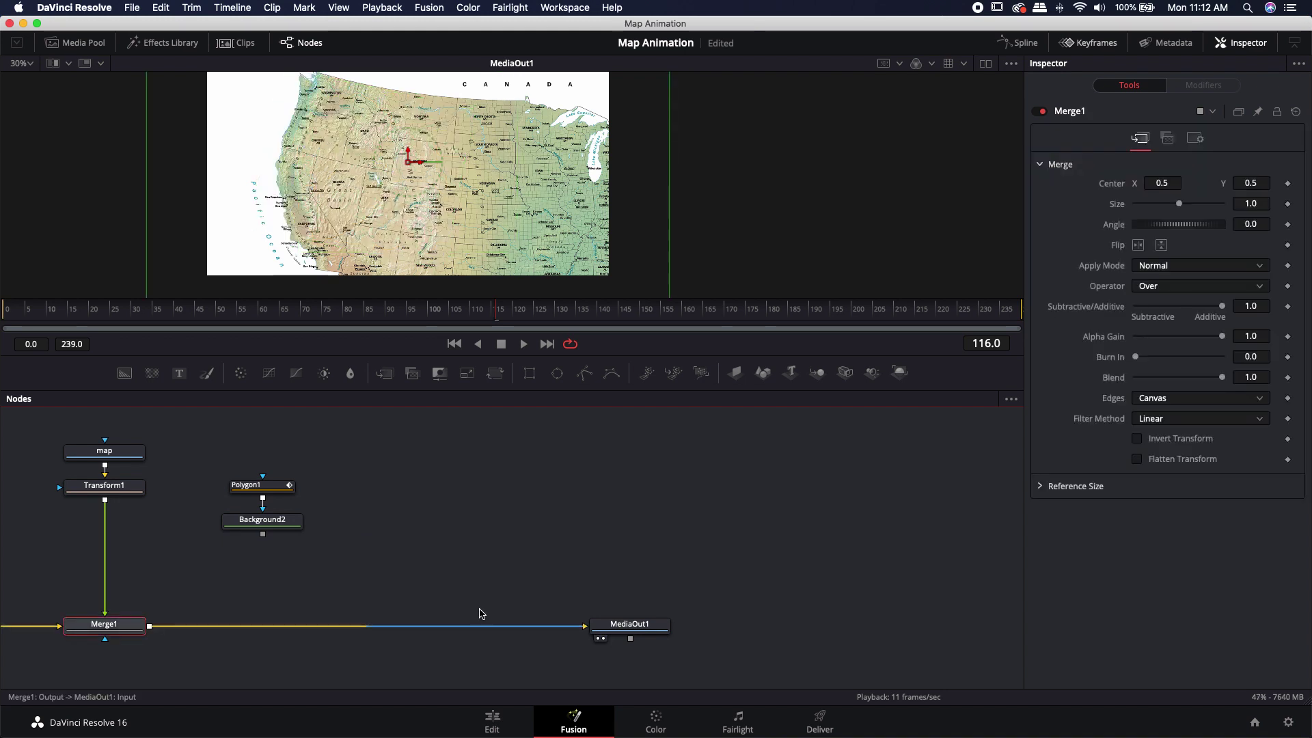
Merge Background2 over Transform1 ahead of Merge1, with the map as background and the route line as foreground
{"action": "scroll", "coordinate": [423, 533], "scroll_direction": "left", "scroll_amount": 4}
{"action": "left_click_drag", "start_coordinate": [423, 544], "coordinate": [265, 515]}
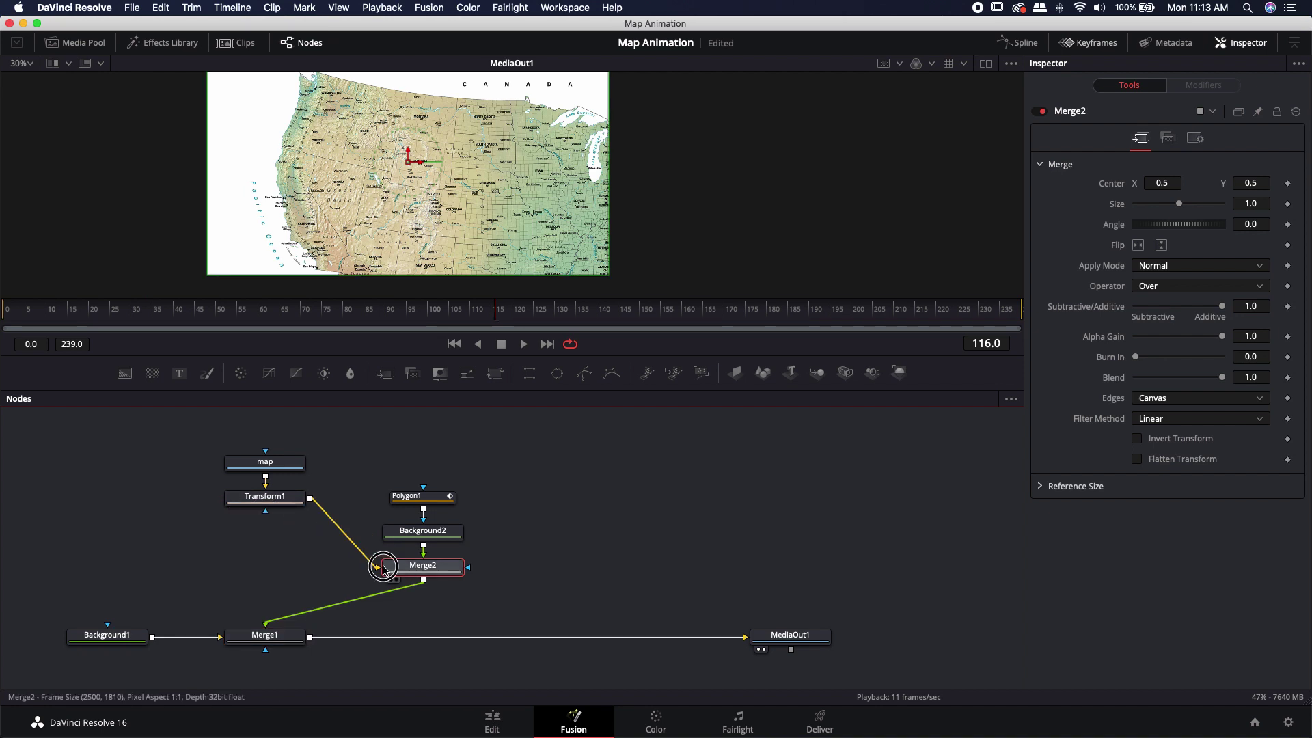
{"action": "mouse_move", "coordinate": [423, 532]}
{"action": "left_mouse_down"}
{"action": "mouse_move", "coordinate": [422, 566]}
{"action": "mouse_move", "coordinate": [424, 511]}
{"action": "left_mouse_up"}
Set the Border Width of the Polygon1 route line to about 0.0048
{"action": "left_click", "coordinate": [428, 496]}
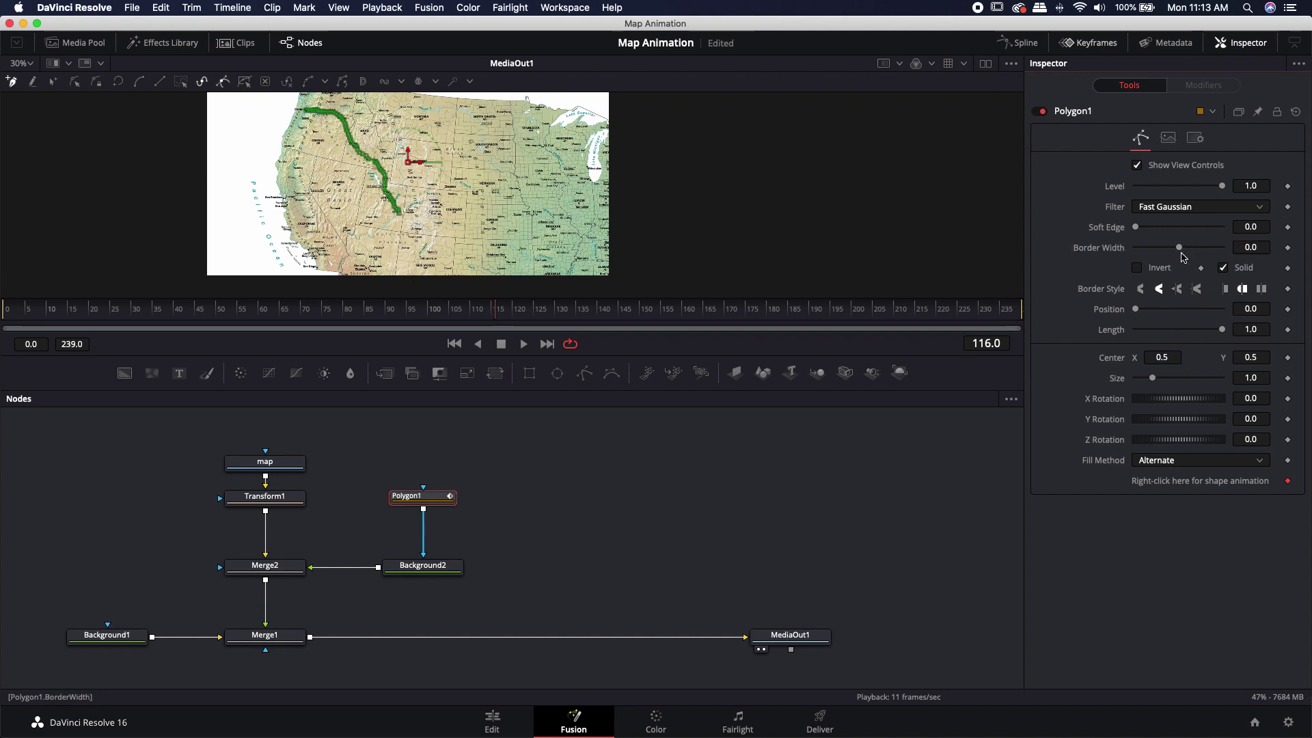
{"action": "left_click_drag", "start_coordinate": [1179, 248], "coordinate": [1181, 247]}
{"action": "left_click", "coordinate": [703, 465]}
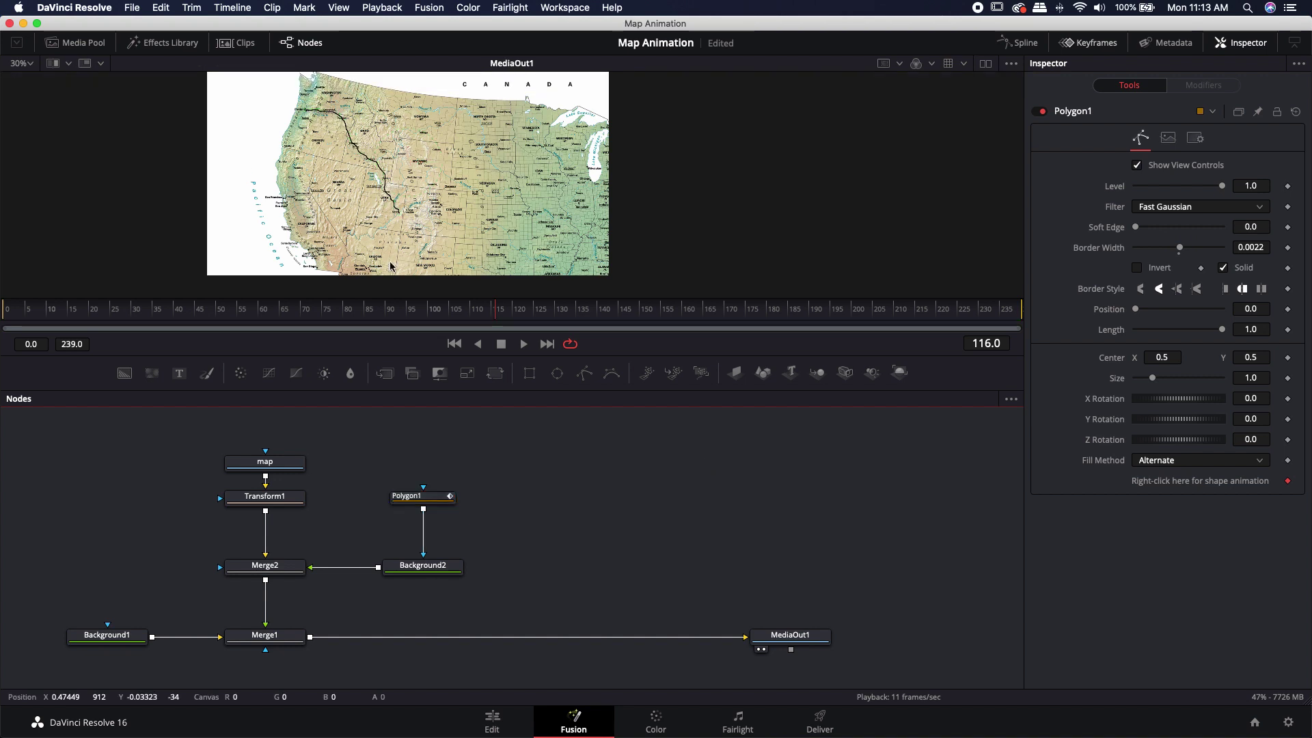
{"action": "left_click_drag", "start_coordinate": [1180, 247], "coordinate": [1185, 247]}
{"action": "scroll", "coordinate": [395, 193], "scroll_direction": "up", "scroll_amount": 5}
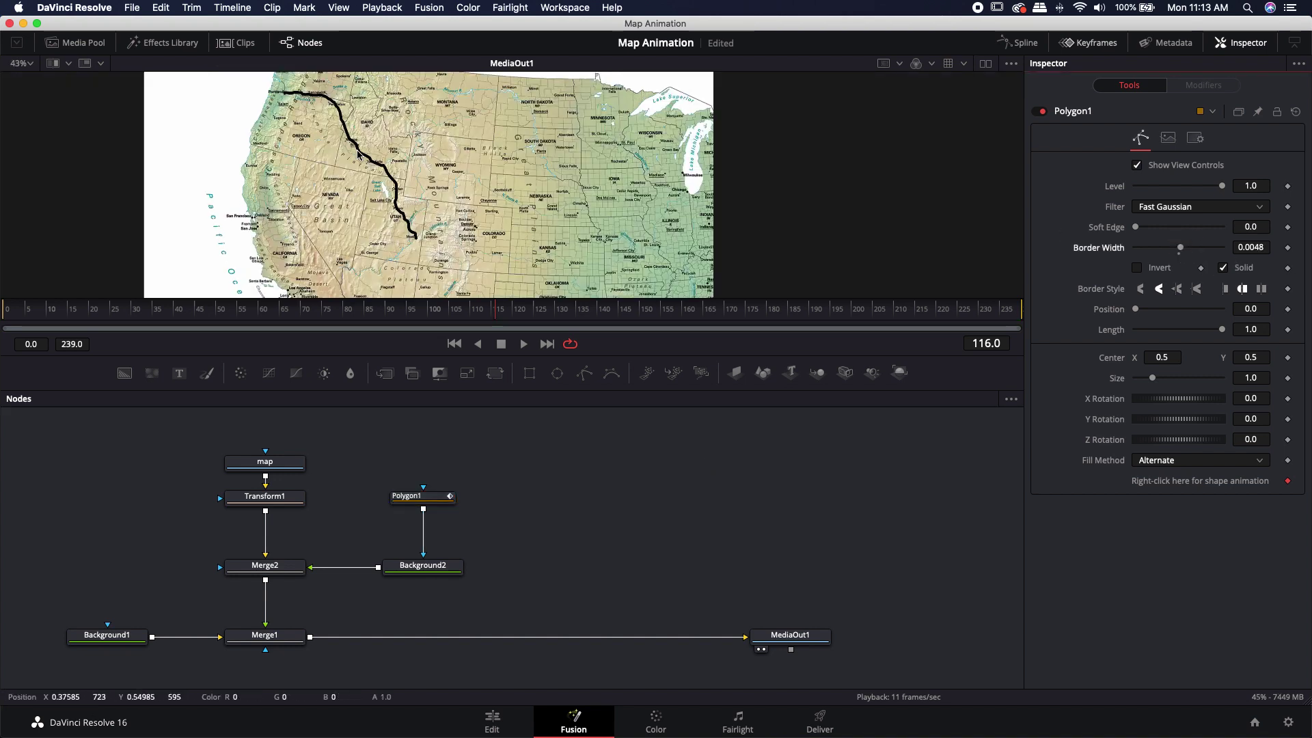
{"action": "scroll", "coordinate": [395, 193], "scroll_direction": "down", "scroll_amount": 5}
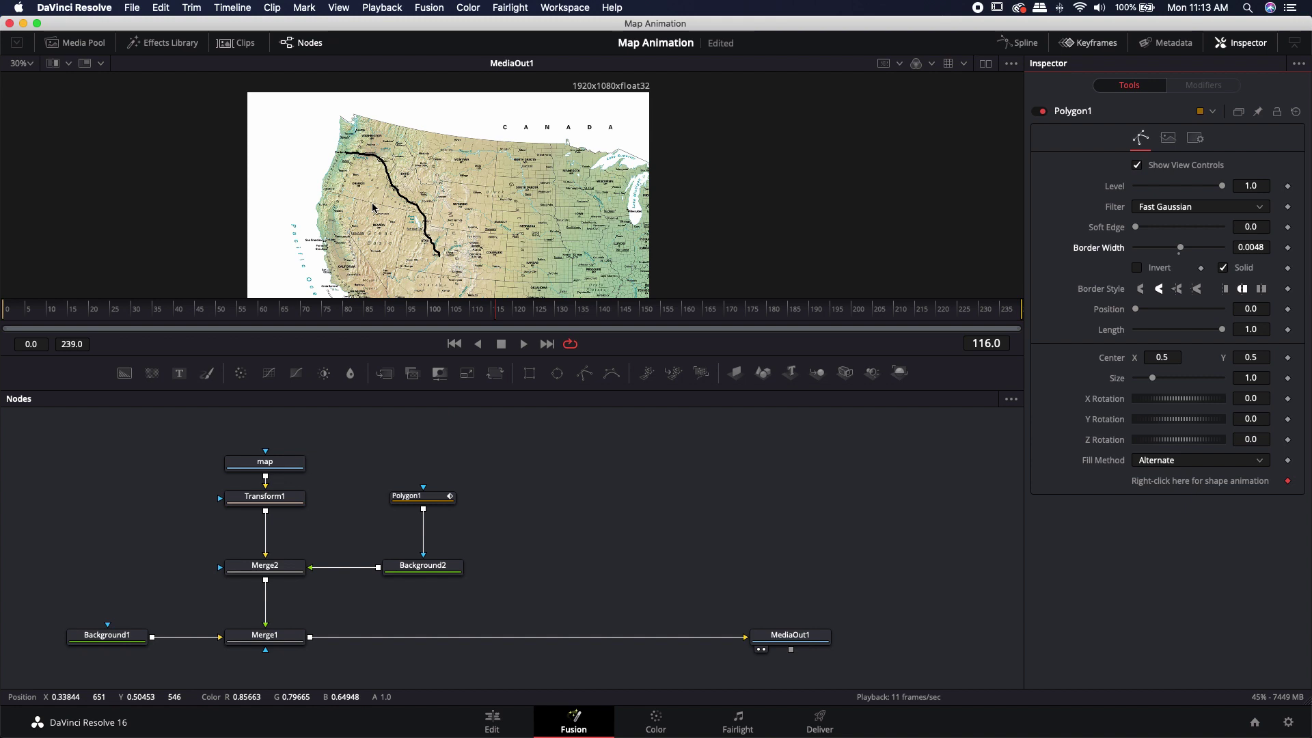
Set the color of Background2 to pure red so the route line stands out against the map
{"action": "left_click", "coordinate": [425, 566]}
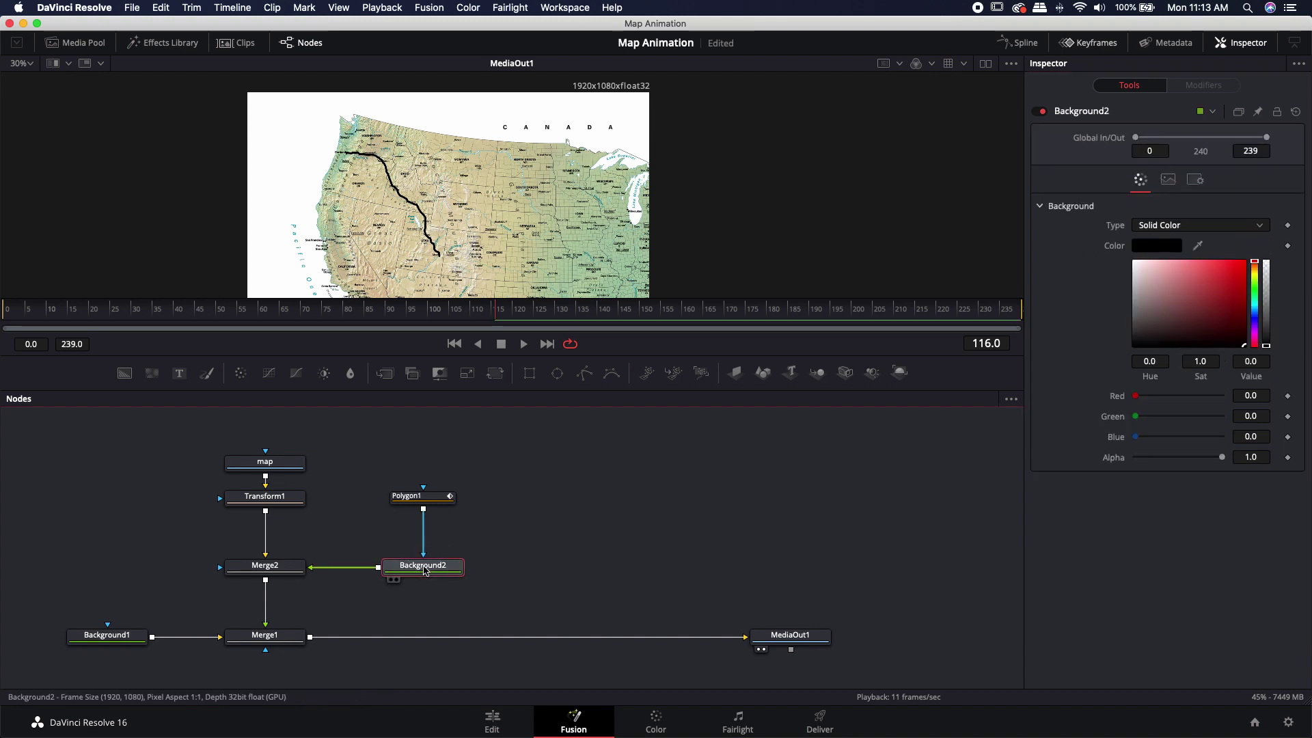
{"action": "left_click", "coordinate": [1243, 264]}
{"action": "left_click", "coordinate": [566, 543]}
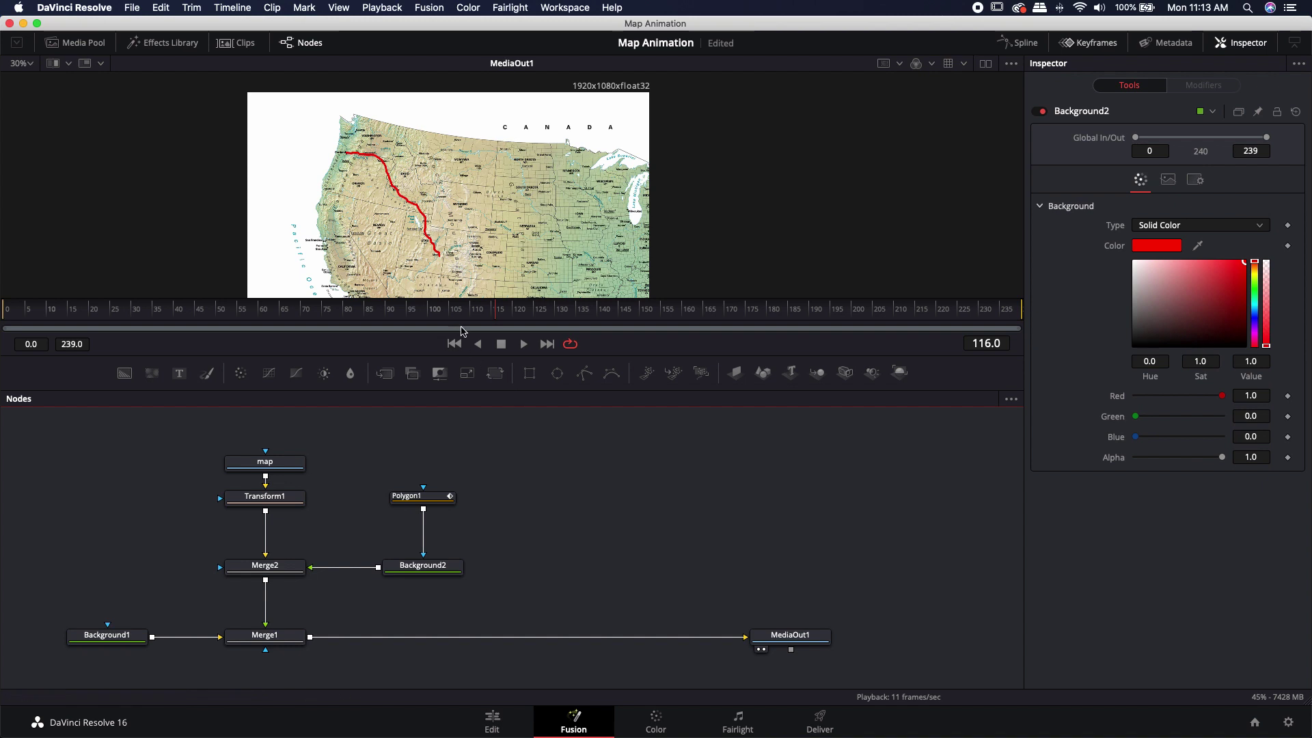
Test the Length of the Polygon1 route line, return it to 1.0, and inspect the line up close on the map
{"action": "left_click", "coordinate": [411, 496]}
{"action": "left_click_drag", "start_coordinate": [1215, 330], "coordinate": [1254, 339]}
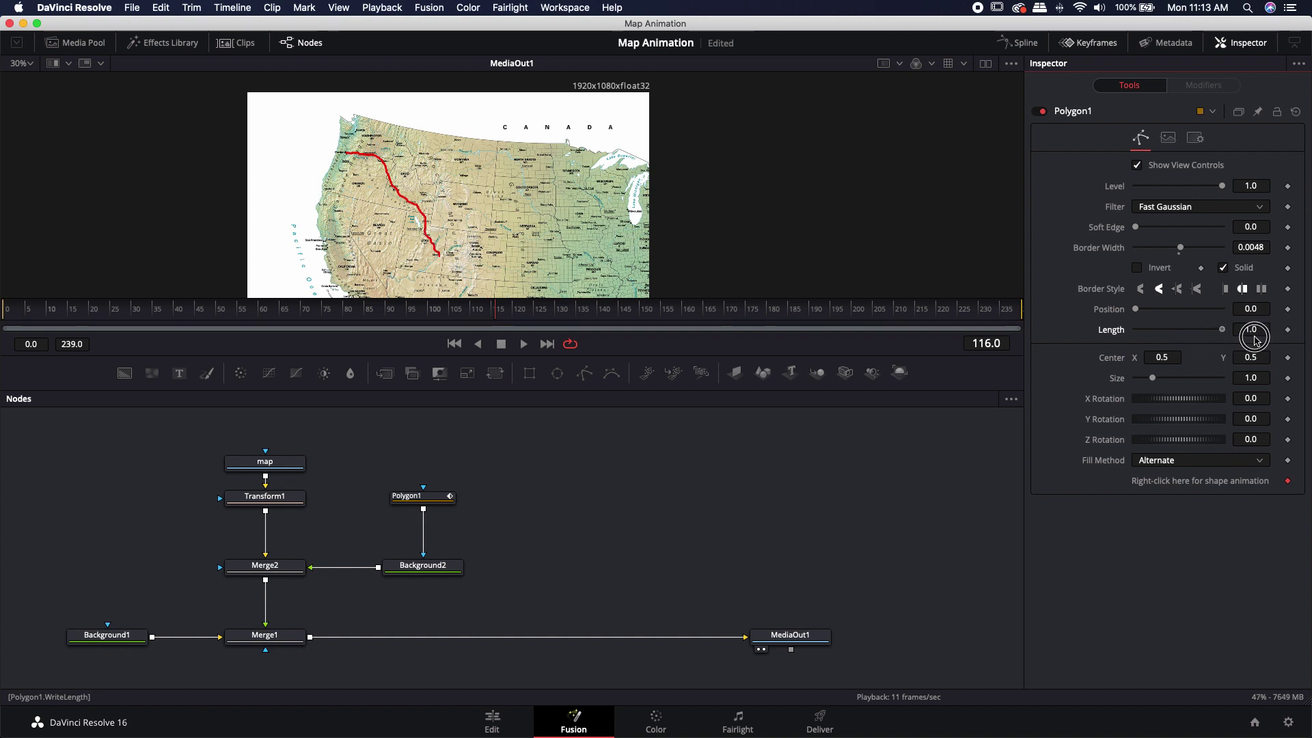
{"action": "scroll", "coordinate": [402, 196], "scroll_direction": "up", "scroll_amount": 5}
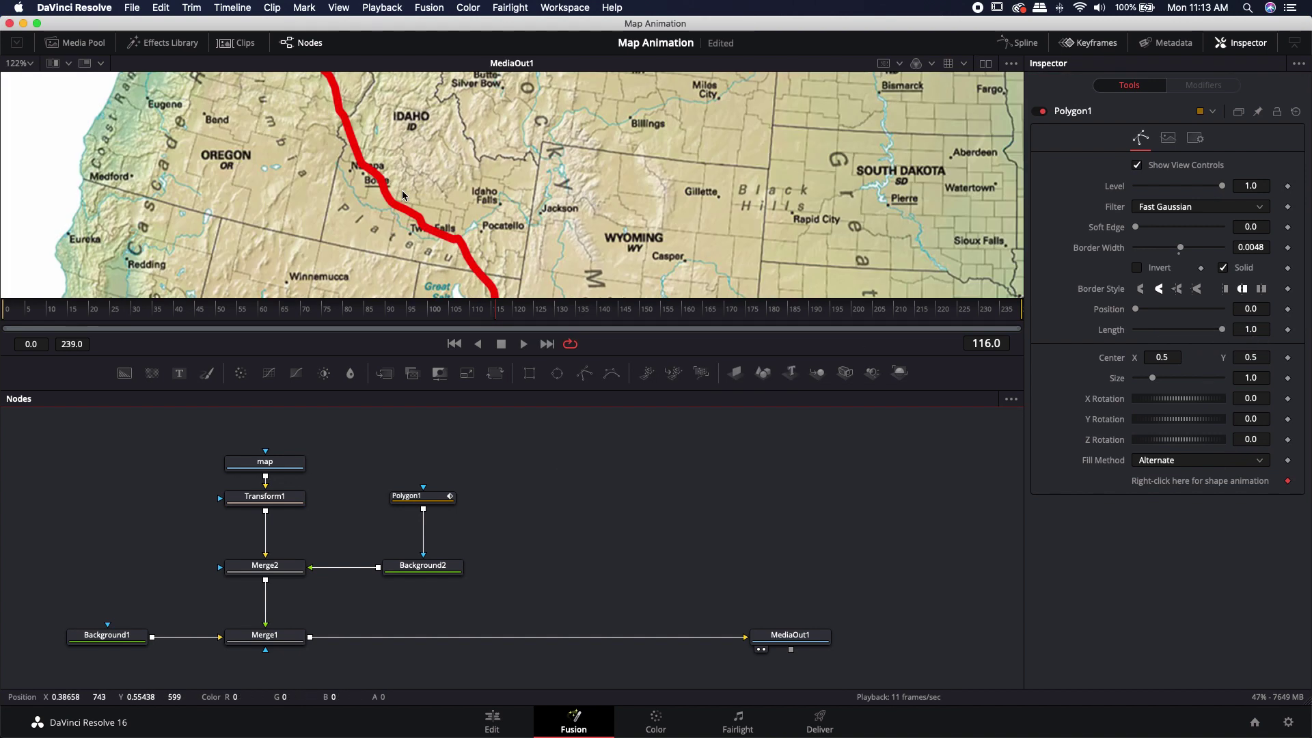
{"action": "scroll", "coordinate": [400, 193], "scroll_direction": "down", "scroll_amount": 4}
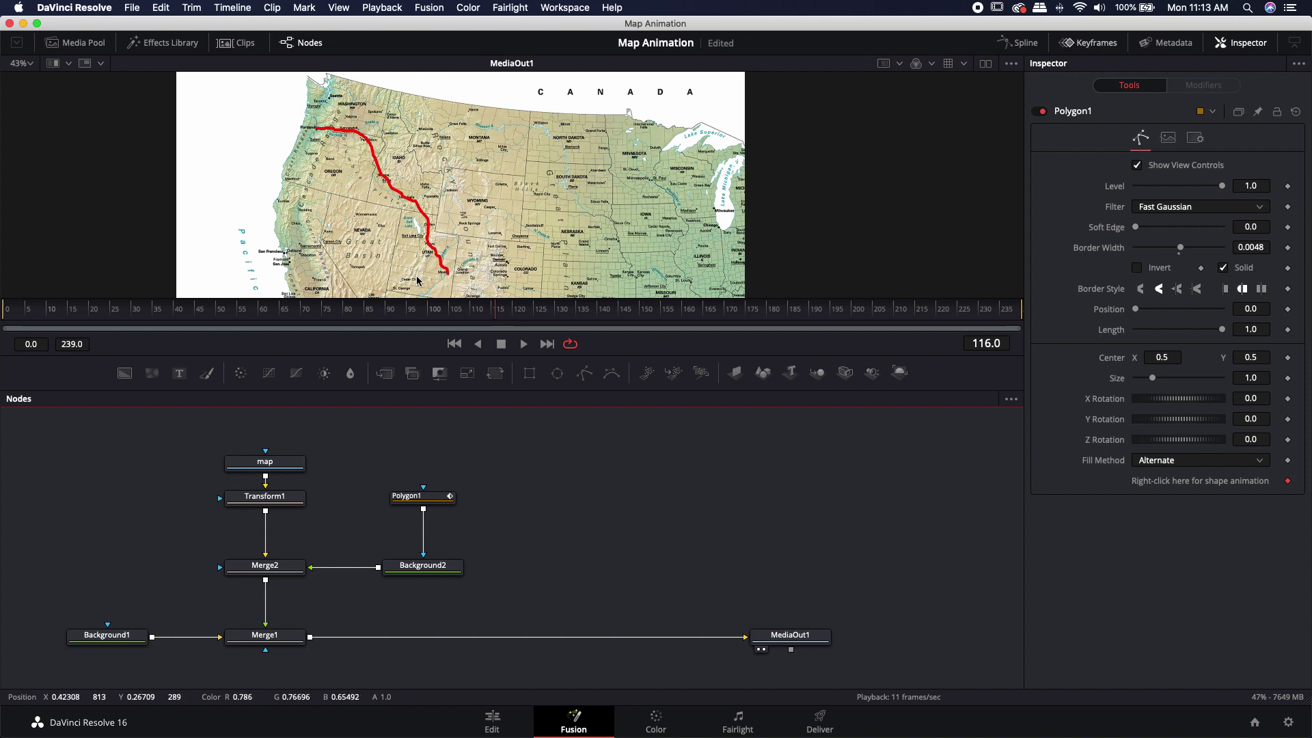
Add a new Background node near the route branch, make it fully transparent with Alpha 0, and preview it
{"action": "left_click_drag", "start_coordinate": [574, 478], "coordinate": [509, 518]}
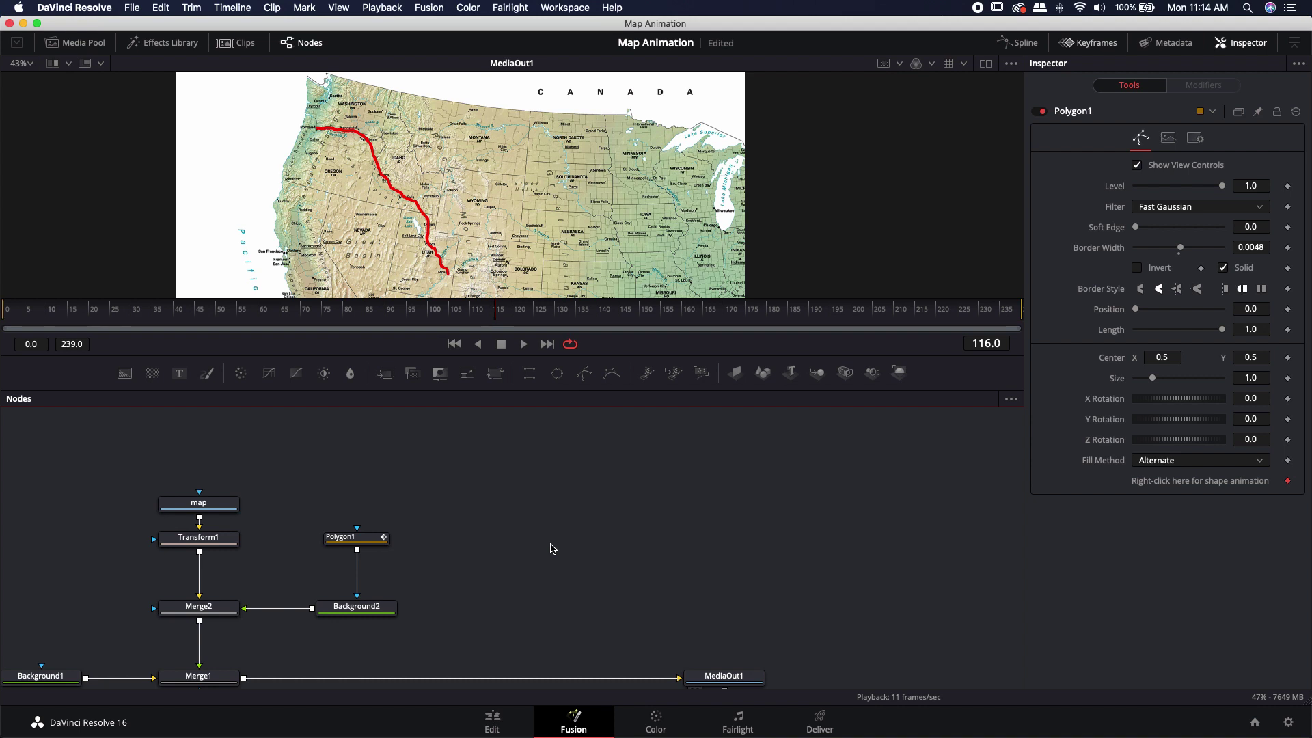
{"action": "scroll", "coordinate": [546, 546], "scroll_direction": "right", "scroll_amount": 3}
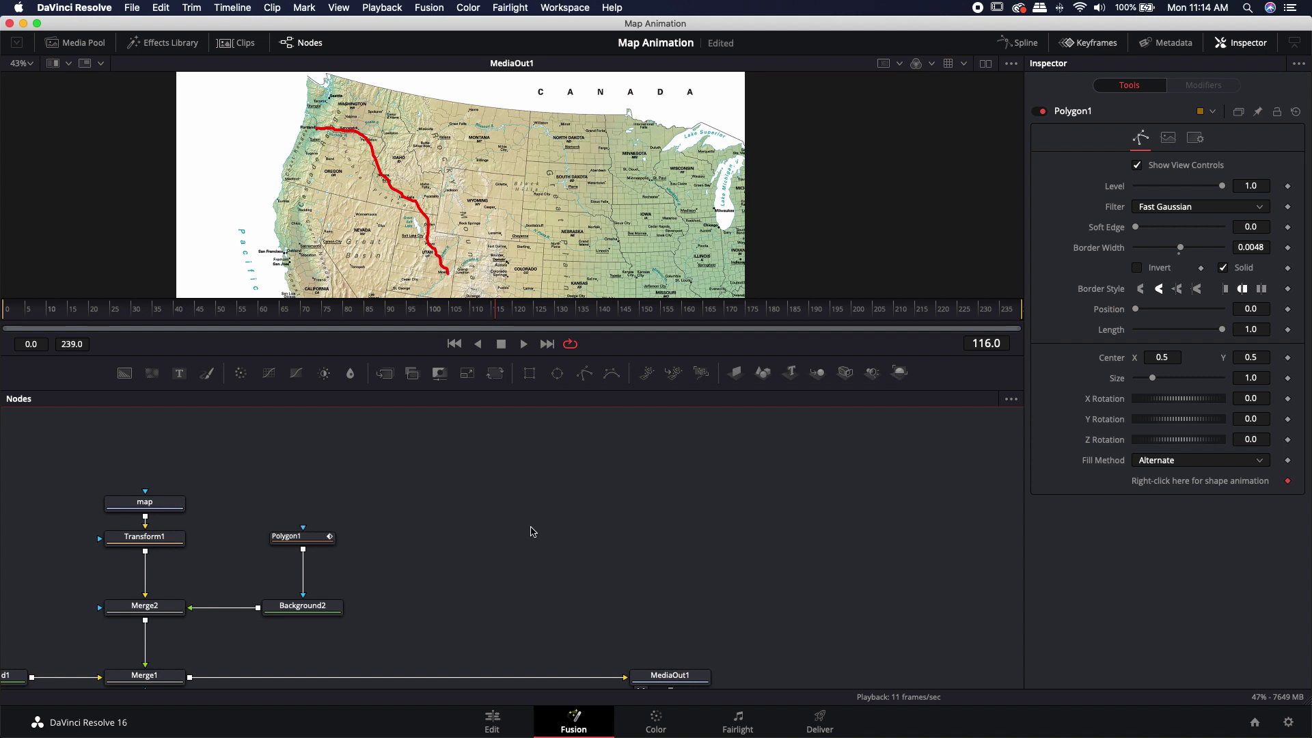
{"action": "scroll", "coordinate": [540, 540], "scroll_direction": "up", "scroll_amount": 1}
{"action": "scroll", "coordinate": [540, 540], "scroll_direction": "left", "scroll_amount": 1}
{"action": "left_click_drag", "start_coordinate": [124, 381], "coordinate": [377, 481]}
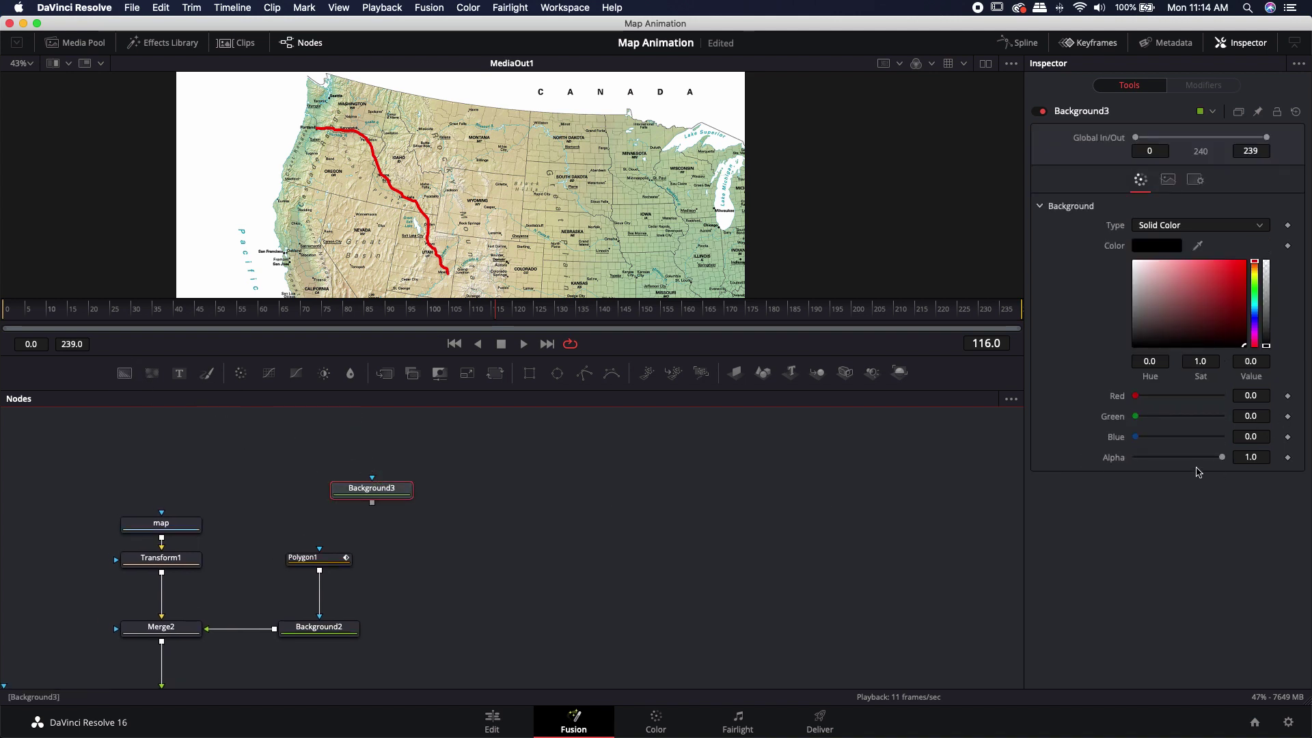
{"action": "left_click_drag", "start_coordinate": [1222, 457], "coordinate": [1109, 456]}
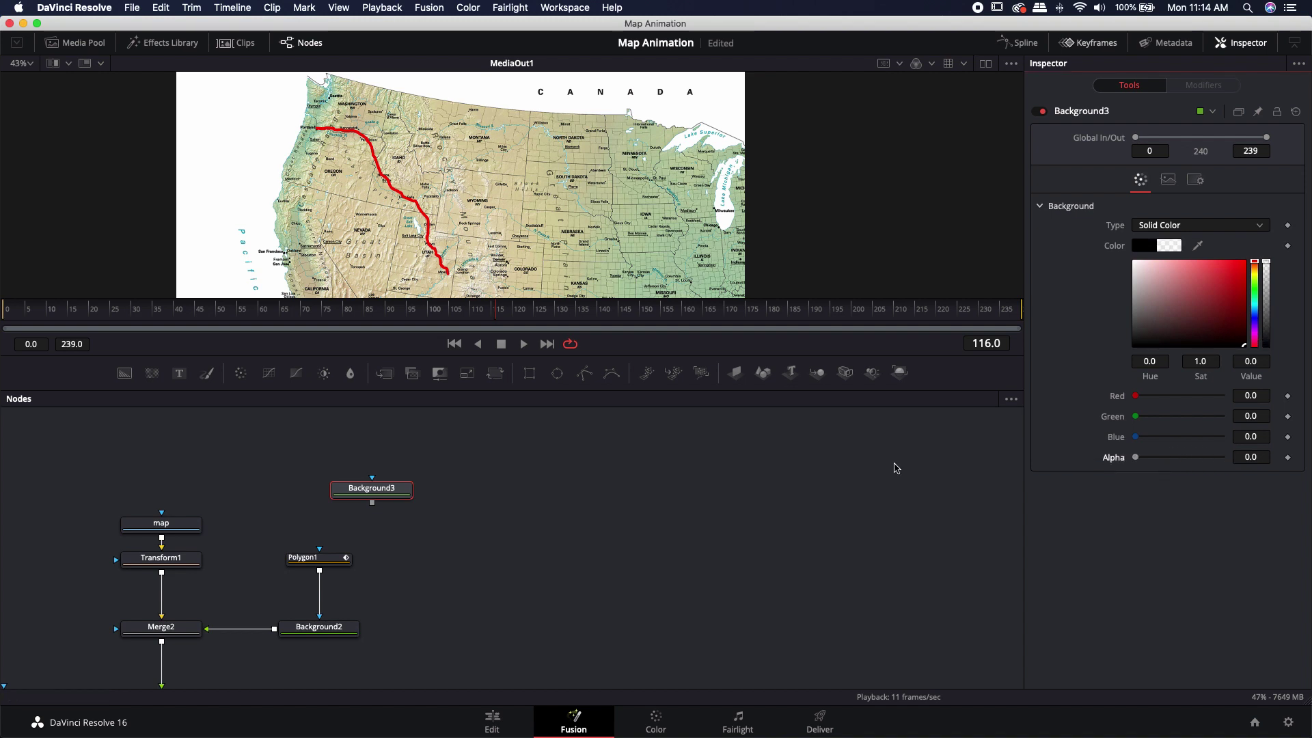
{"action": "key", "text": "1"}
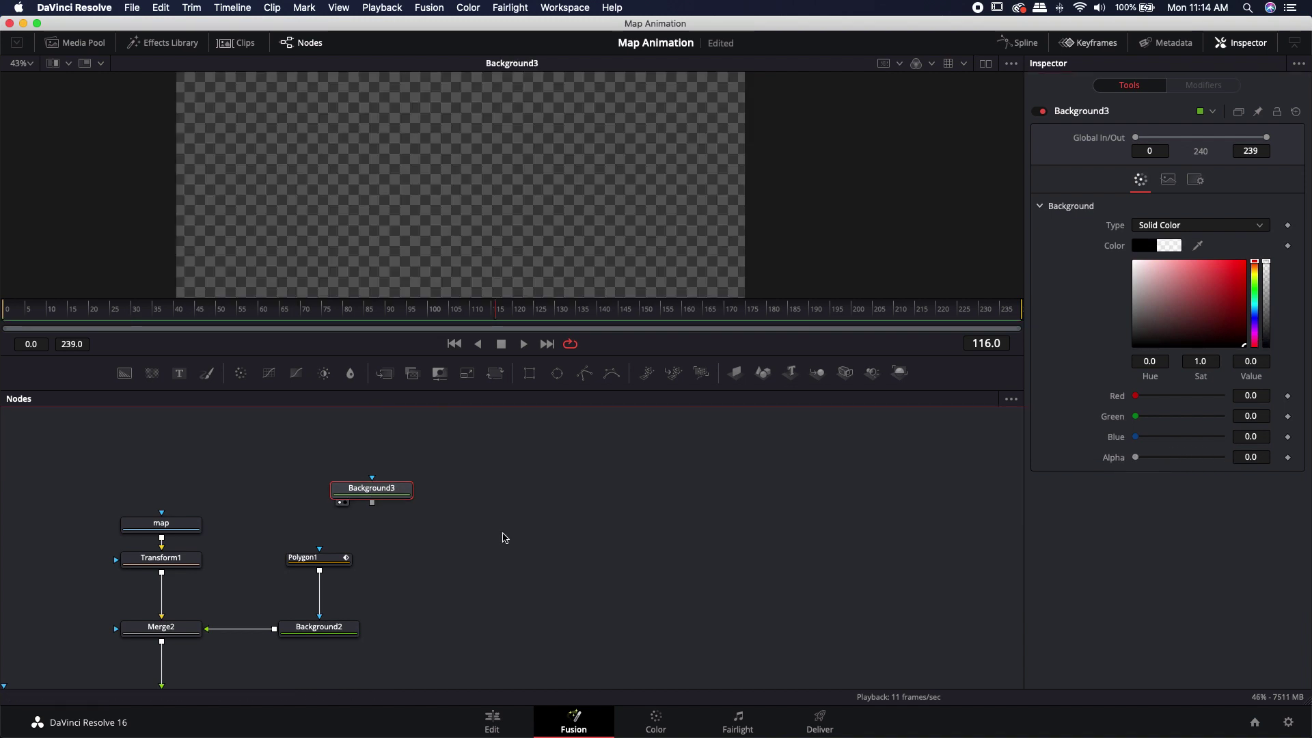
Return the viewer to MediaOut1 and move Background3 into the open space away from the Polygon1 branch
{"action": "left_click_drag", "start_coordinate": [500, 535], "coordinate": [418, 427]}
{"action": "left_click_drag", "start_coordinate": [583, 582], "coordinate": [566, 234]}
{"action": "left_click_drag", "start_coordinate": [474, 474], "coordinate": [576, 551]}
{"action": "left_click", "coordinate": [362, 460]}
{"action": "left_click_drag", "start_coordinate": [368, 454], "coordinate": [473, 453]}
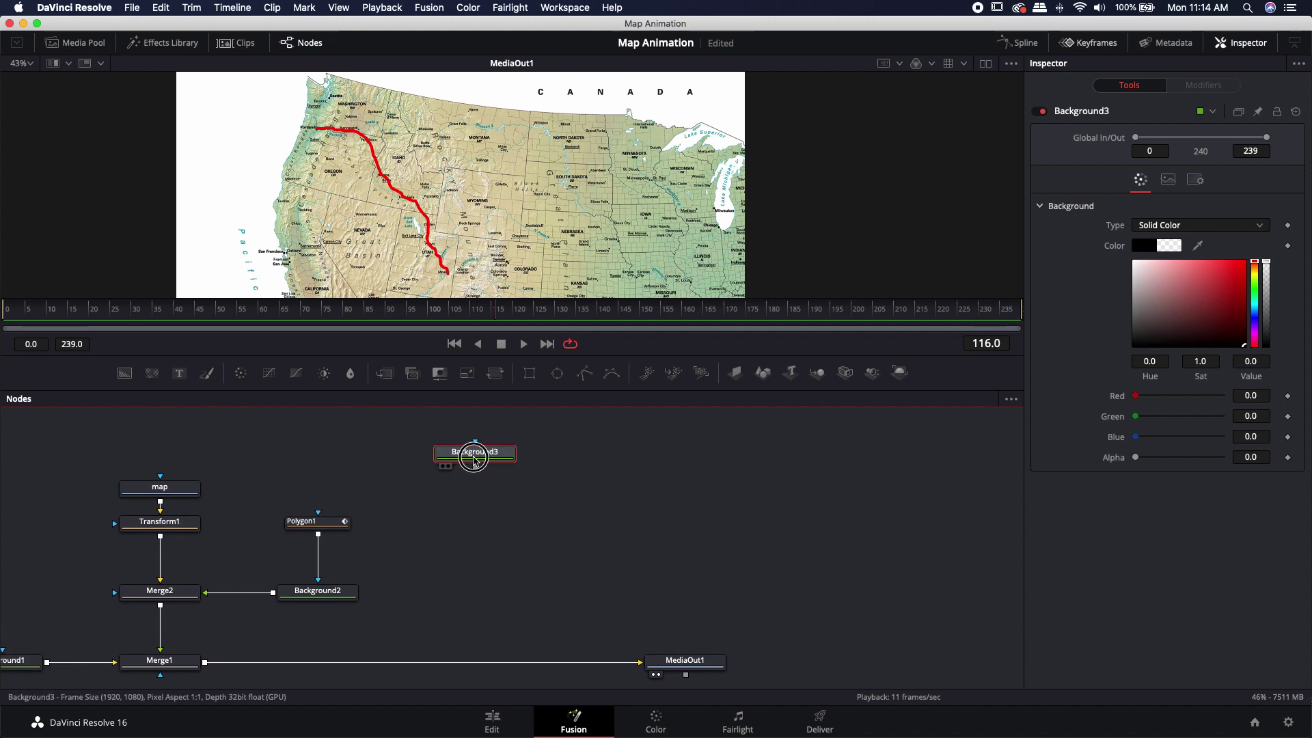
Add a Paint node after Background3 and draw a two-point polyline stroke from Portland to near Moab
{"action": "left_click", "coordinate": [207, 374]}
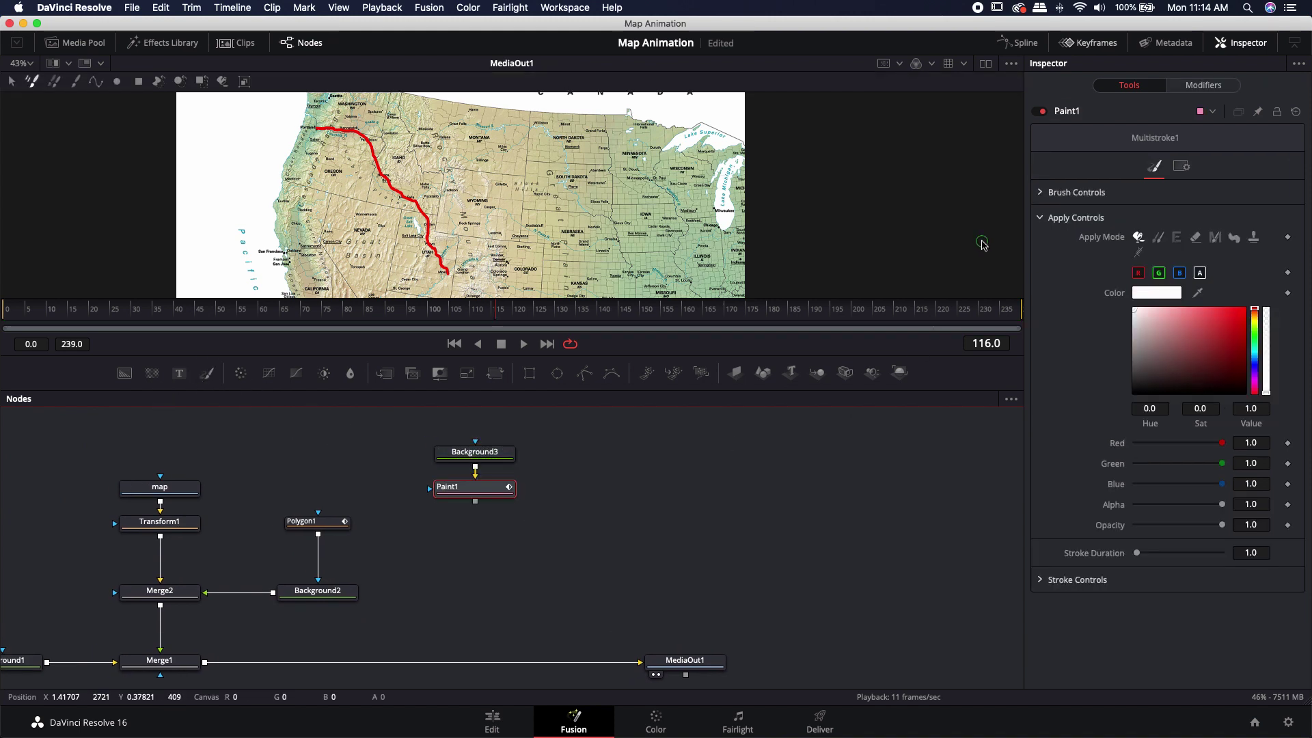
{"action": "left_click", "coordinate": [95, 83]}
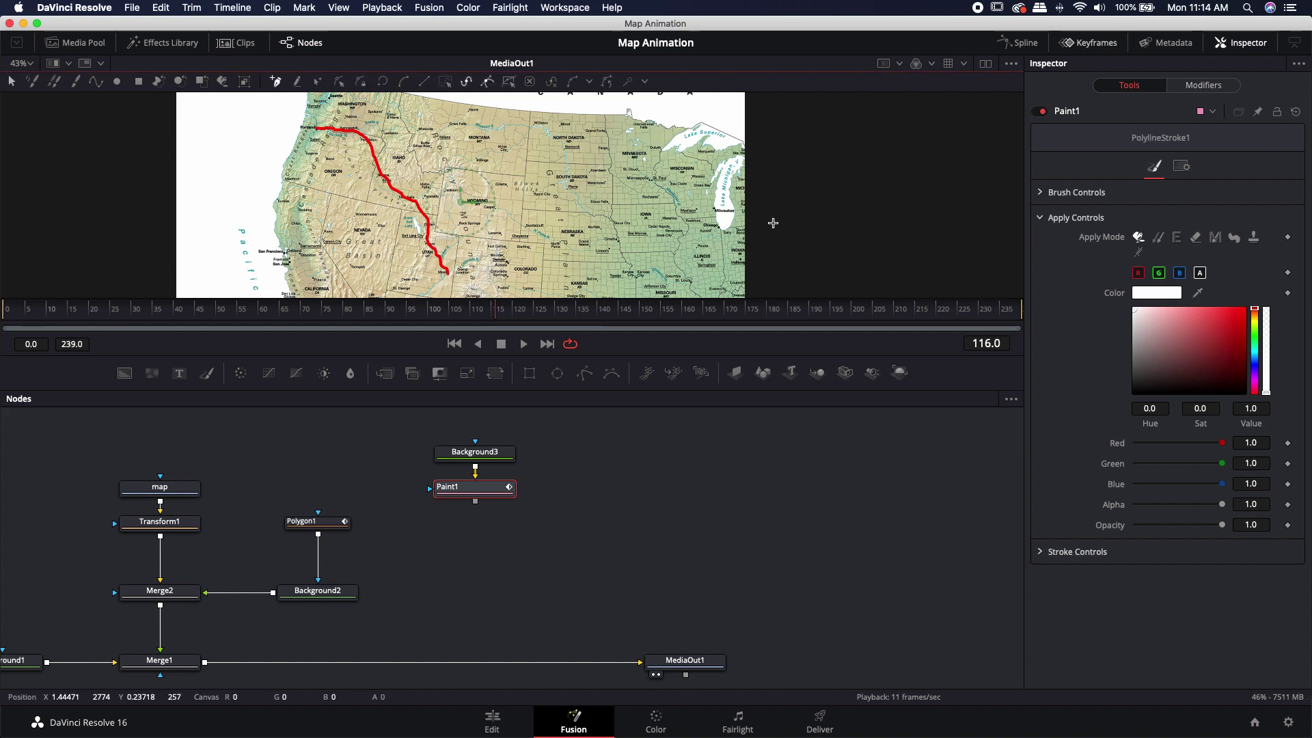
{"action": "left_click_drag", "start_coordinate": [316, 127], "coordinate": [374, 127]}
{"action": "left_click", "coordinate": [432, 274]}
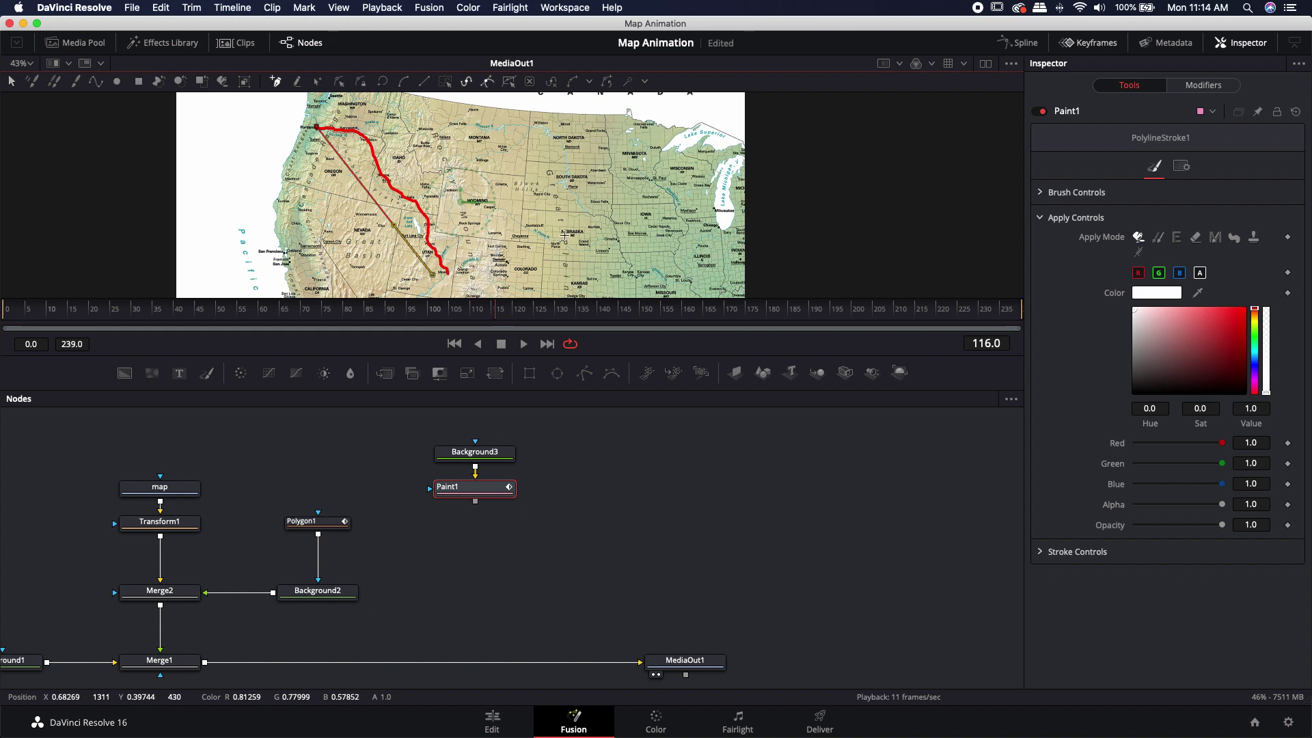
Connect the Paint1 stroke's shape animation to the Polygon1 Polyline and show Paint1 in the viewer
{"action": "left_click", "coordinate": [1067, 550]}
{"action": "scroll", "coordinate": [1112, 546], "scroll_direction": "down", "scroll_amount": 2}
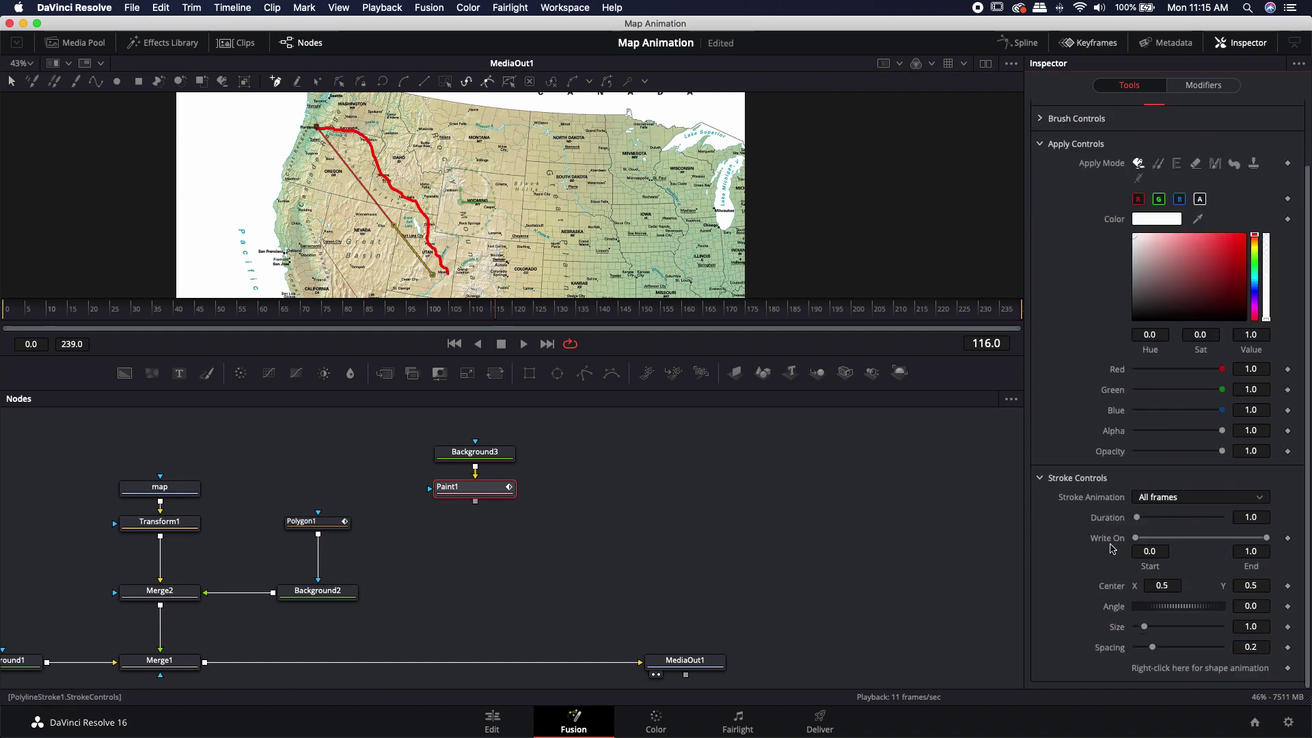
{"action": "right_click", "coordinate": [1153, 677]}
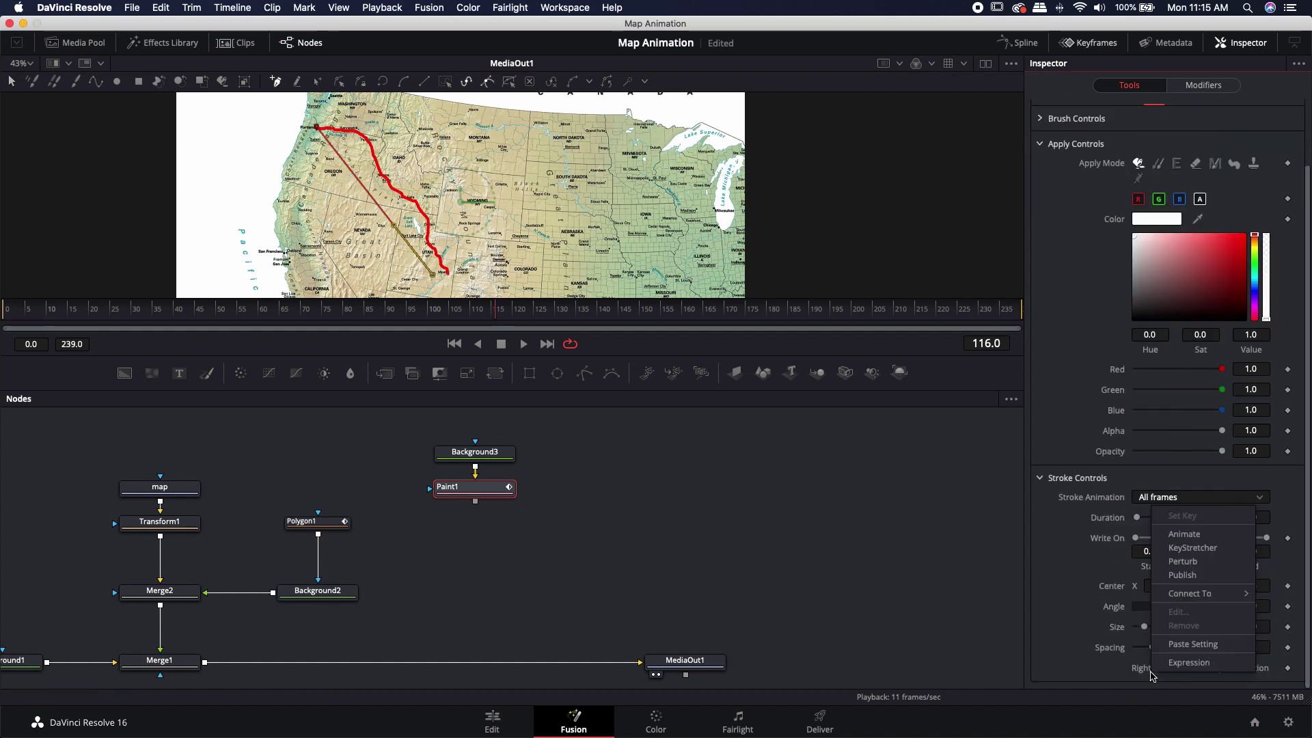
{"action": "mouse_move", "coordinate": [1197, 597]}
{"action": "mouse_move", "coordinate": [1111, 604]}
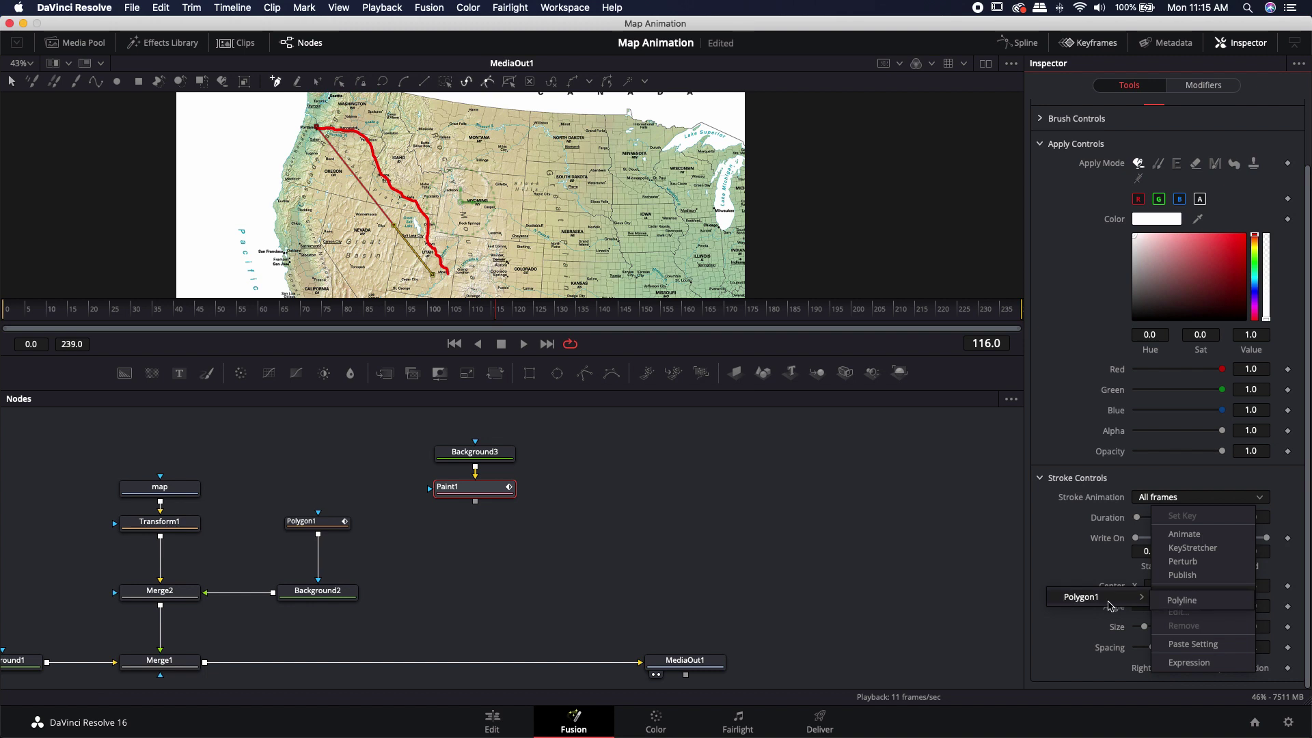
{"action": "left_click", "coordinate": [1173, 605]}
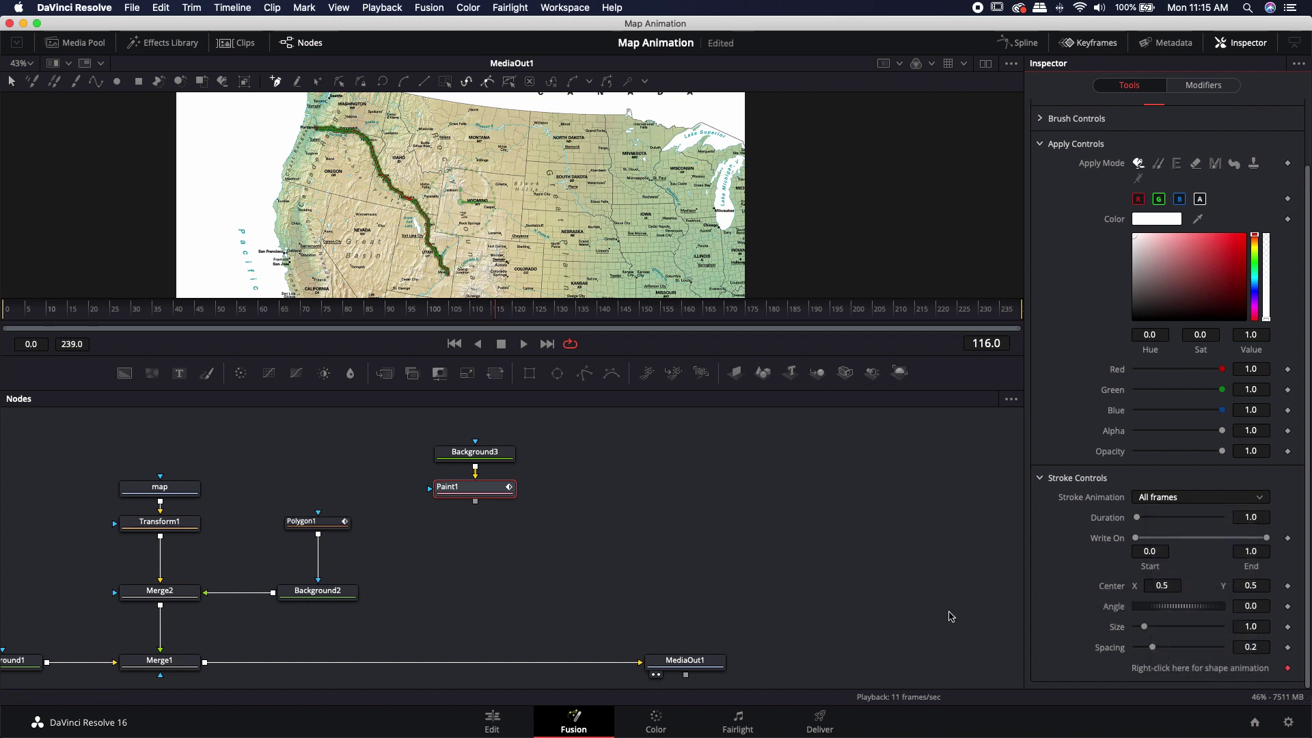
{"action": "left_click", "coordinate": [445, 501]}
{"action": "left_click", "coordinate": [590, 524]}
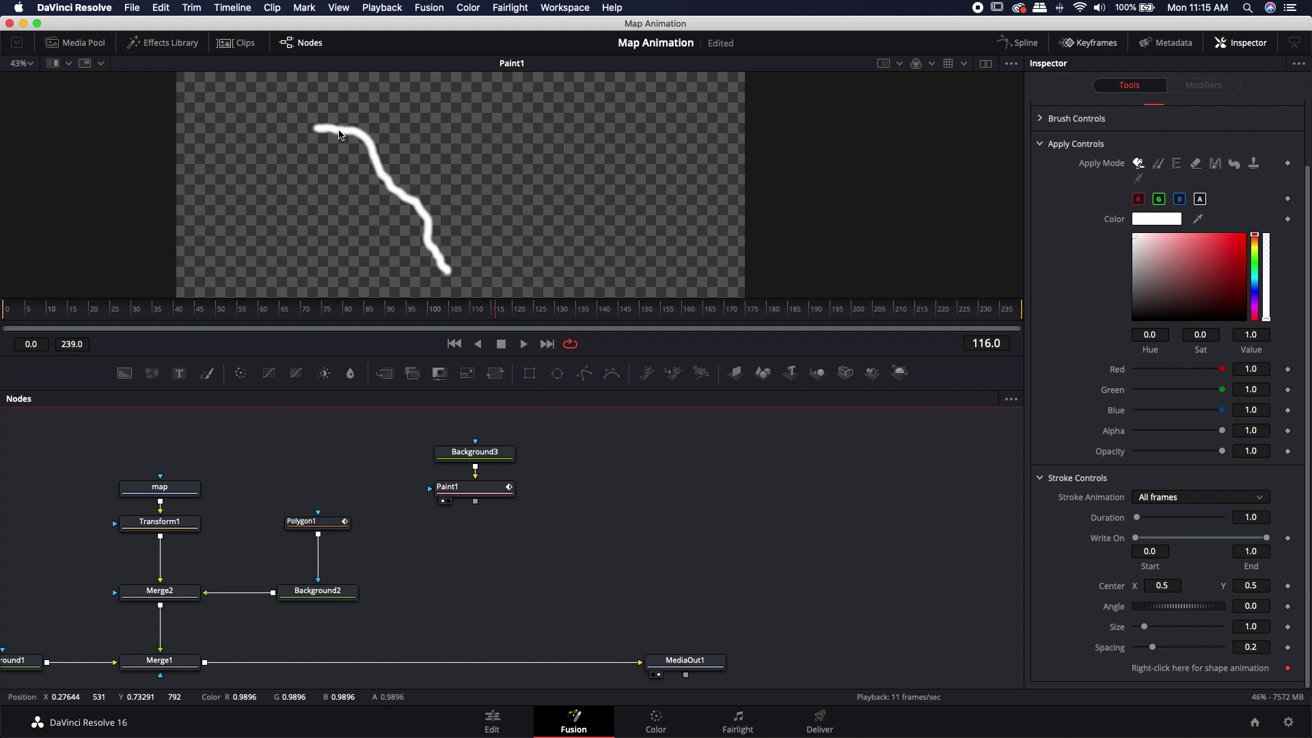
Give the Paint1 stroke a hard-edged circular brush with a Size of about 0.0118
{"action": "left_click", "coordinate": [491, 486]}
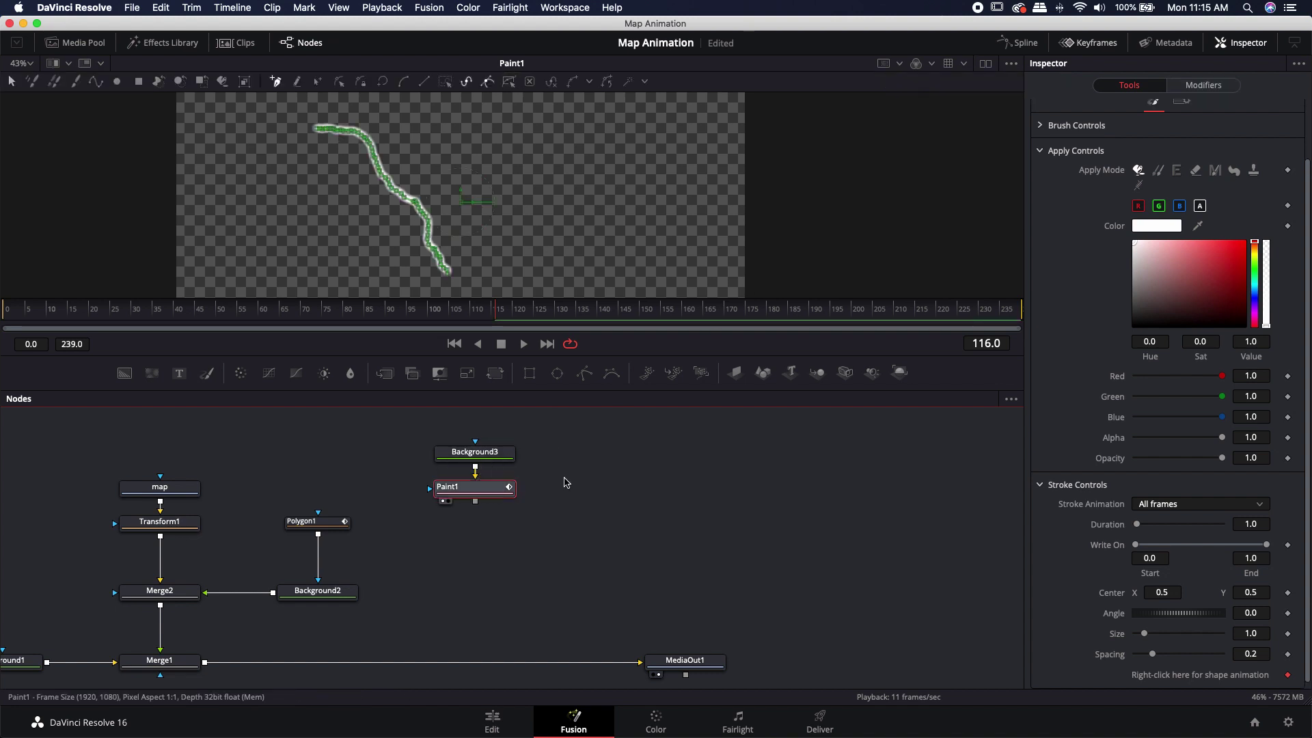
{"action": "left_click", "coordinate": [1049, 192]}
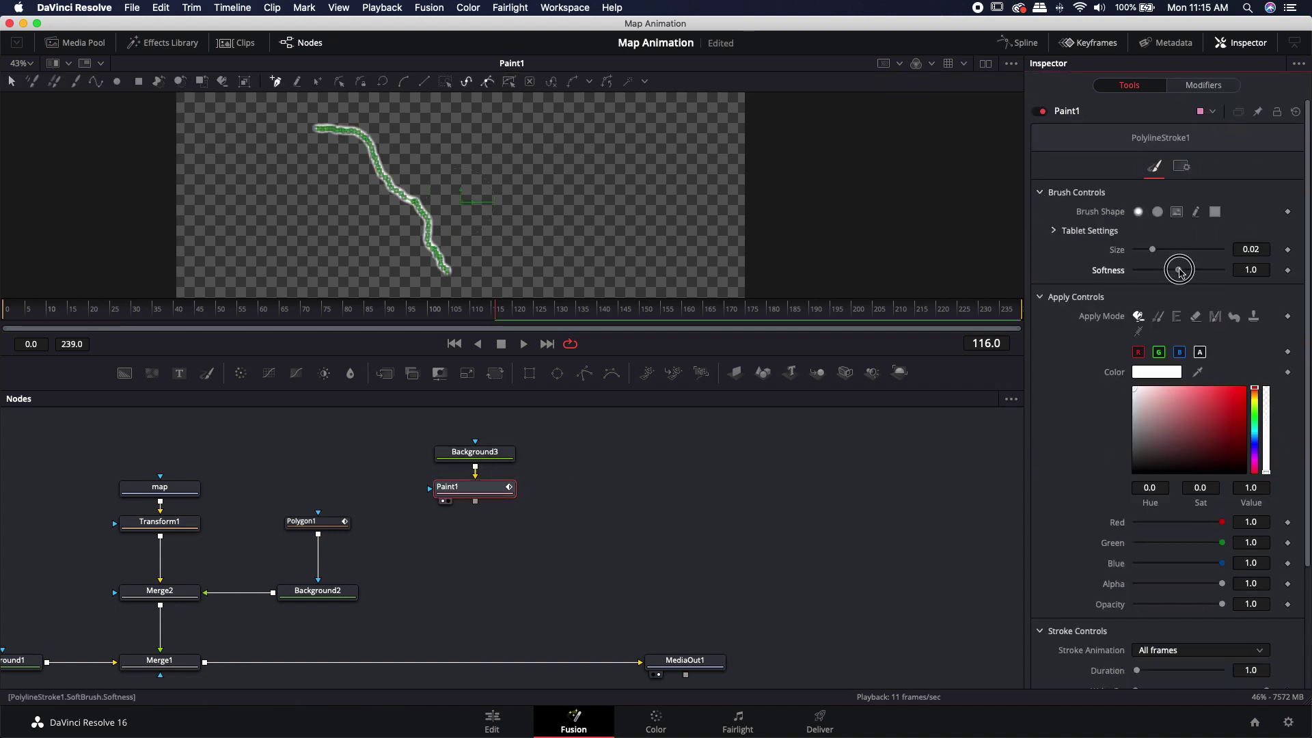
{"action": "left_click_drag", "start_coordinate": [1177, 270], "coordinate": [1084, 269]}
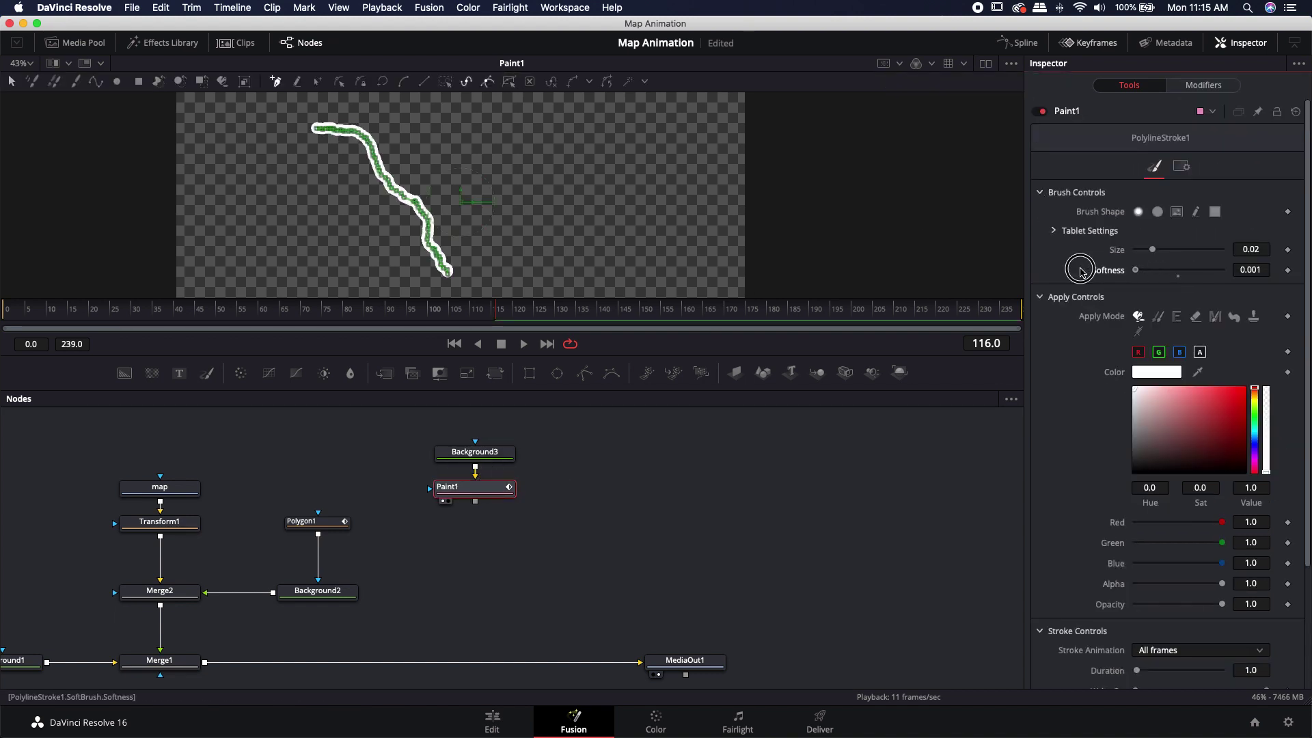
{"action": "left_click", "coordinate": [1157, 213]}
{"action": "left_click_drag", "start_coordinate": [1152, 249], "coordinate": [1146, 252]}
Set the Spacing of the Paint1 stroke to 1.5 to separate it into dots
{"action": "scroll", "coordinate": [1147, 273], "scroll_direction": "down", "scroll_amount": 3}
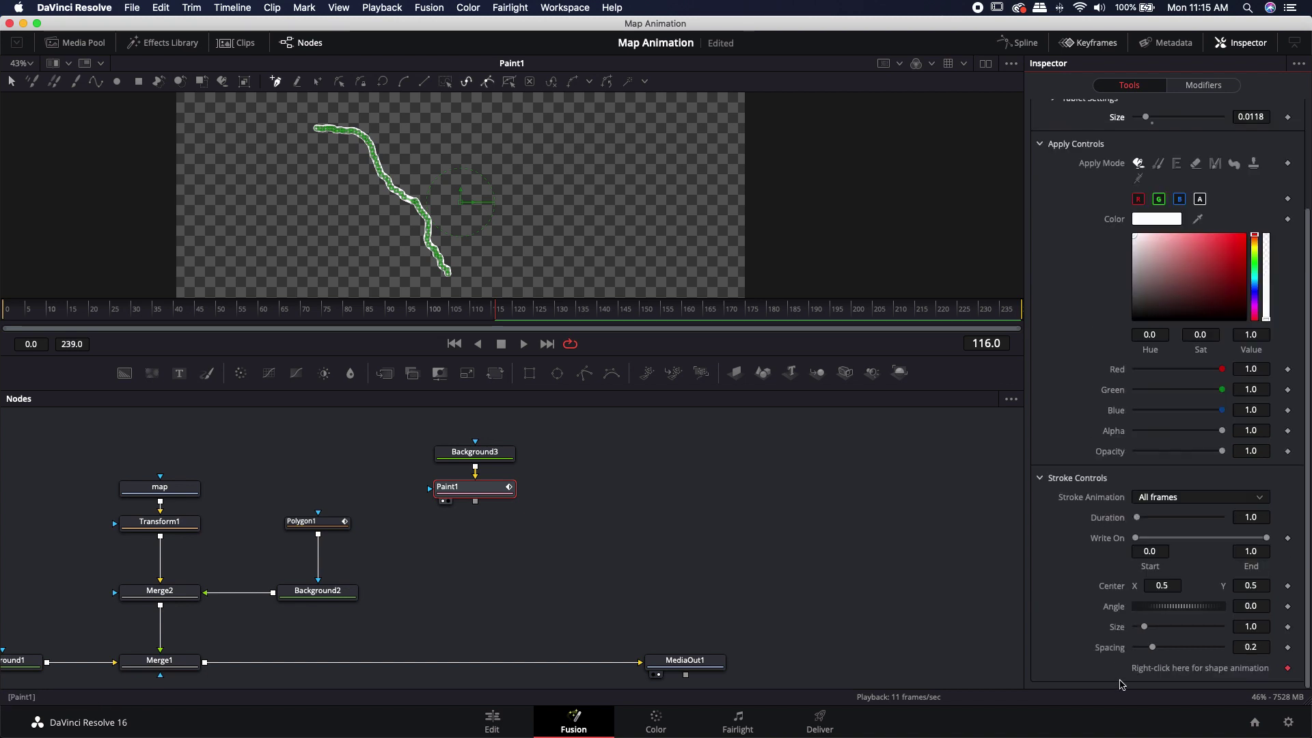
{"action": "left_click_drag", "start_coordinate": [1155, 649], "coordinate": [1224, 646]}
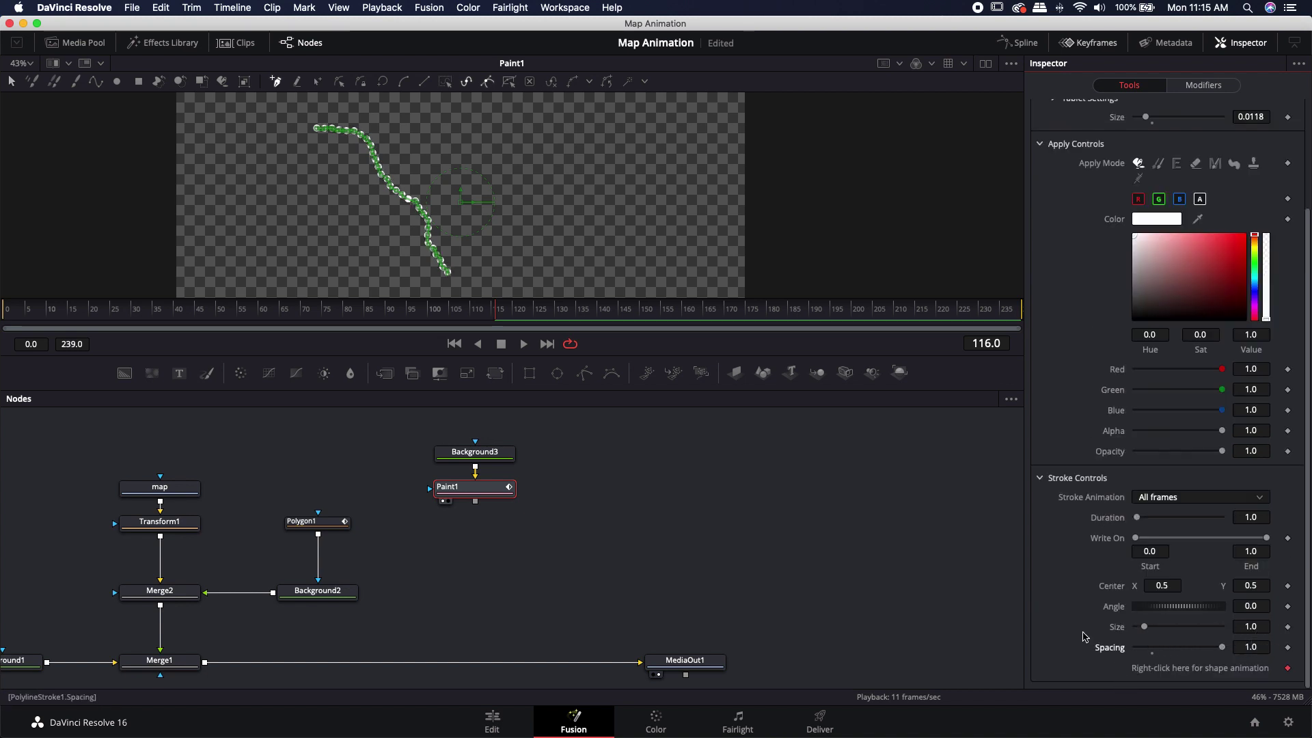
{"action": "left_click", "coordinate": [837, 604]}
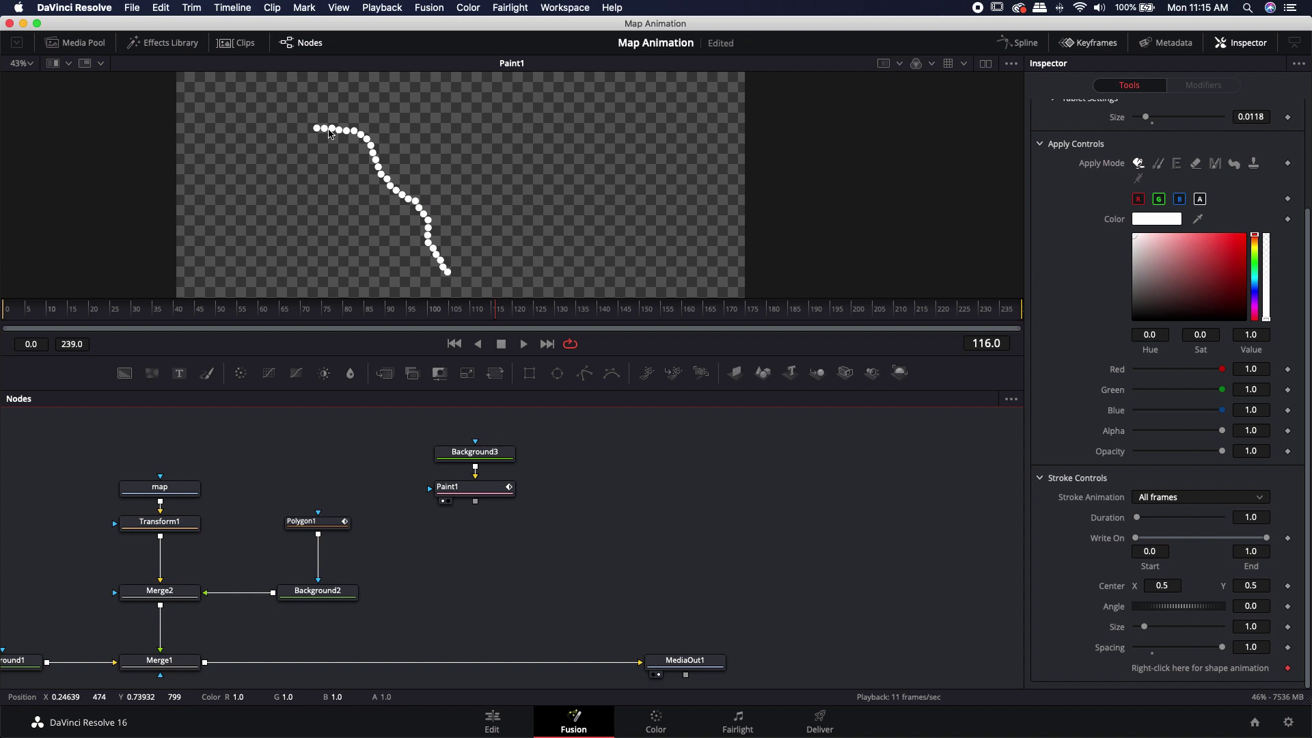
{"action": "left_click", "coordinate": [1262, 646]}
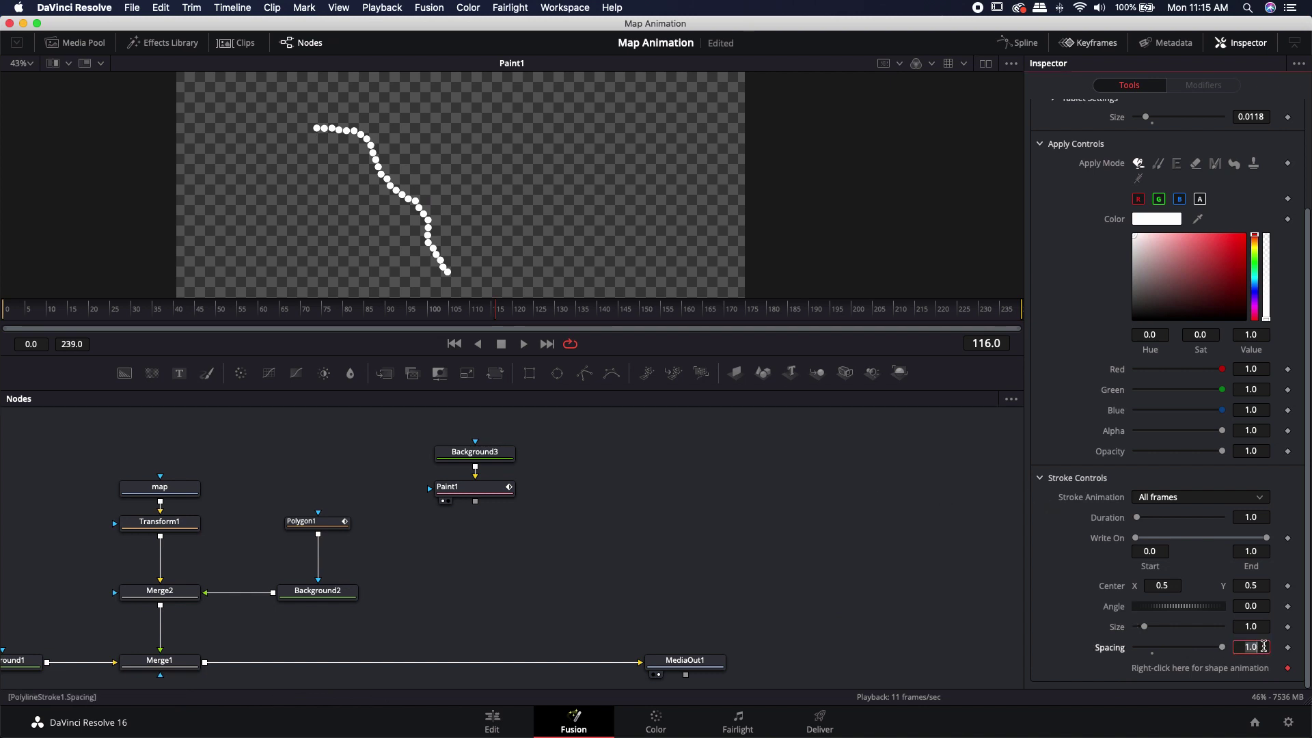
{"action": "left_click", "coordinate": [933, 551]}
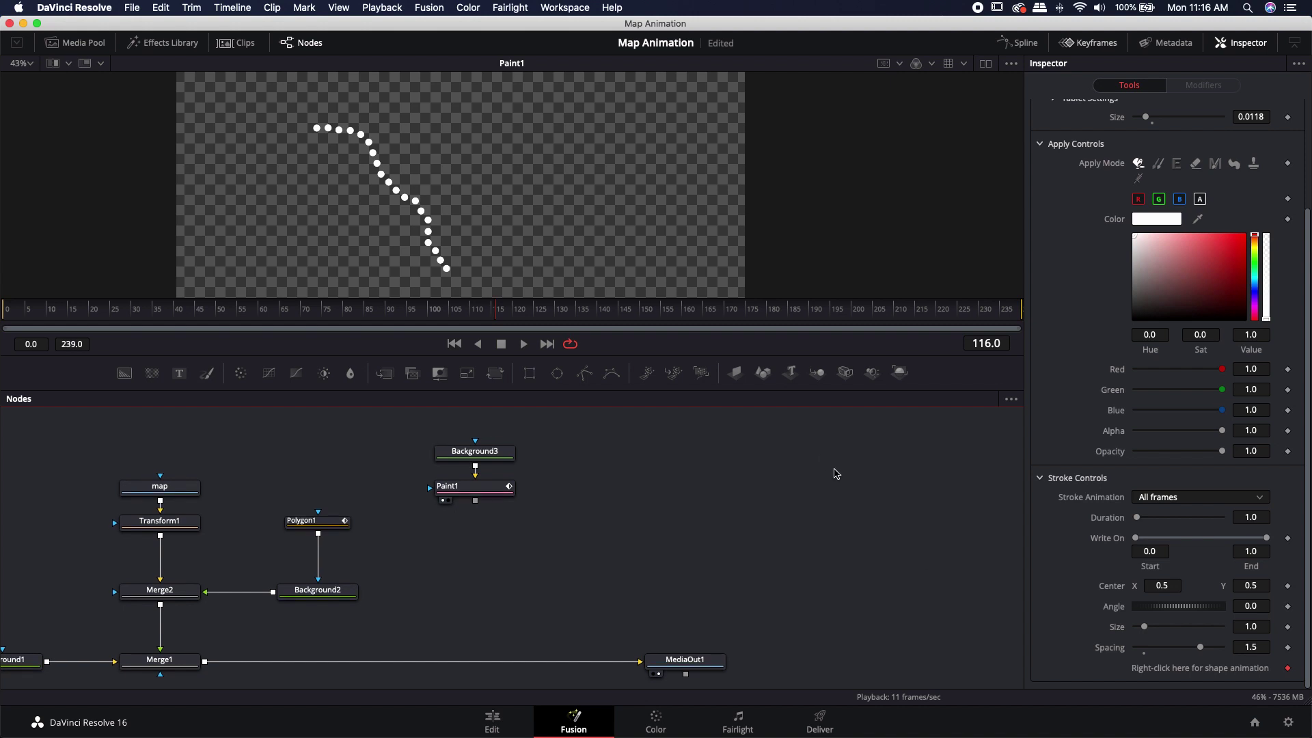
Show MediaOut1 again, detach Polygon1 from Background2 and move it aside, and delete Background2
{"action": "key", "text": "1"}
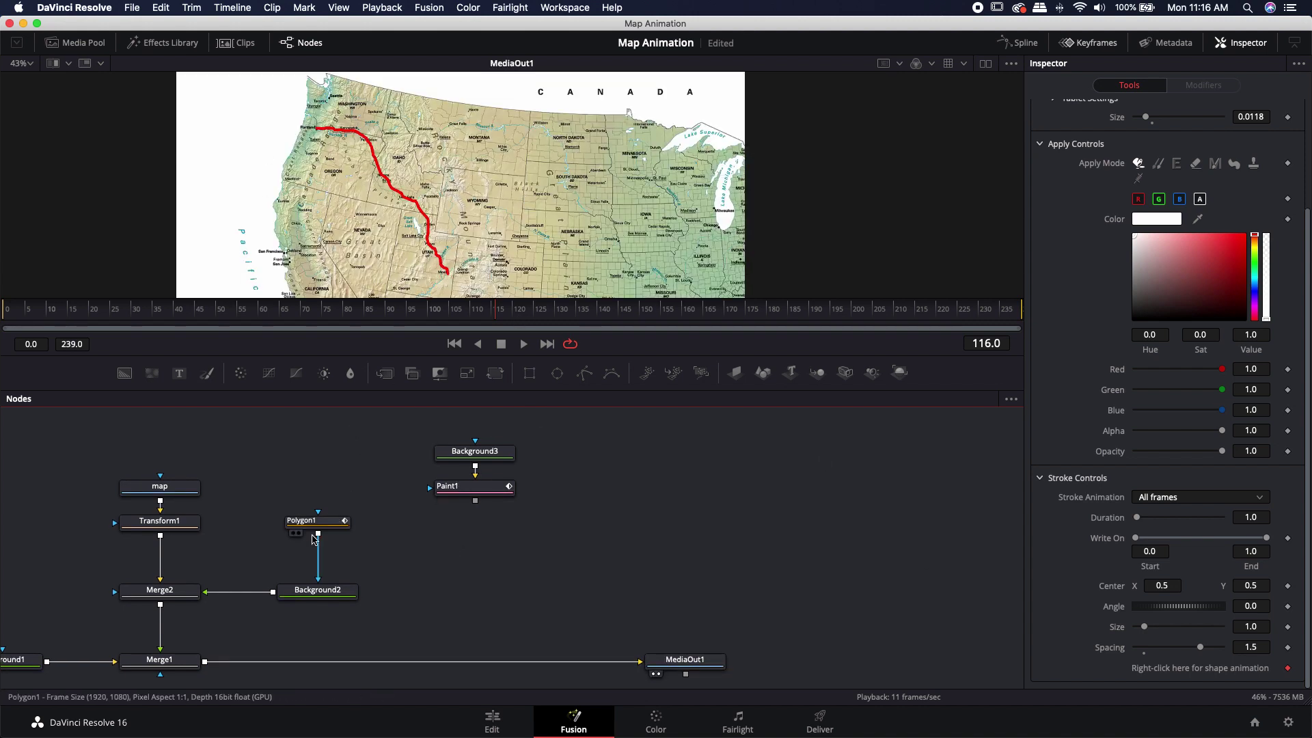
{"action": "left_click_drag", "start_coordinate": [308, 528], "coordinate": [495, 595]}
{"action": "left_click_drag", "start_coordinate": [362, 591], "coordinate": [430, 570]}
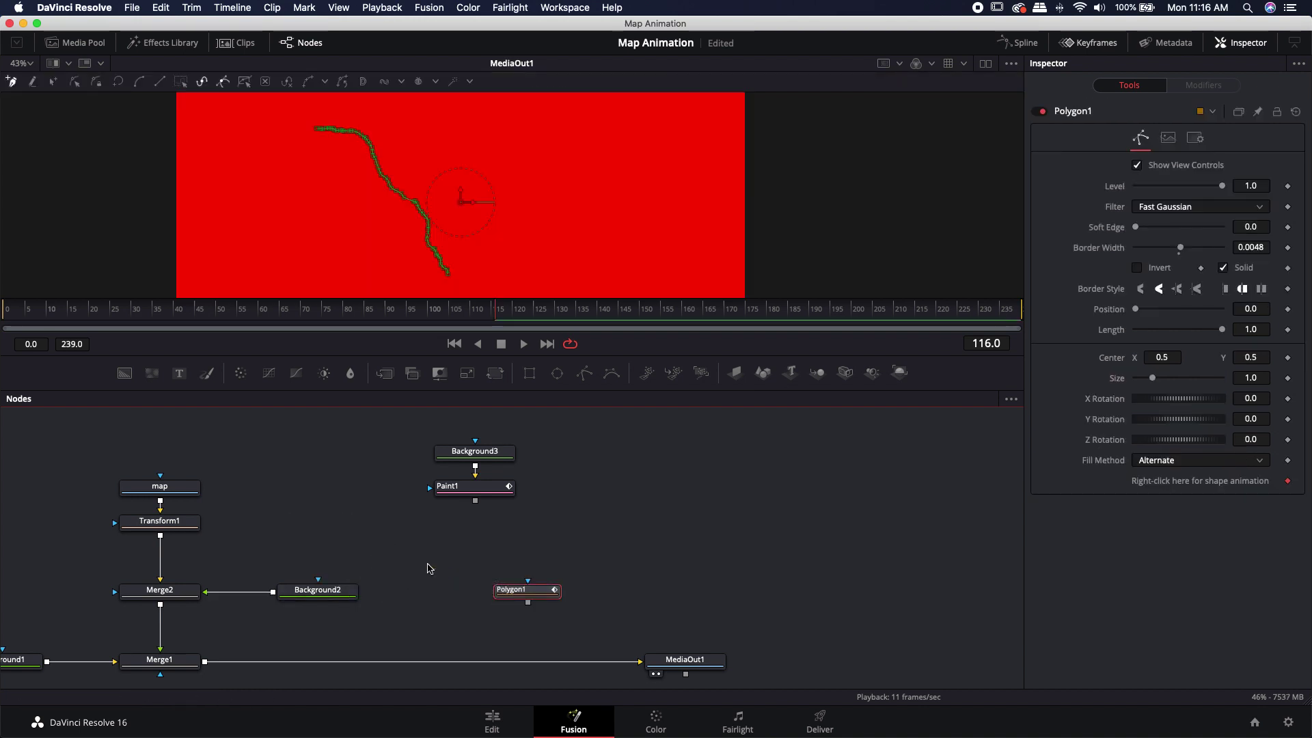
{"action": "left_click", "coordinate": [339, 597]}
{"action": "key", "text": "Delete"}
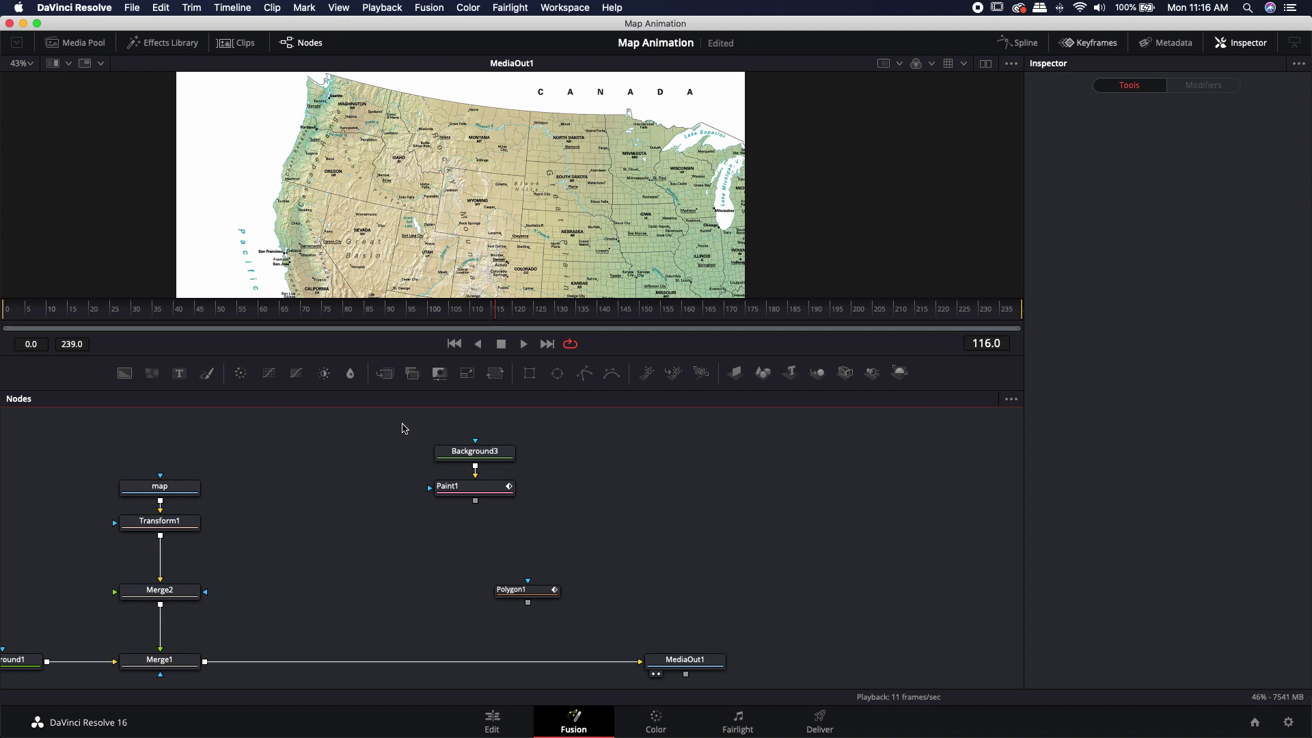
Connect Paint1 to the foreground of Merge2 and line up Background3 and Paint1 beside the map branch
{"action": "left_click_drag", "start_coordinate": [404, 428], "coordinate": [537, 541]}
{"action": "mouse_move", "coordinate": [514, 493]}
{"action": "left_mouse_down"}
{"action": "mouse_move", "coordinate": [356, 562]}
{"action": "mouse_move", "coordinate": [189, 594]}
{"action": "left_mouse_up"}
{"action": "left_click", "coordinate": [356, 561]}
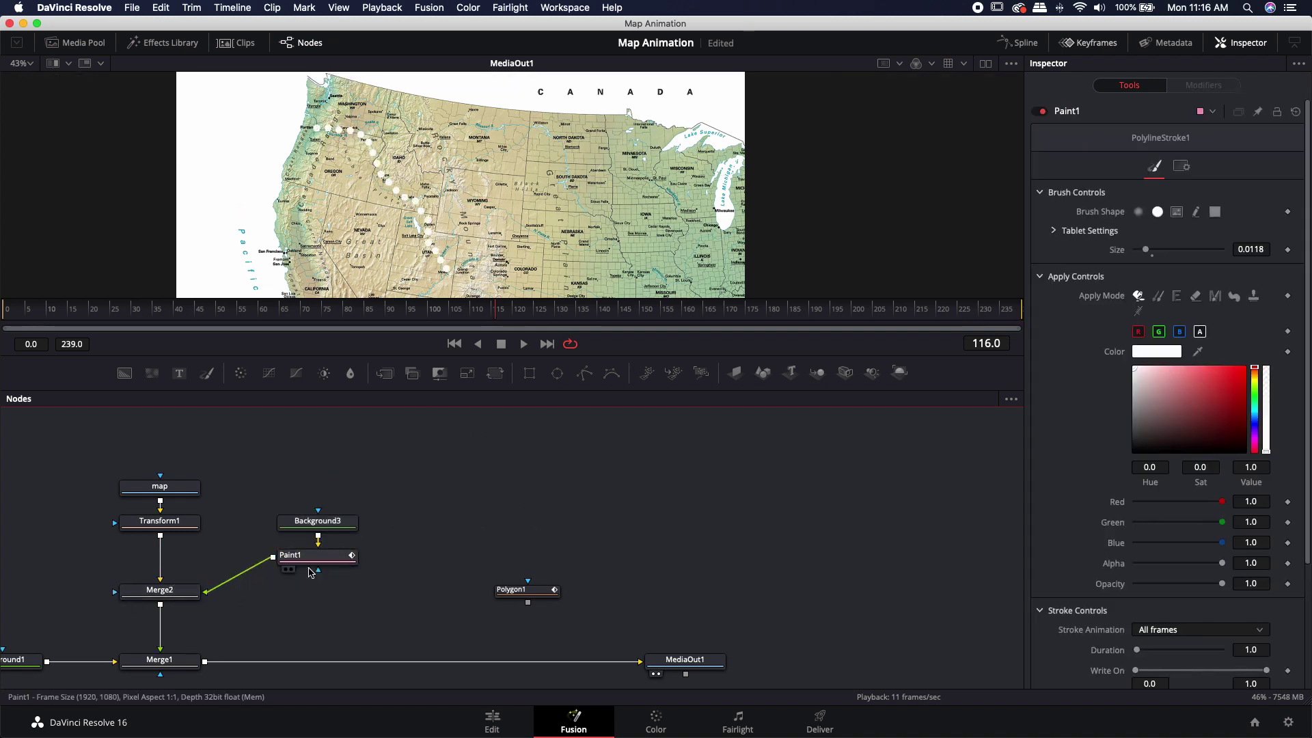
{"action": "left_click_drag", "start_coordinate": [304, 555], "coordinate": [304, 590]}
{"action": "left_click", "coordinate": [410, 497]}
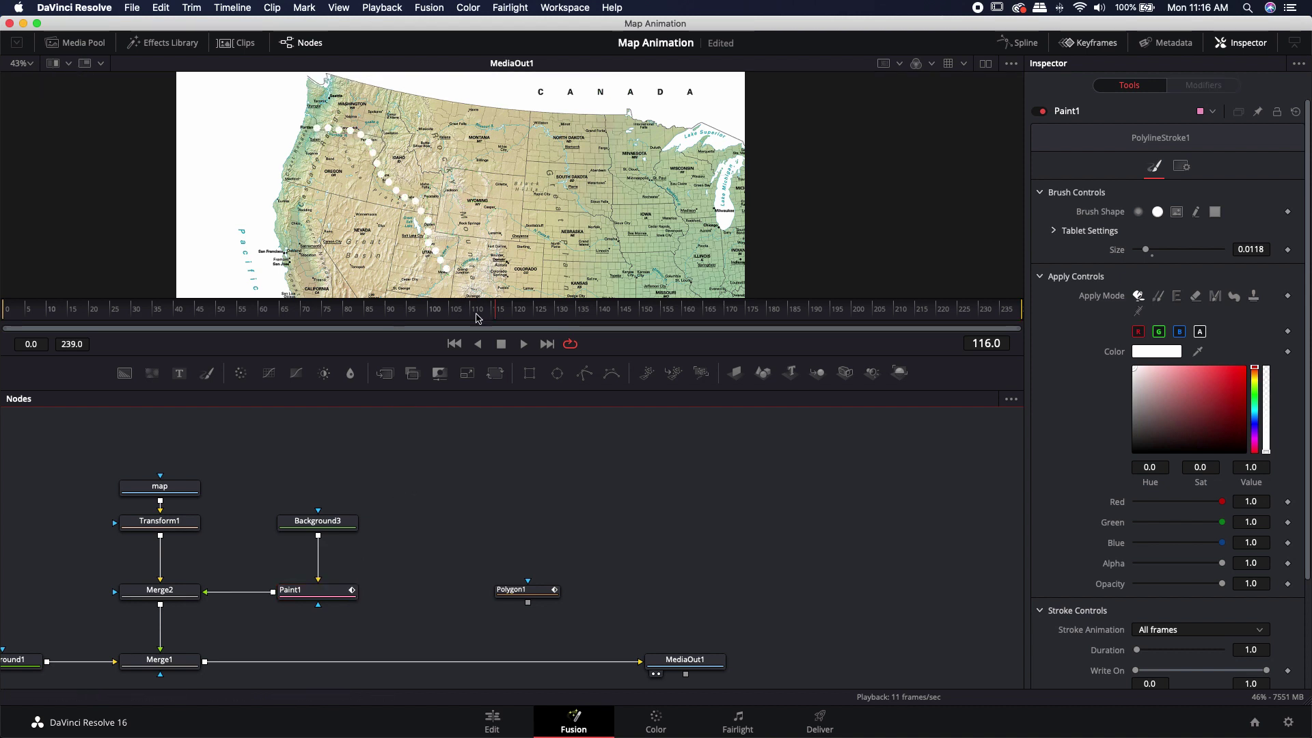
Set the Paint1 stroke color to pure red and connect Polygon1 to Paint1 as its effect mask
{"action": "left_click", "coordinate": [330, 592]}
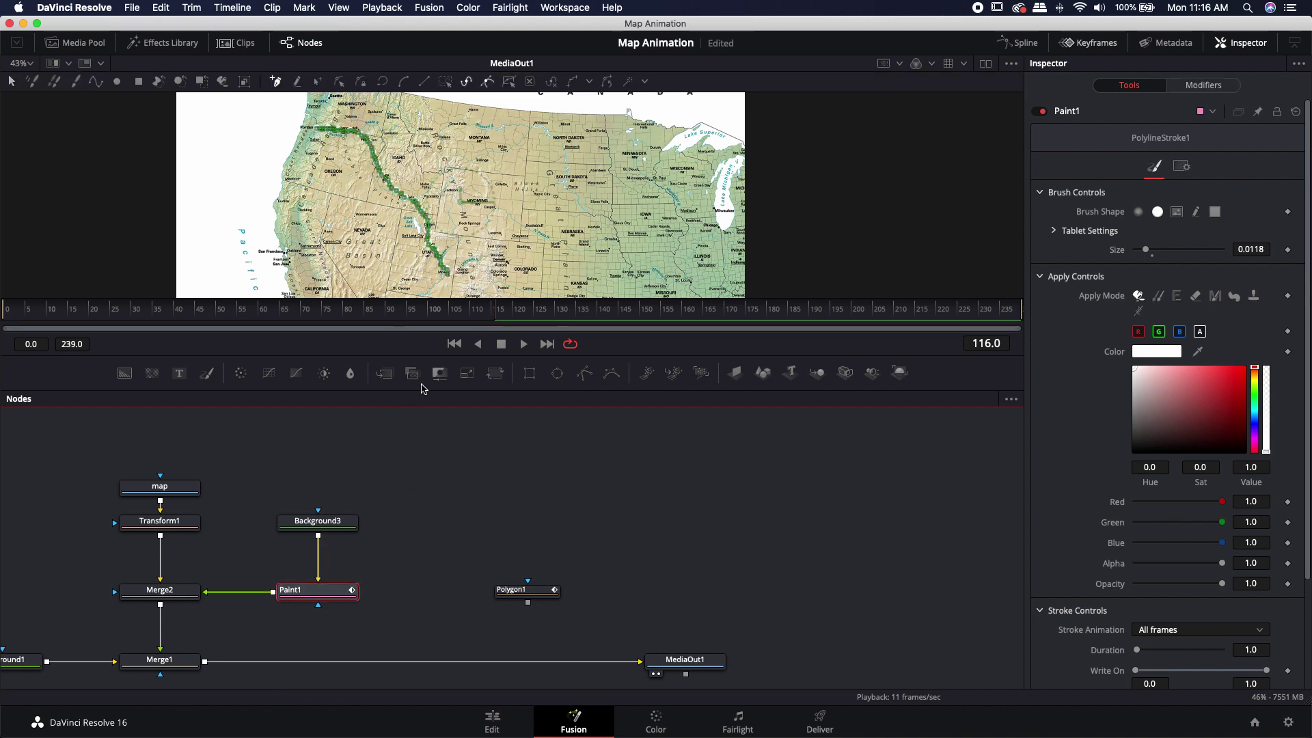
{"action": "left_click_drag", "start_coordinate": [1202, 396], "coordinate": [1245, 366]}
{"action": "left_click", "coordinate": [577, 501]}
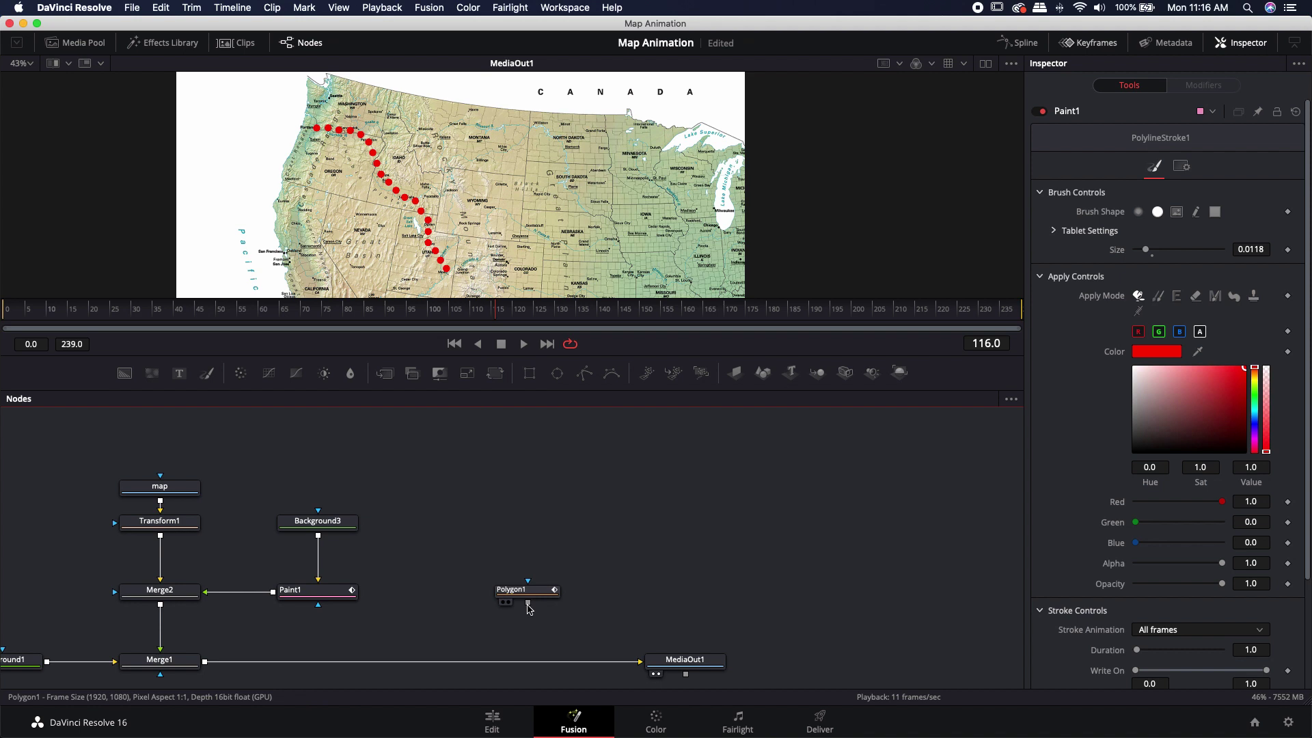
{"action": "left_click_drag", "start_coordinate": [528, 603], "coordinate": [337, 597]}
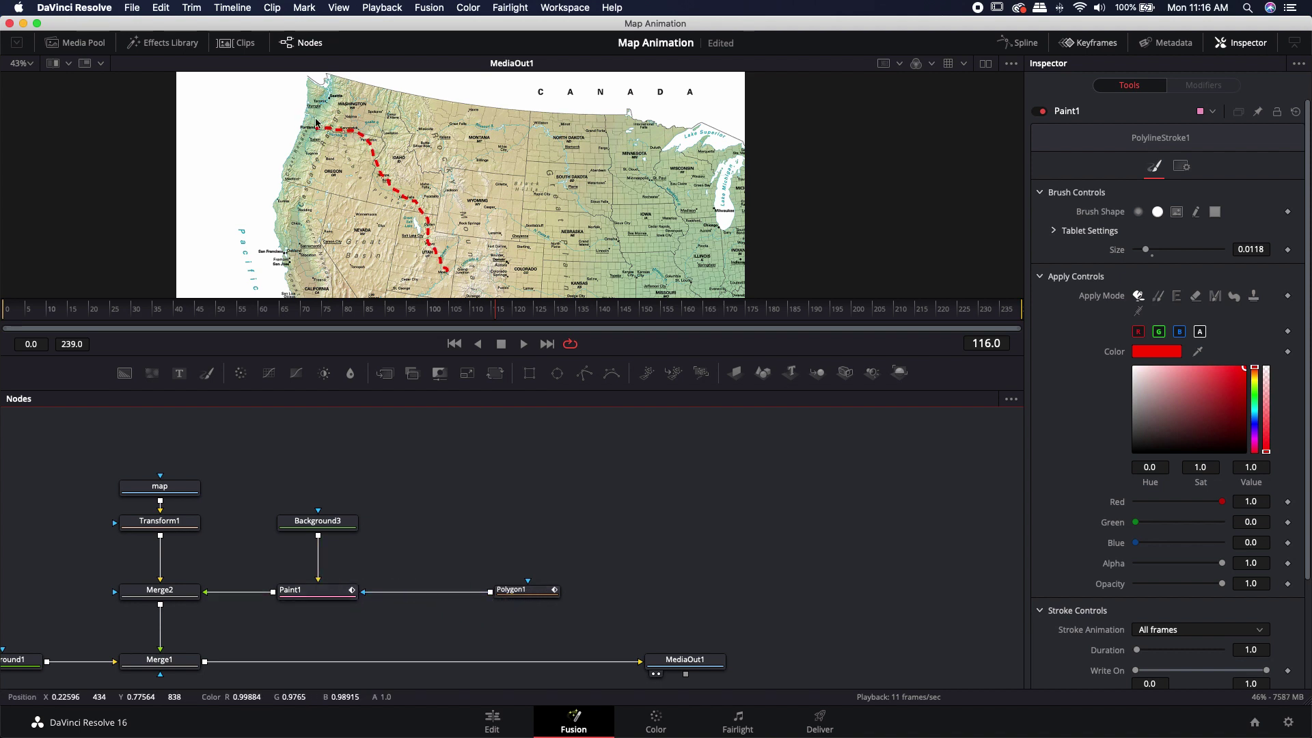
Move Polygon1 next to Paint1 and set its Border Width to 0.0032 to thin the route's dashes
{"action": "left_click_drag", "start_coordinate": [512, 592], "coordinate": [407, 592]}
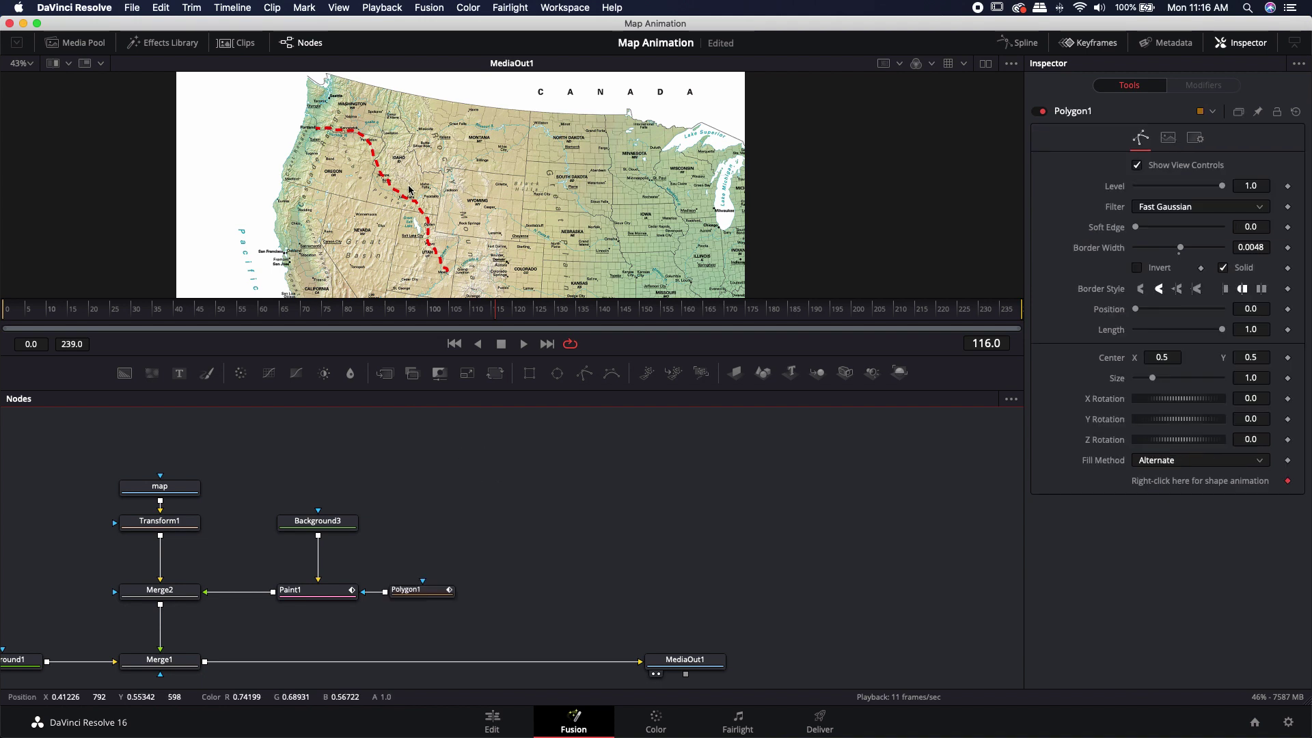
{"action": "scroll", "coordinate": [381, 150], "scroll_direction": "up", "scroll_amount": 4}
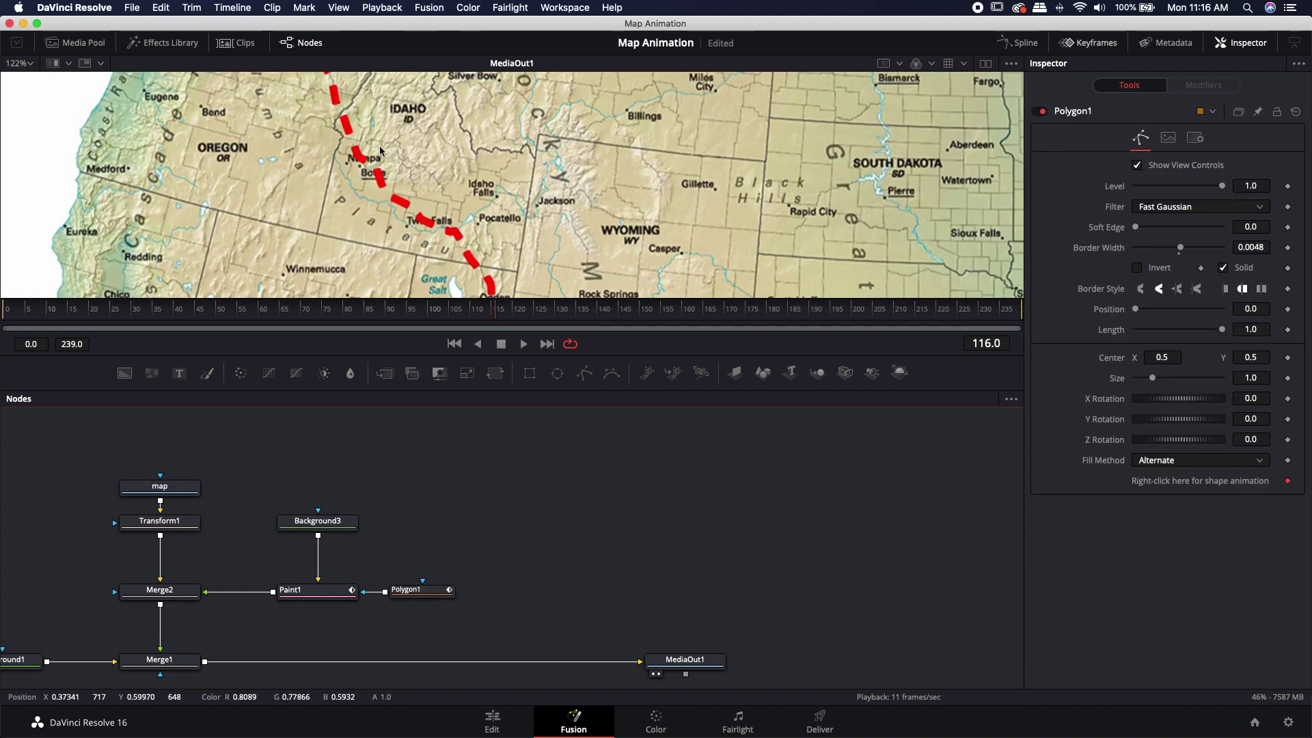
{"action": "left_click", "coordinate": [418, 590]}
{"action": "left_click_drag", "start_coordinate": [1183, 252], "coordinate": [1226, 250]}
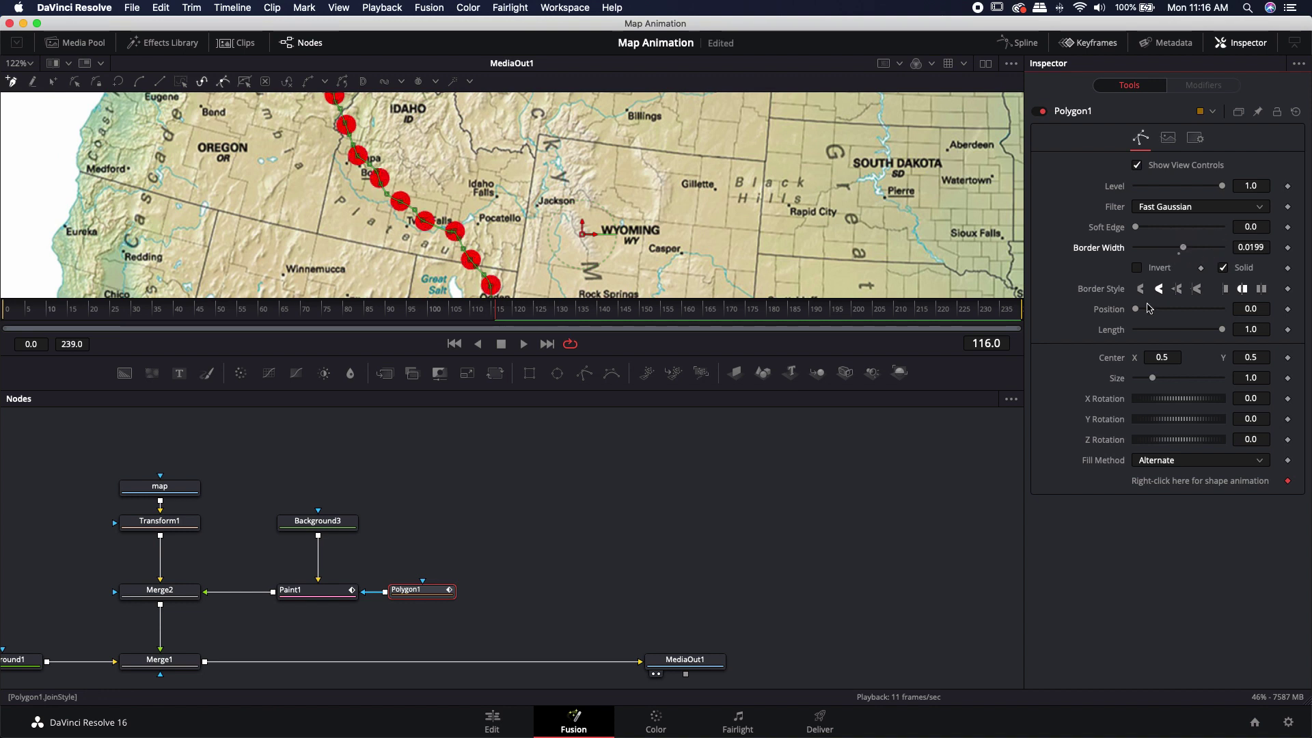
{"action": "scroll", "coordinate": [468, 205], "scroll_direction": "down", "scroll_amount": 3}
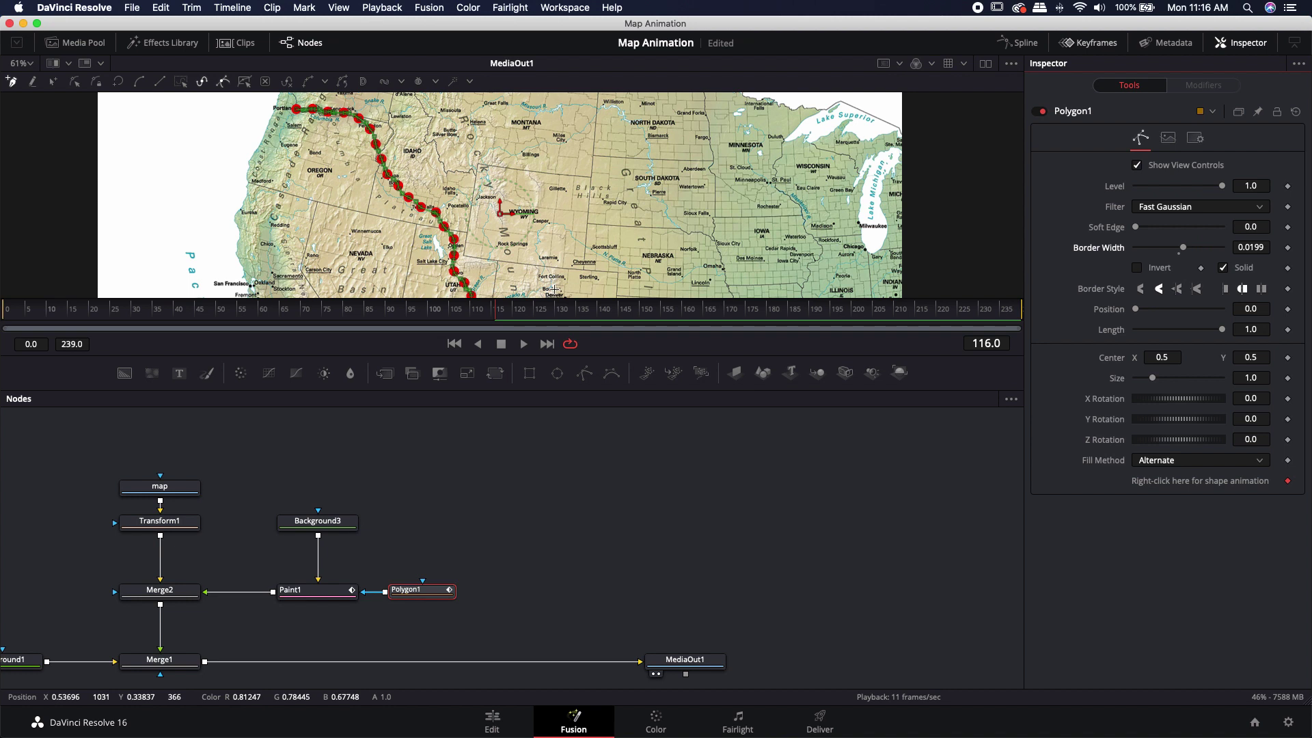
{"action": "left_click_drag", "start_coordinate": [1184, 251], "coordinate": [1149, 254]}
{"action": "left_click", "coordinate": [526, 468]}
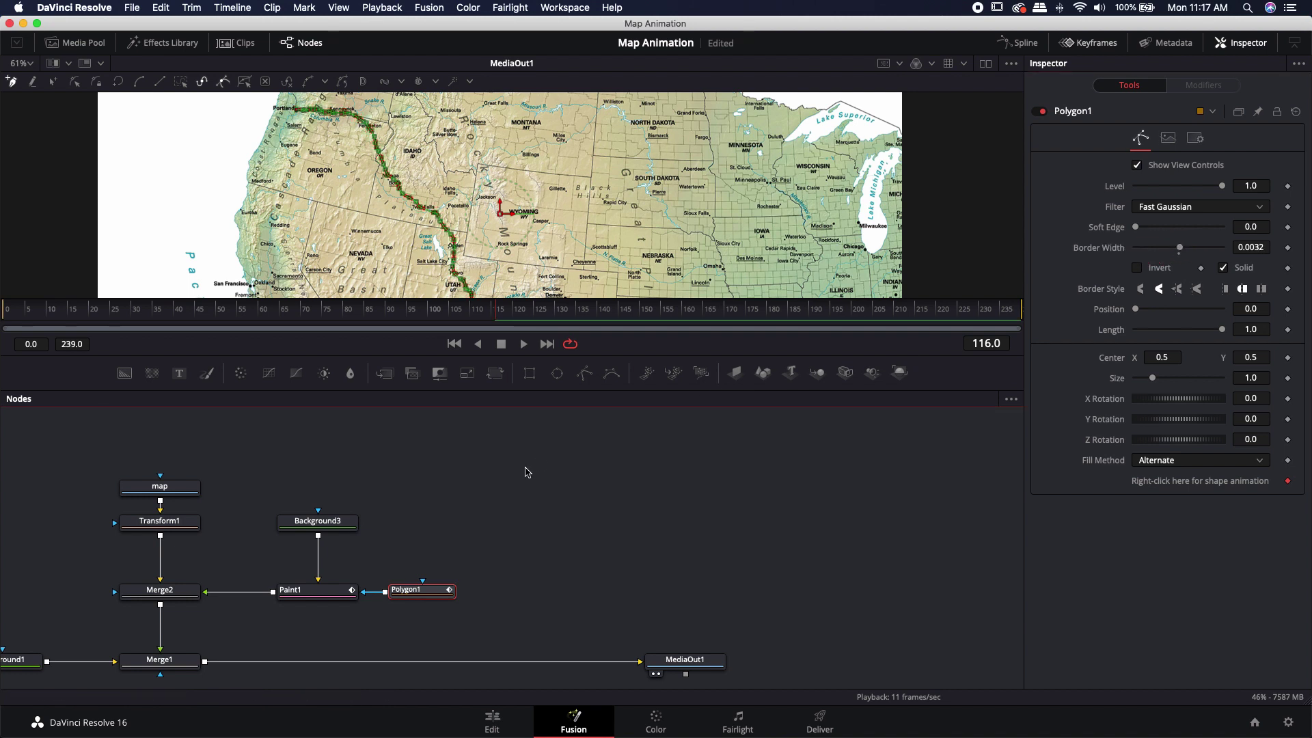
{"action": "scroll", "coordinate": [477, 235], "scroll_direction": "down", "scroll_amount": 2}
{"action": "scroll", "coordinate": [477, 235], "scroll_direction": "right", "scroll_amount": 2}
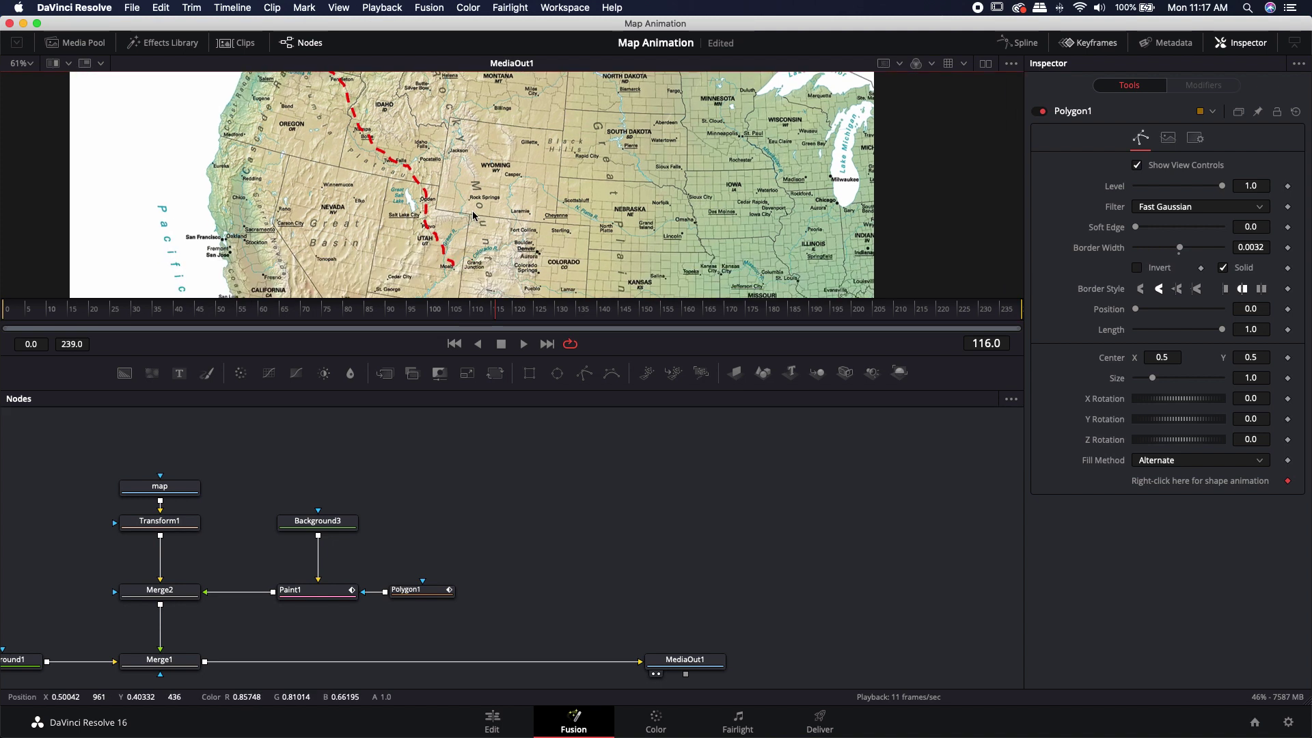
{"action": "scroll", "coordinate": [477, 234], "scroll_direction": "down", "scroll_amount": 2}
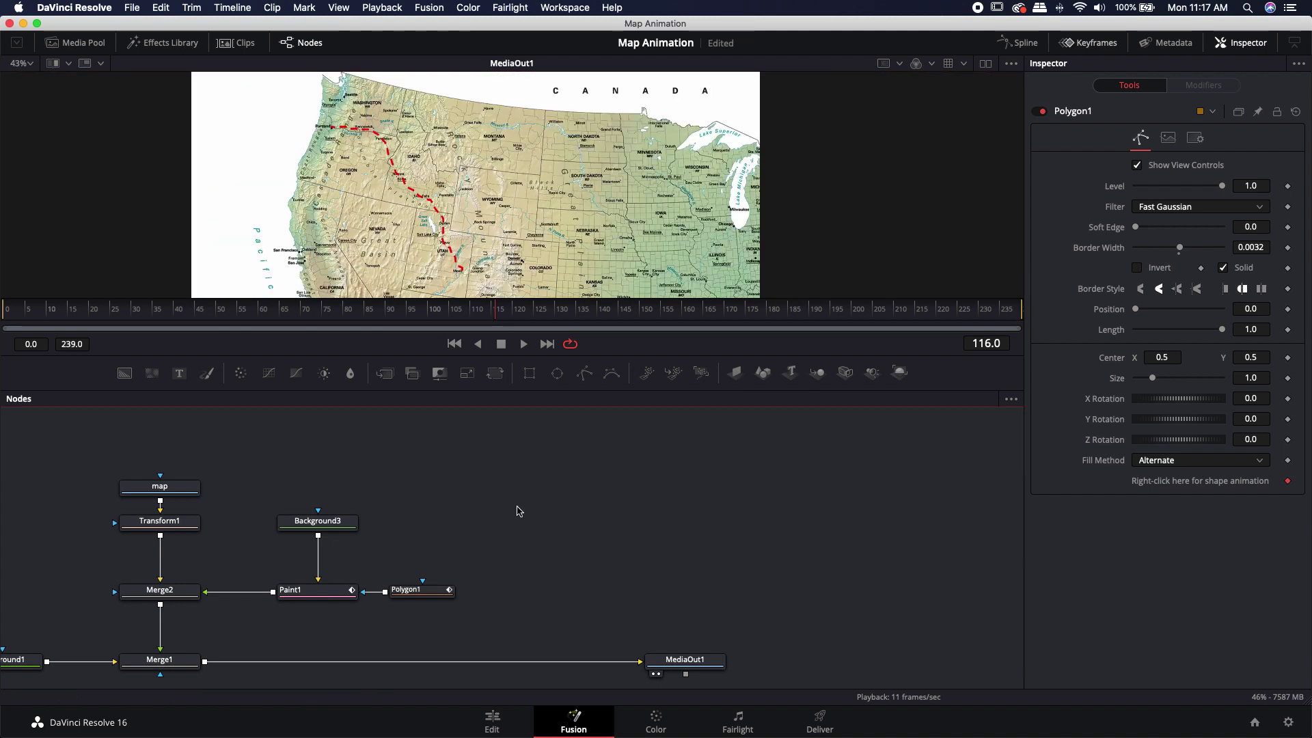
Keyframe Paint1's Write On at frame 210 with End at 1.0 and at frame 30 with End at 0.0, and preview the animation
{"action": "left_click", "coordinate": [315, 590]}
{"action": "left_click_drag", "start_coordinate": [489, 311], "coordinate": [897, 321]}
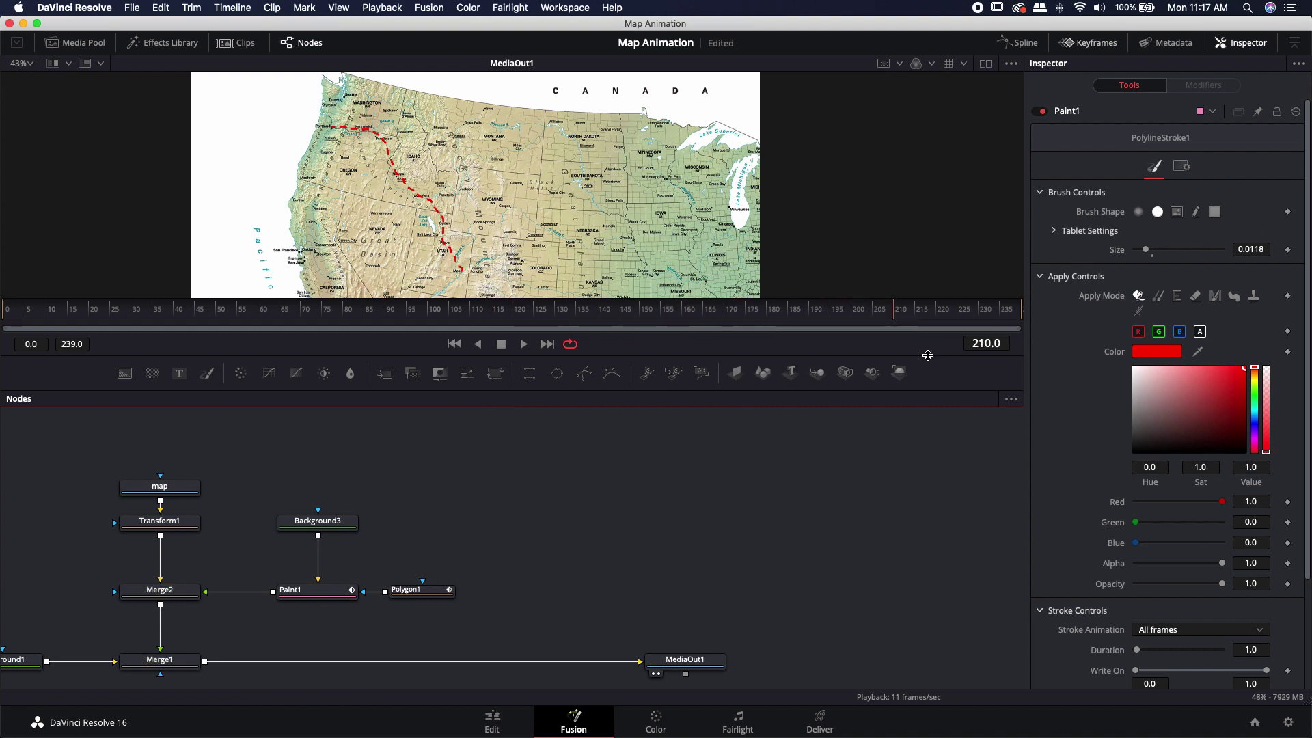
{"action": "scroll", "coordinate": [1069, 370], "scroll_direction": "down", "scroll_amount": 3}
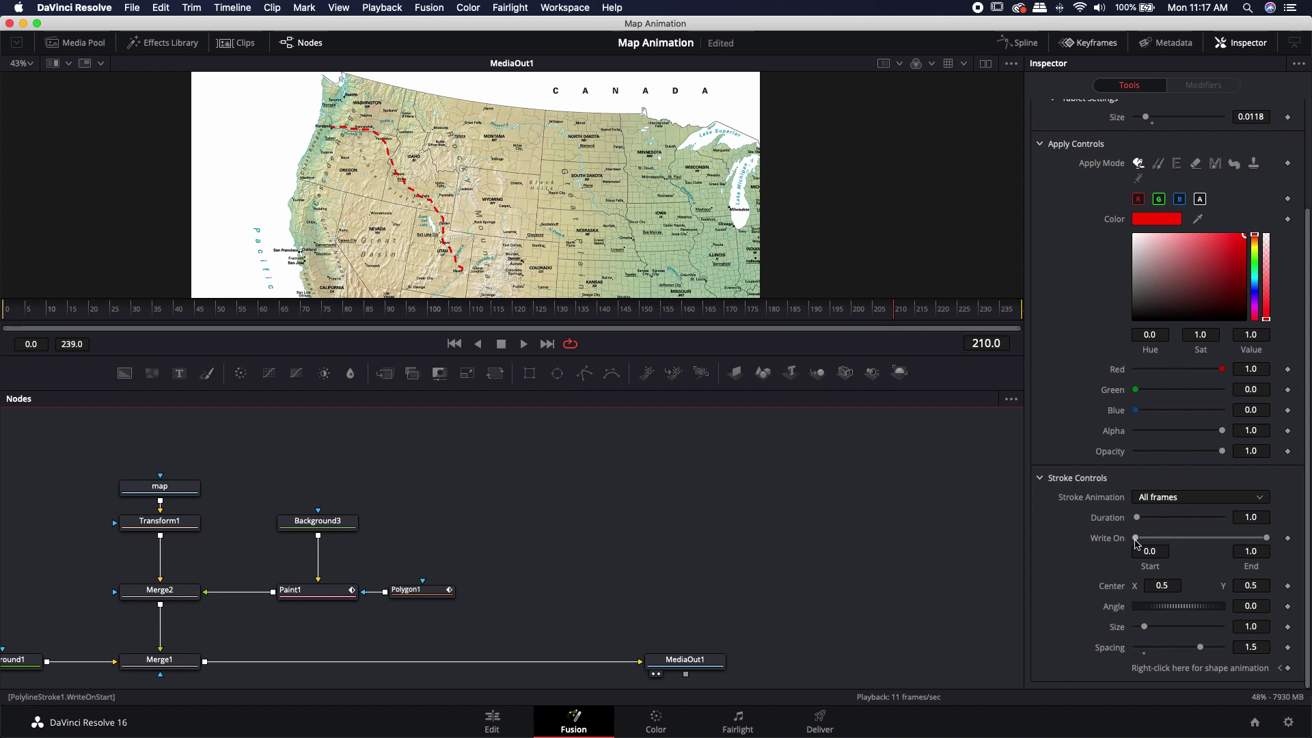
{"action": "left_click", "coordinate": [1287, 539]}
{"action": "left_click_drag", "start_coordinate": [880, 315], "coordinate": [137, 313]}
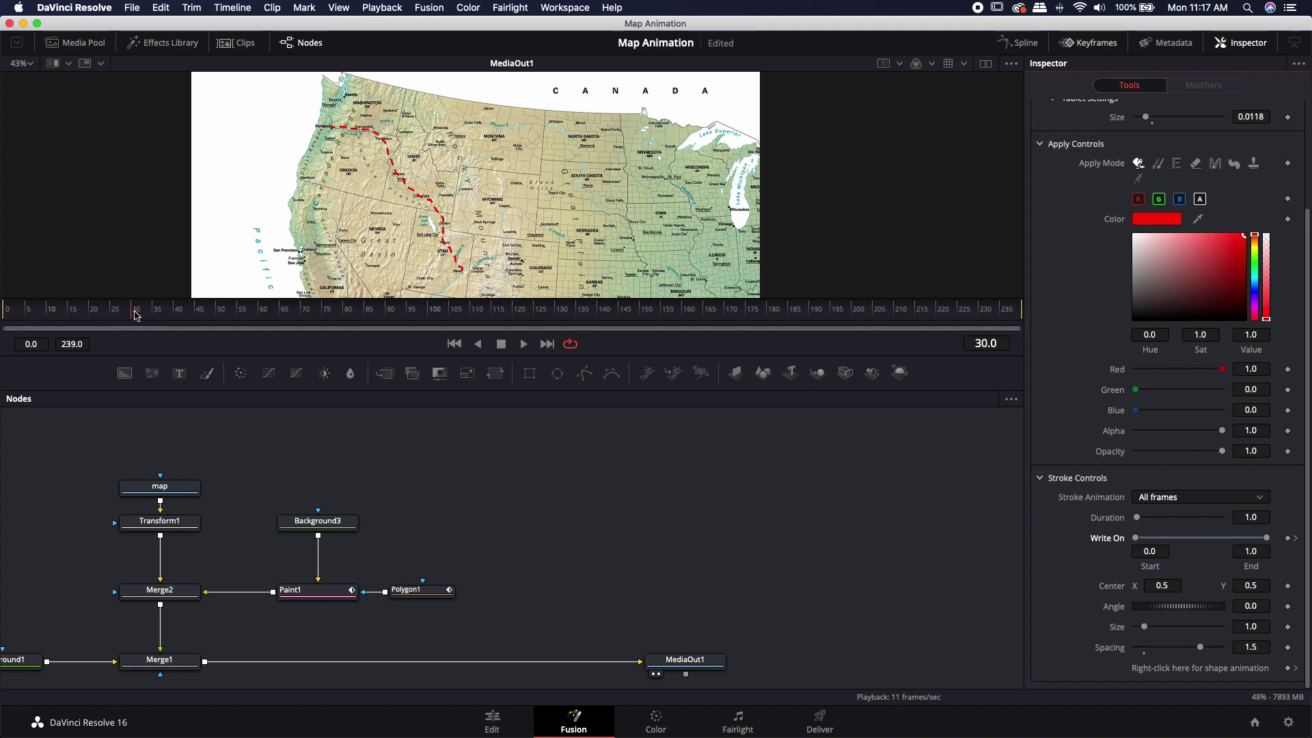
{"action": "left_click_drag", "start_coordinate": [1268, 540], "coordinate": [1135, 540]}
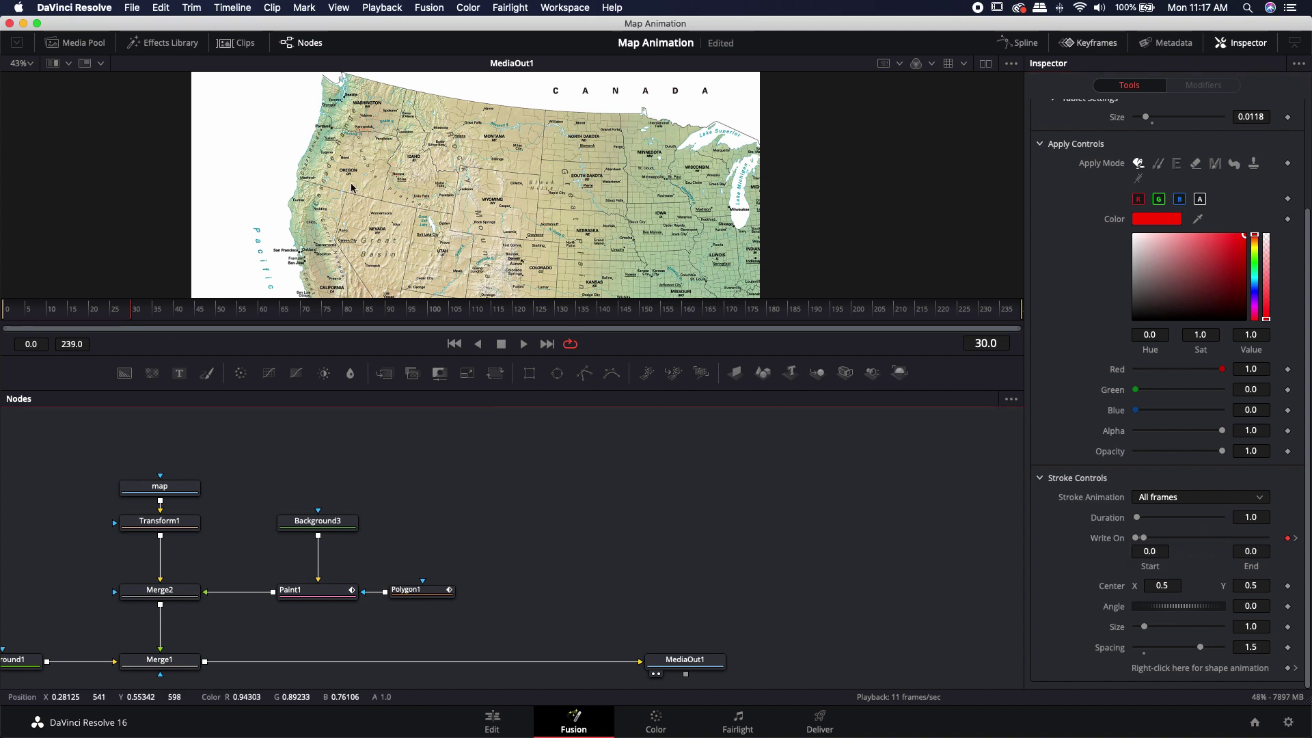
{"action": "key", "text": "space"}
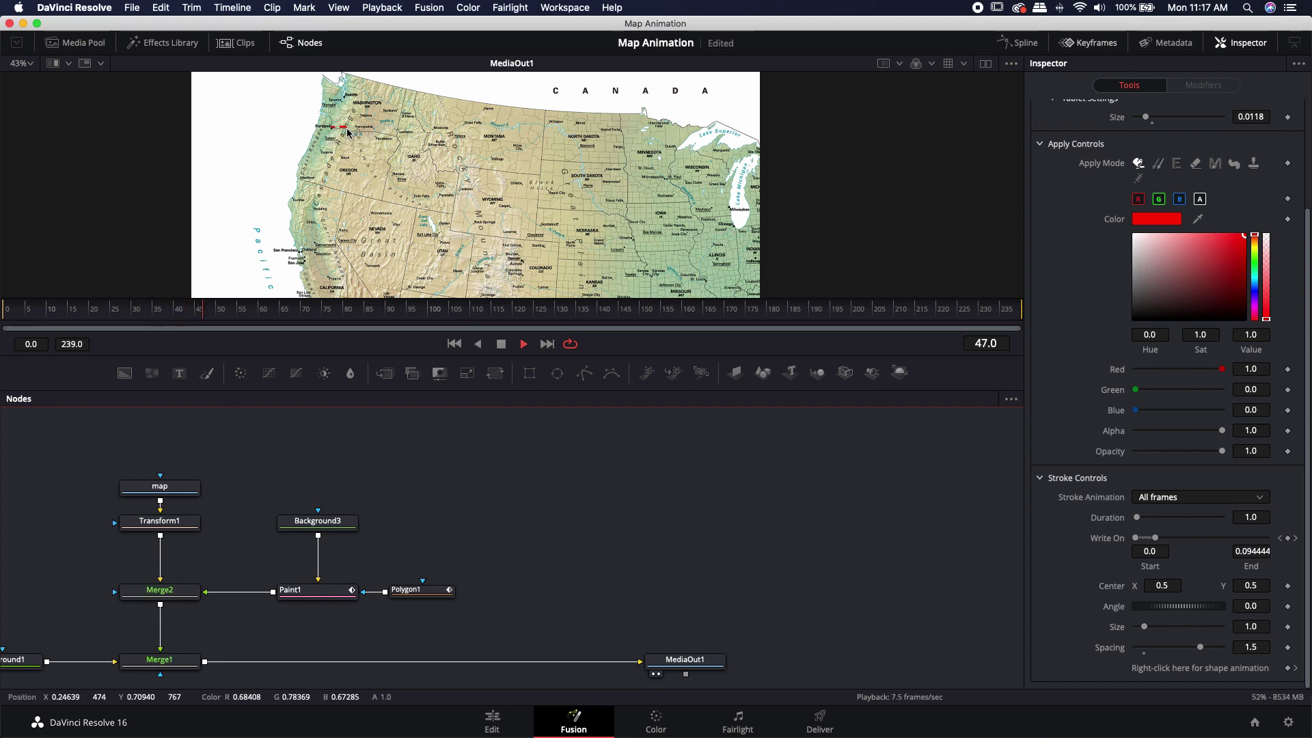
At frame 210, set the Paint1 stroke Spacing to 1.5201 so the last dash reaches Moab
{"action": "left_click_drag", "start_coordinate": [275, 316], "coordinate": [895, 321]}
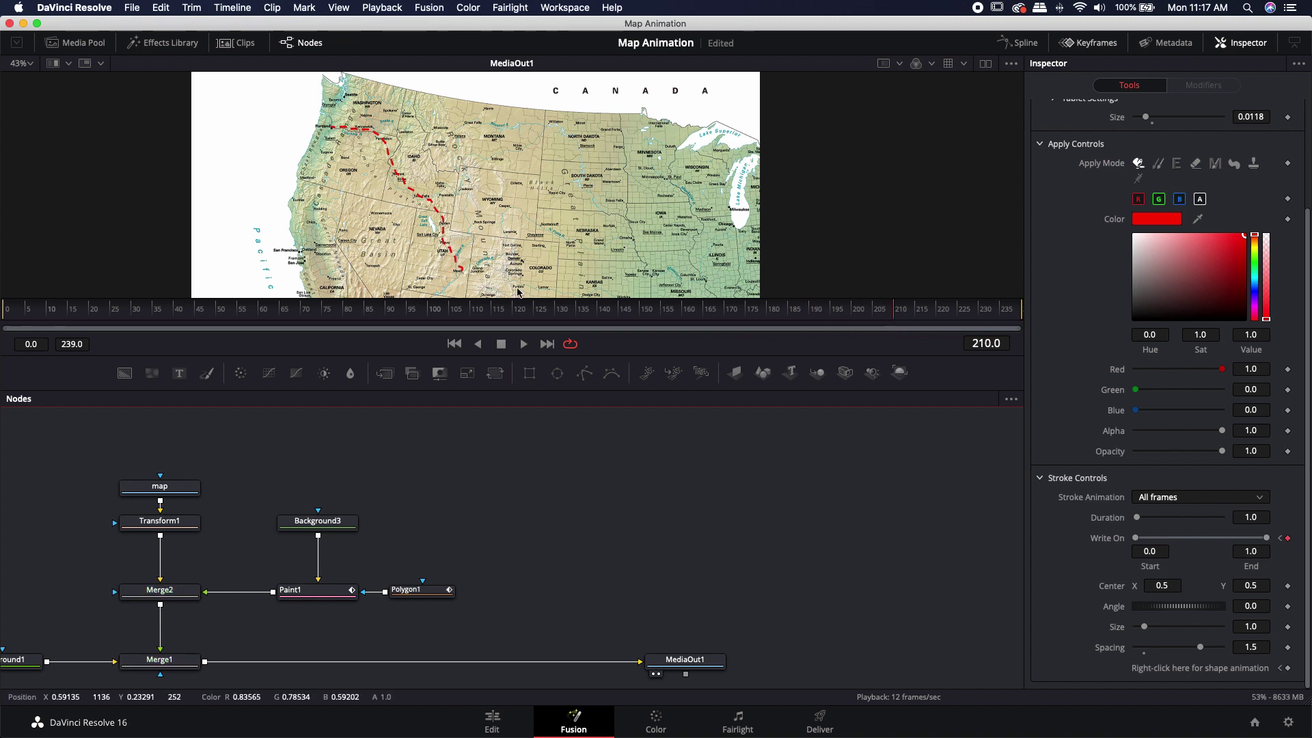
{"action": "scroll", "coordinate": [455, 269], "scroll_direction": "up", "scroll_amount": 5}
{"action": "scroll", "coordinate": [454, 244], "scroll_direction": "up", "scroll_amount": 1}
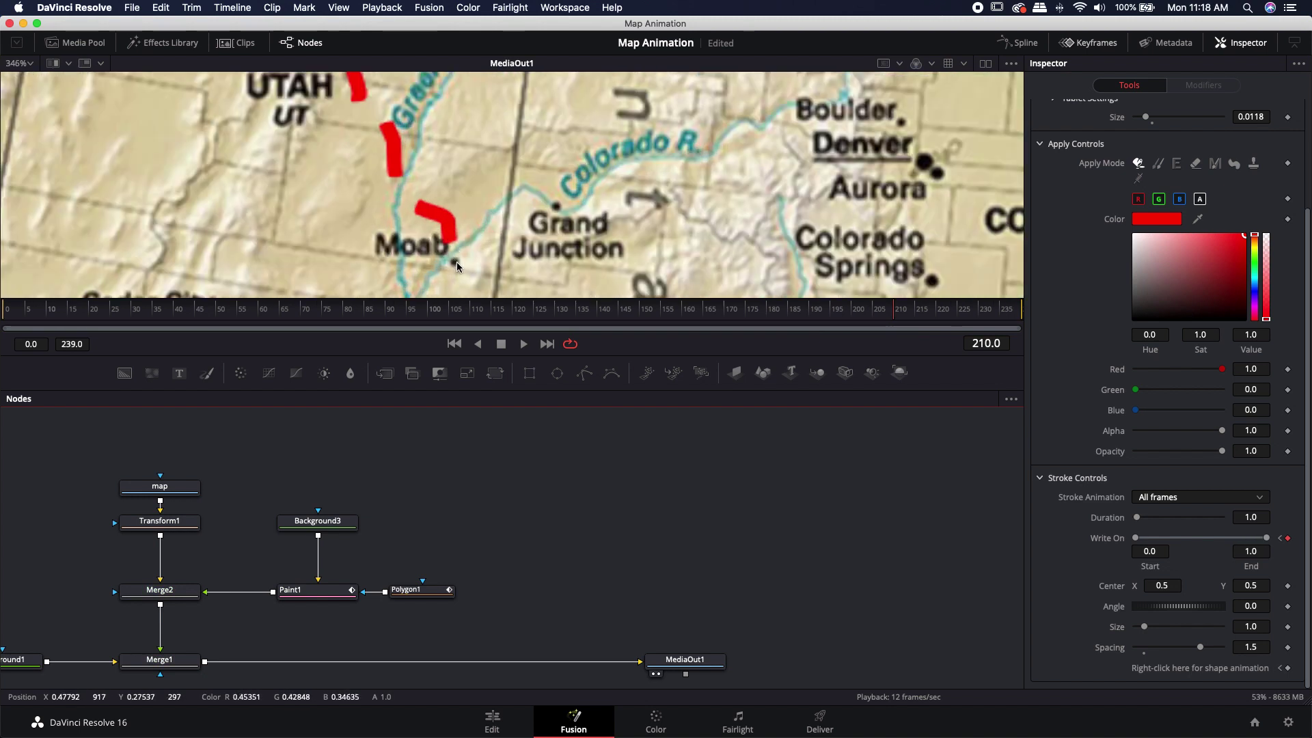
{"action": "scroll", "coordinate": [501, 233], "scroll_direction": "up", "scroll_amount": 1}
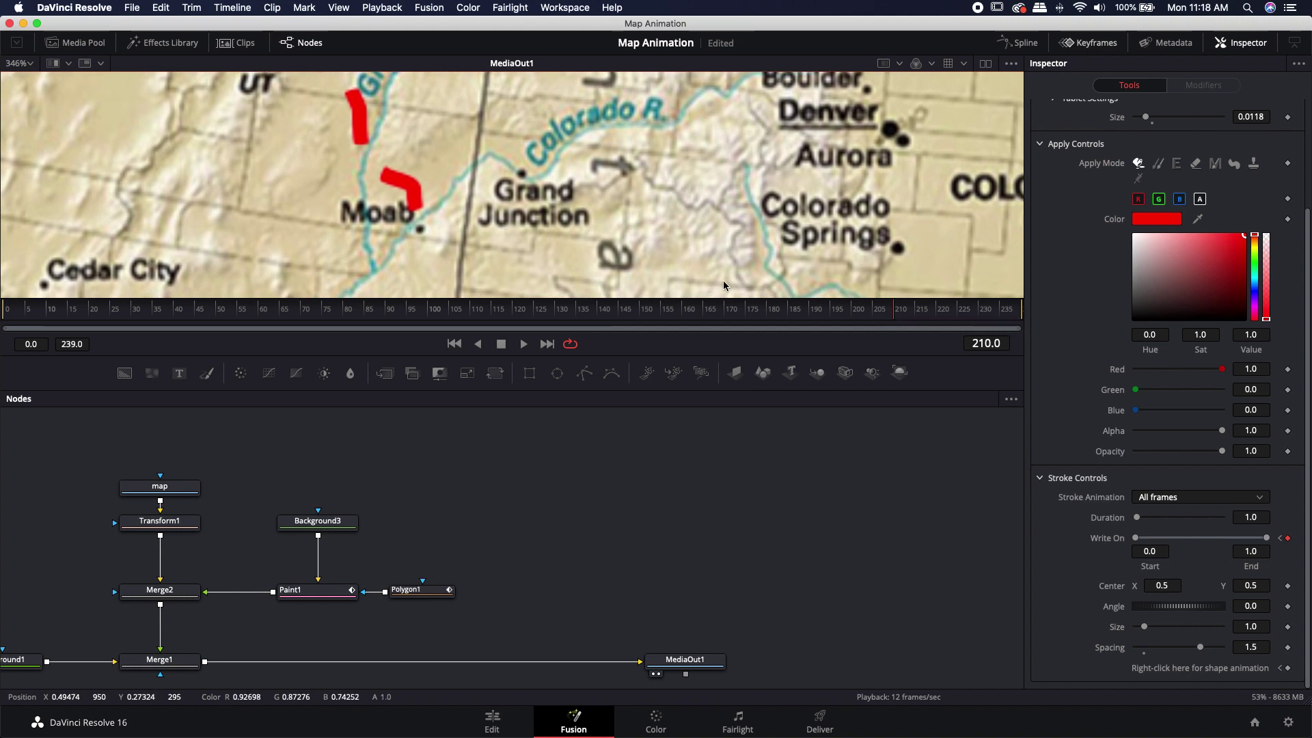
{"action": "left_click", "coordinate": [1200, 649]}
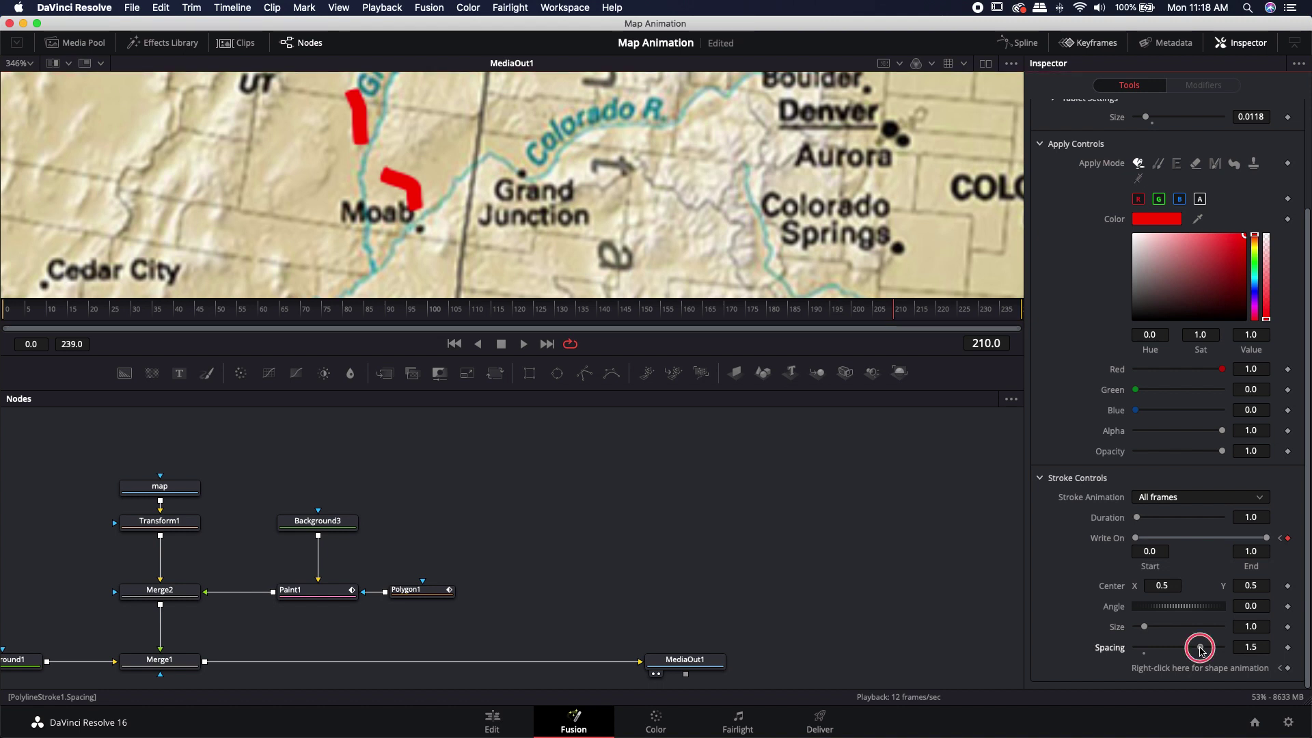
{"action": "left_click_drag", "start_coordinate": [1200, 649], "coordinate": [1208, 650]}
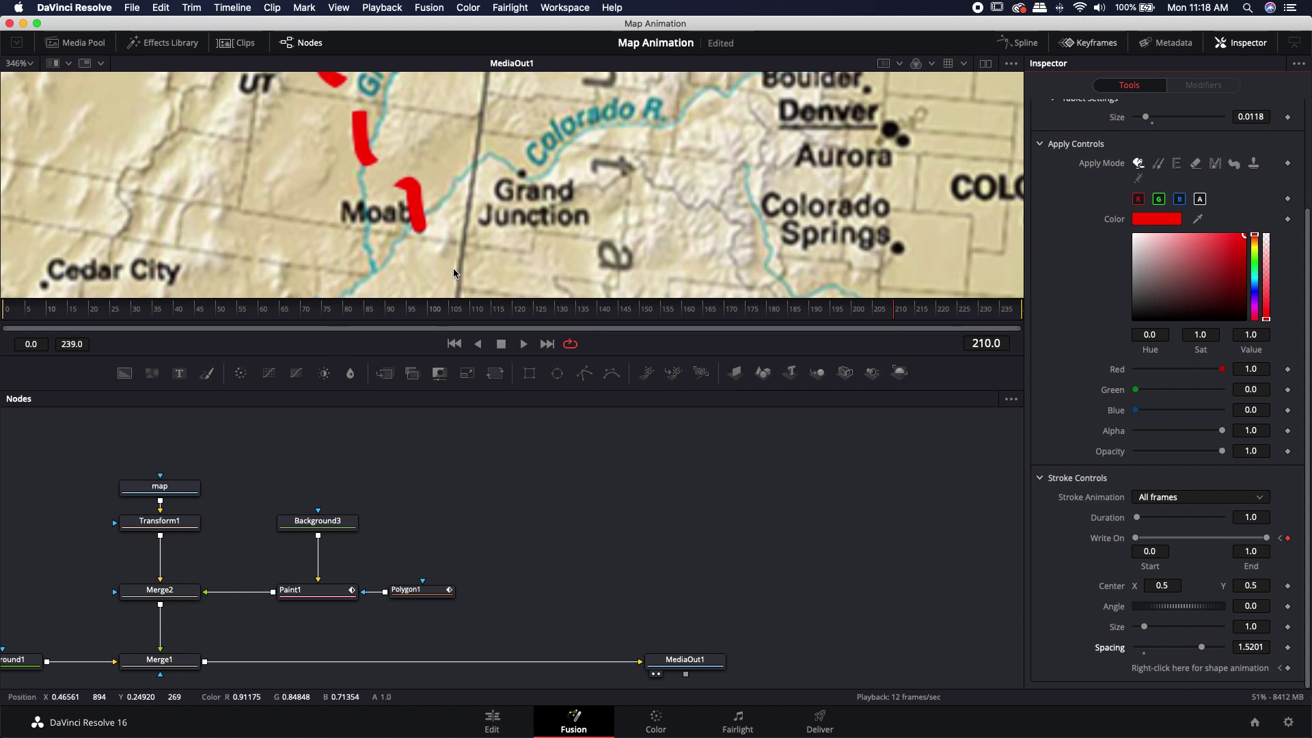
{"action": "scroll", "coordinate": [431, 287], "scroll_direction": "down", "scroll_amount": 10}
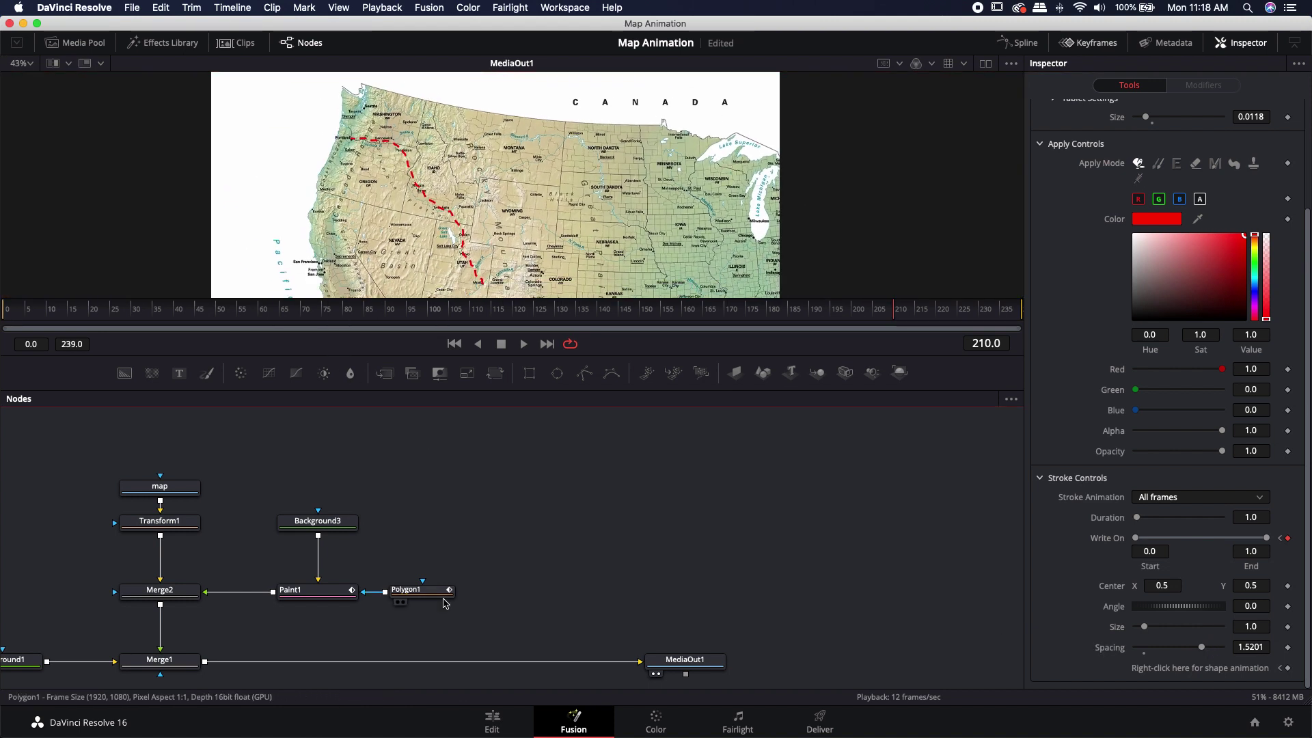
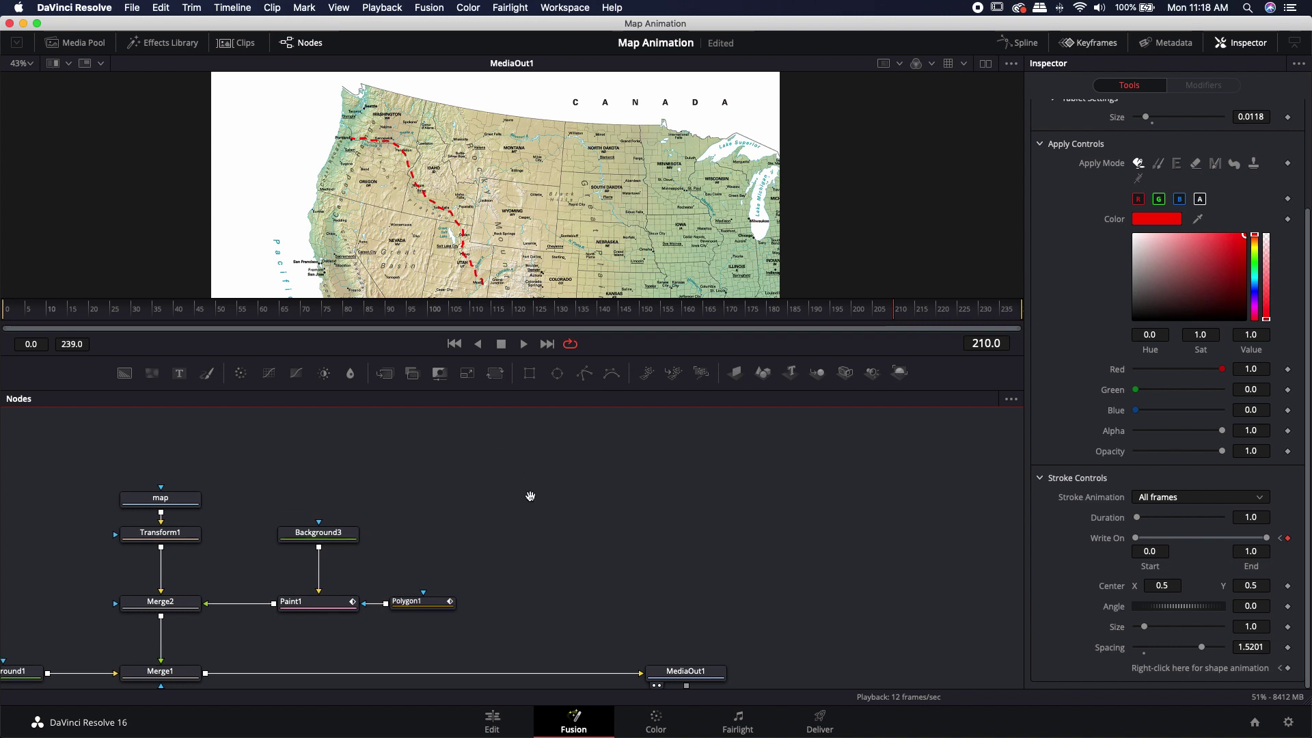
Move the map and route nodes up as a group and insert a Transform node after Merge2
{"action": "left_click_drag", "start_coordinate": [80, 479], "coordinate": [471, 656]}
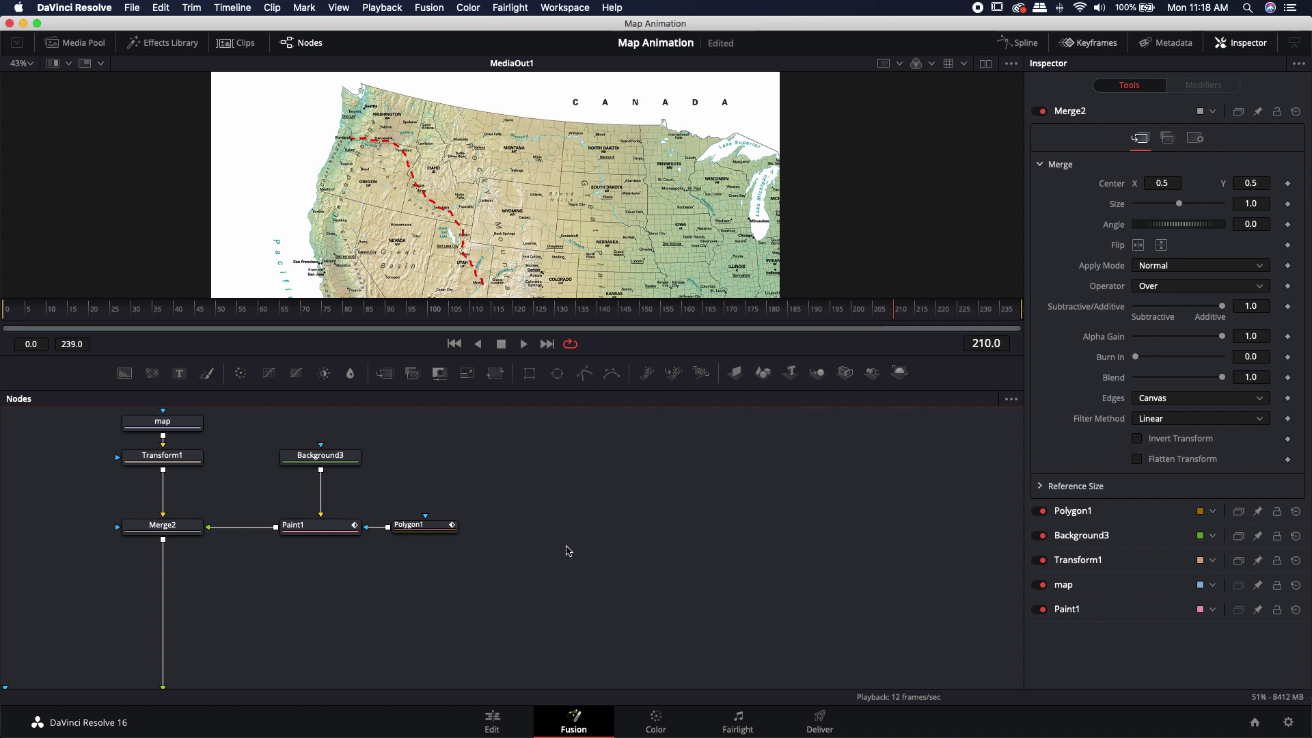
{"action": "left_click_drag", "start_coordinate": [446, 595], "coordinate": [468, 599]}
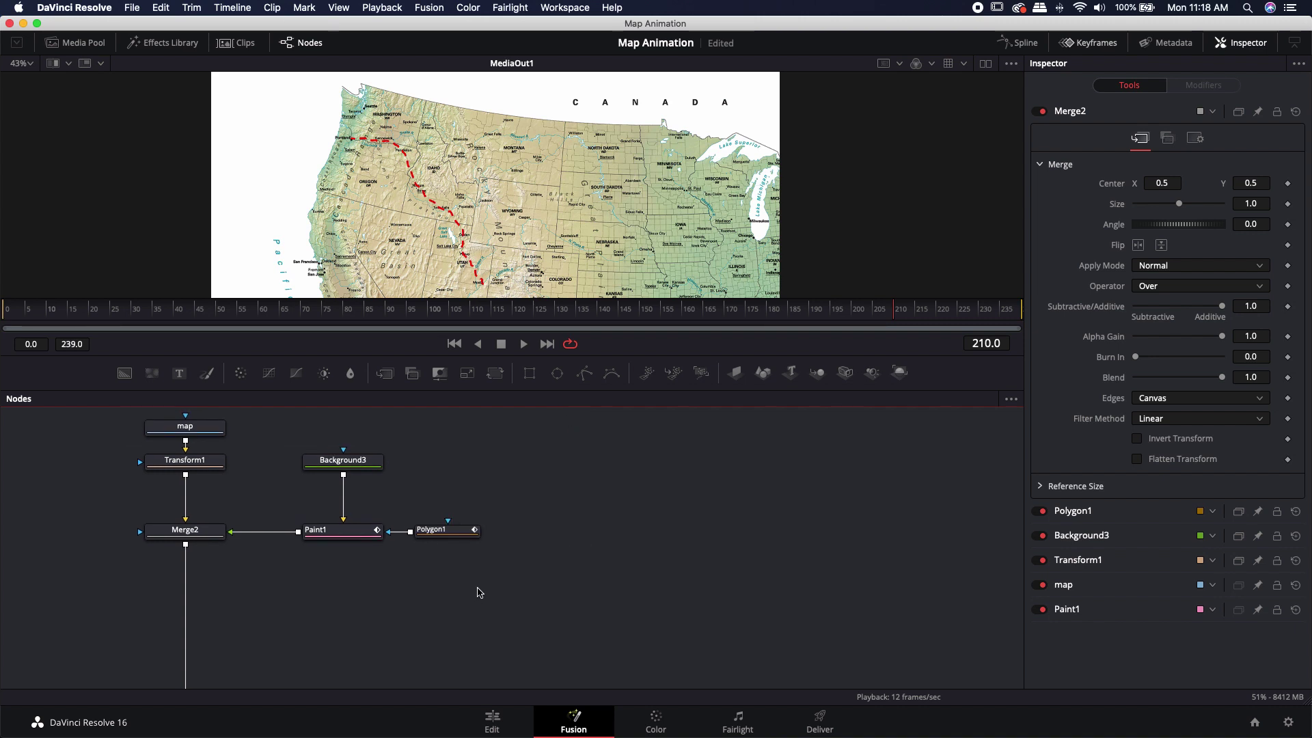
{"action": "left_click", "coordinate": [212, 534]}
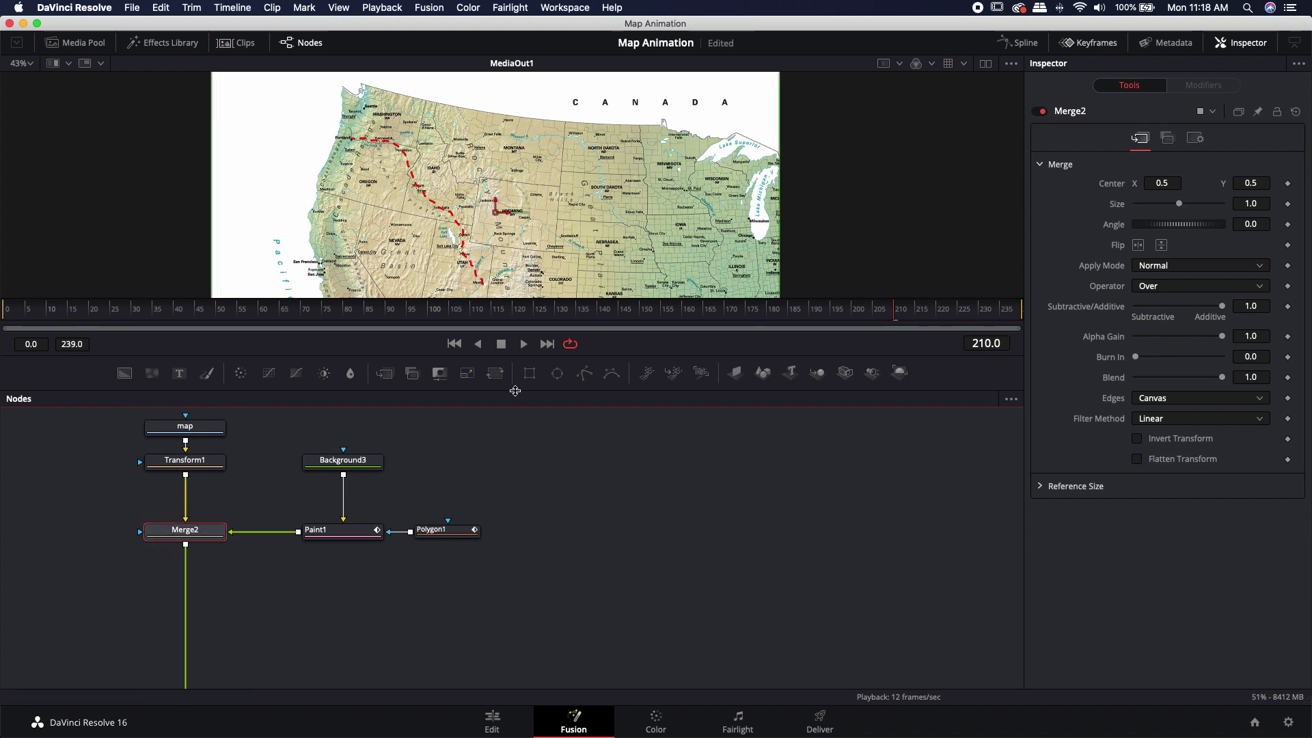
{"action": "left_click", "coordinate": [494, 373]}
{"action": "left_click_drag", "start_coordinate": [185, 566], "coordinate": [189, 599]}
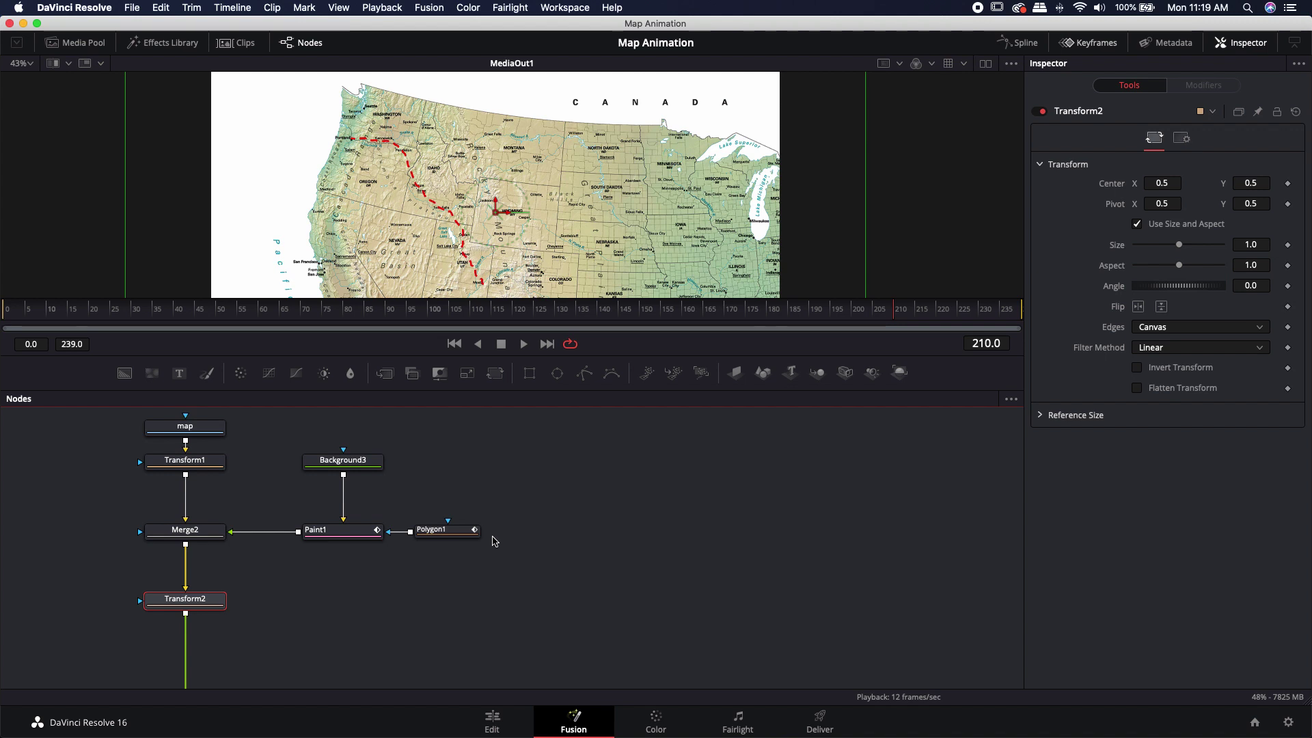
At frame 20, set Transform2's Size to 1.89 and Center to about 0.76, 0.29 to frame Portland, and keyframe Center, Size and Angle
{"action": "left_click_drag", "start_coordinate": [551, 299], "coordinate": [547, 446]}
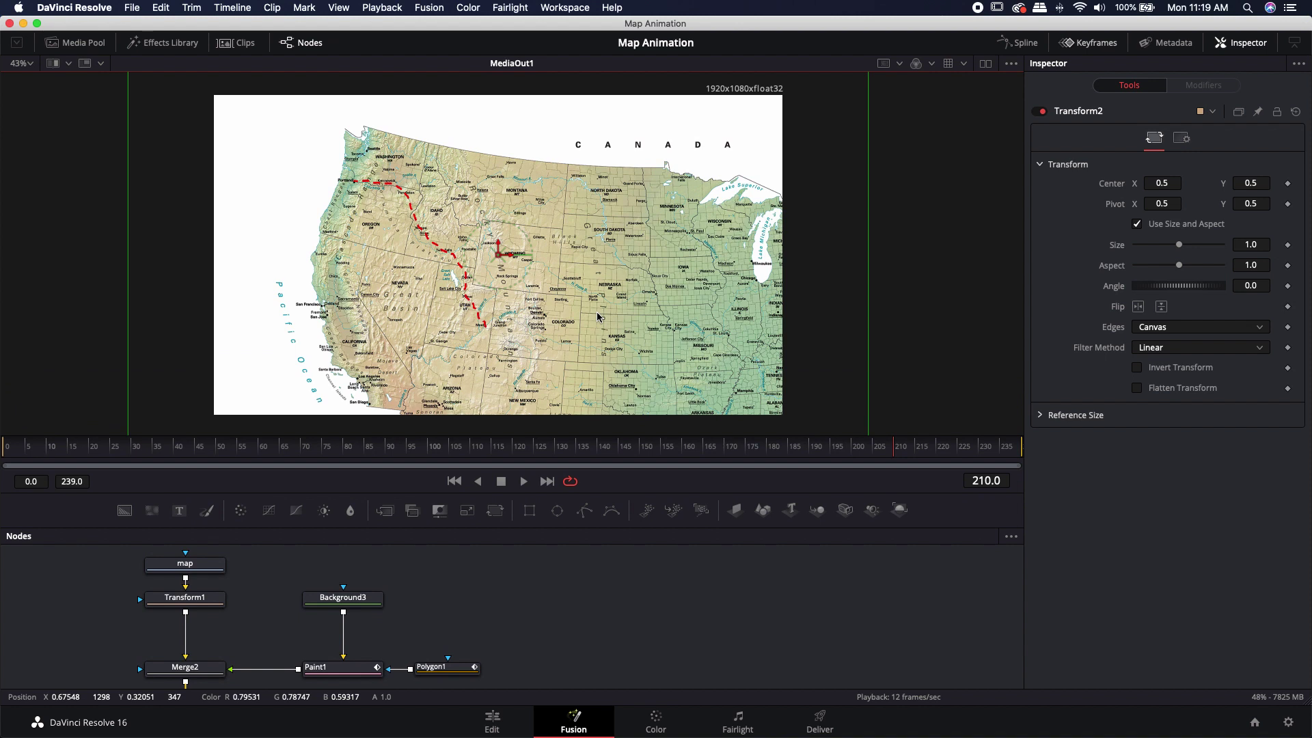
{"action": "left_click_drag", "start_coordinate": [203, 447], "coordinate": [91, 453]}
{"action": "left_click_drag", "start_coordinate": [1178, 245], "coordinate": [1189, 245]}
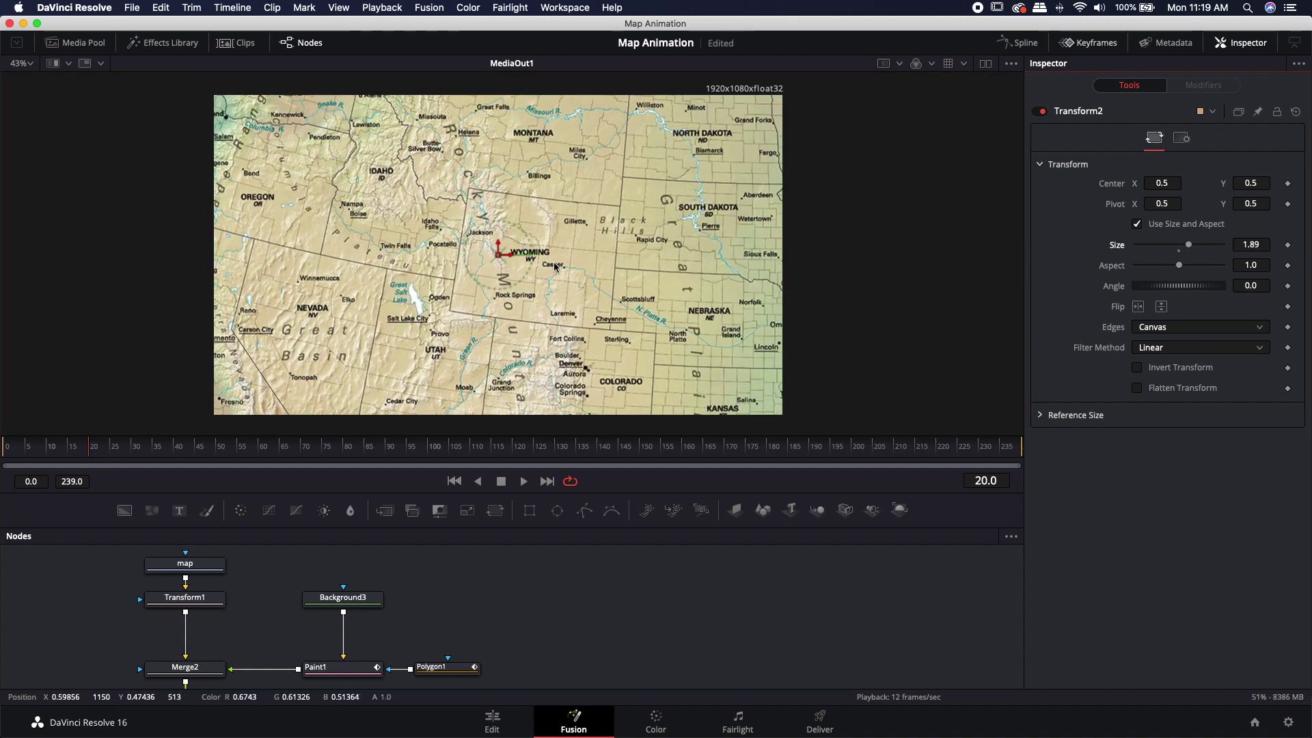
{"action": "left_click_drag", "start_coordinate": [497, 256], "coordinate": [689, 367]}
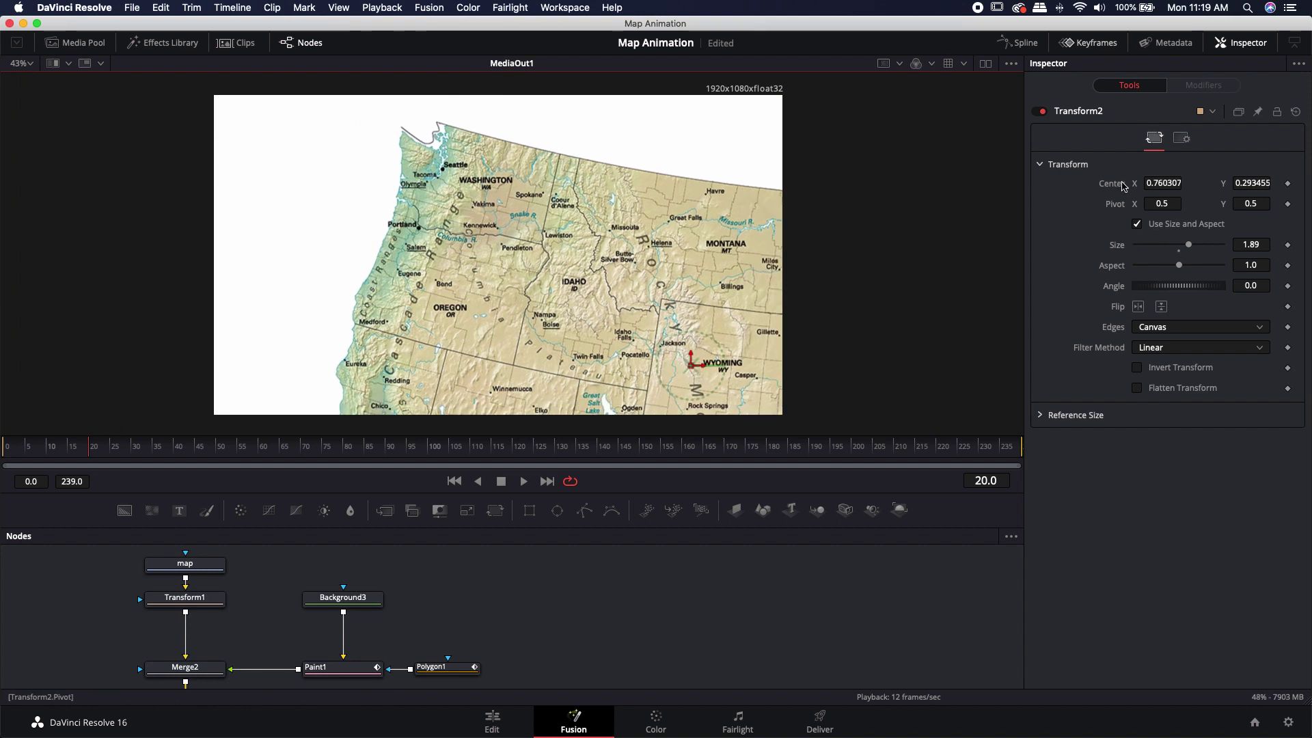
{"action": "left_click", "coordinate": [1288, 184]}
{"action": "left_click", "coordinate": [1288, 245]}
{"action": "left_click", "coordinate": [1288, 286]}
At frame 210, shift Transform2's Center to frame Moab, set its Angle to 7.8, and play the camera move from frame 20
{"action": "left_click_drag", "start_coordinate": [679, 449], "coordinate": [895, 449]}
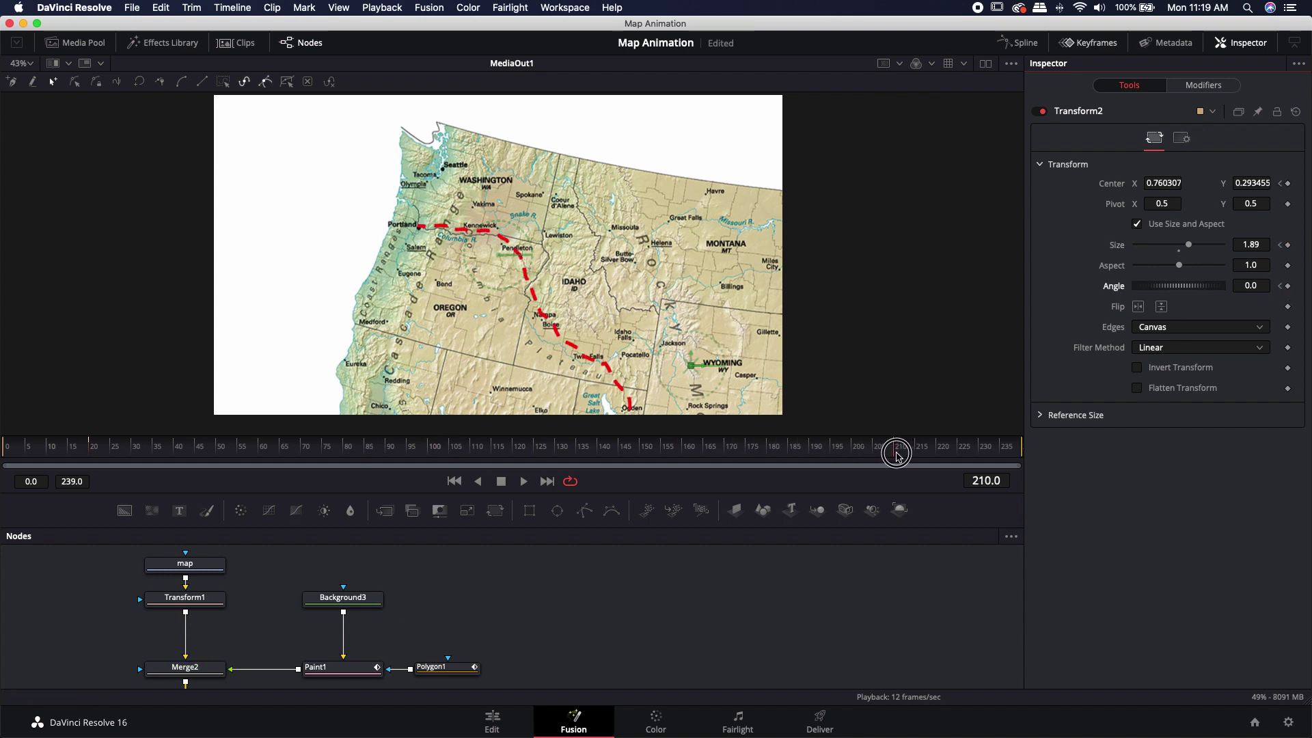
{"action": "left_click_drag", "start_coordinate": [691, 365], "coordinate": [523, 120]}
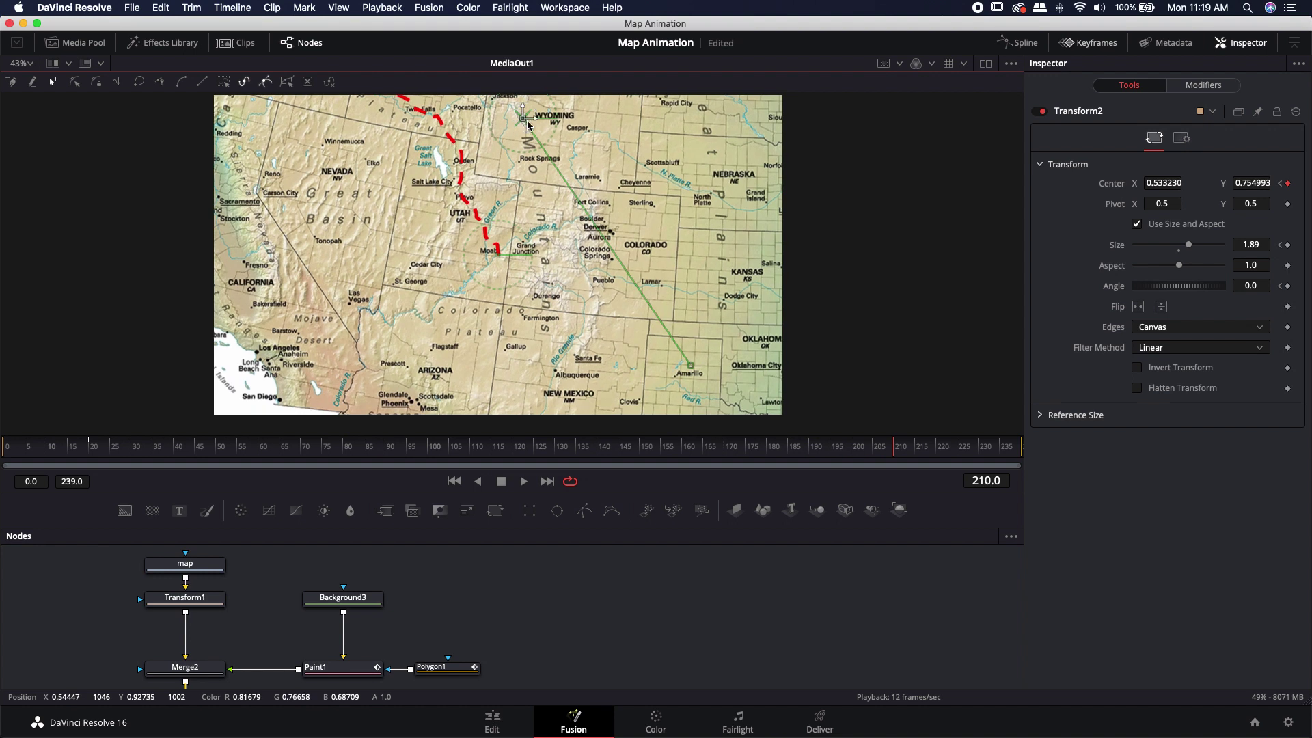
{"action": "left_click_drag", "start_coordinate": [1184, 289], "coordinate": [1185, 288]}
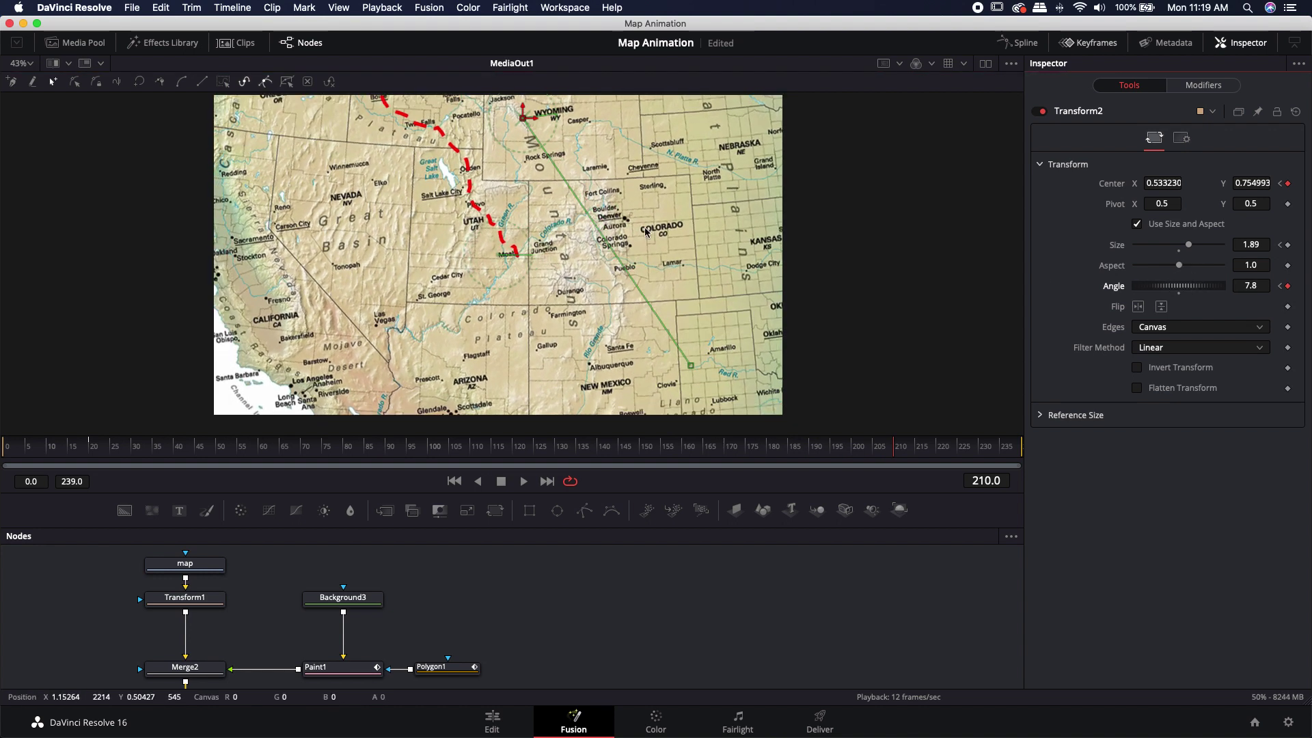
{"action": "left_click_drag", "start_coordinate": [522, 121], "coordinate": [505, 121]}
{"action": "left_click_drag", "start_coordinate": [307, 447], "coordinate": [92, 447]}
{"action": "key", "text": "space"}
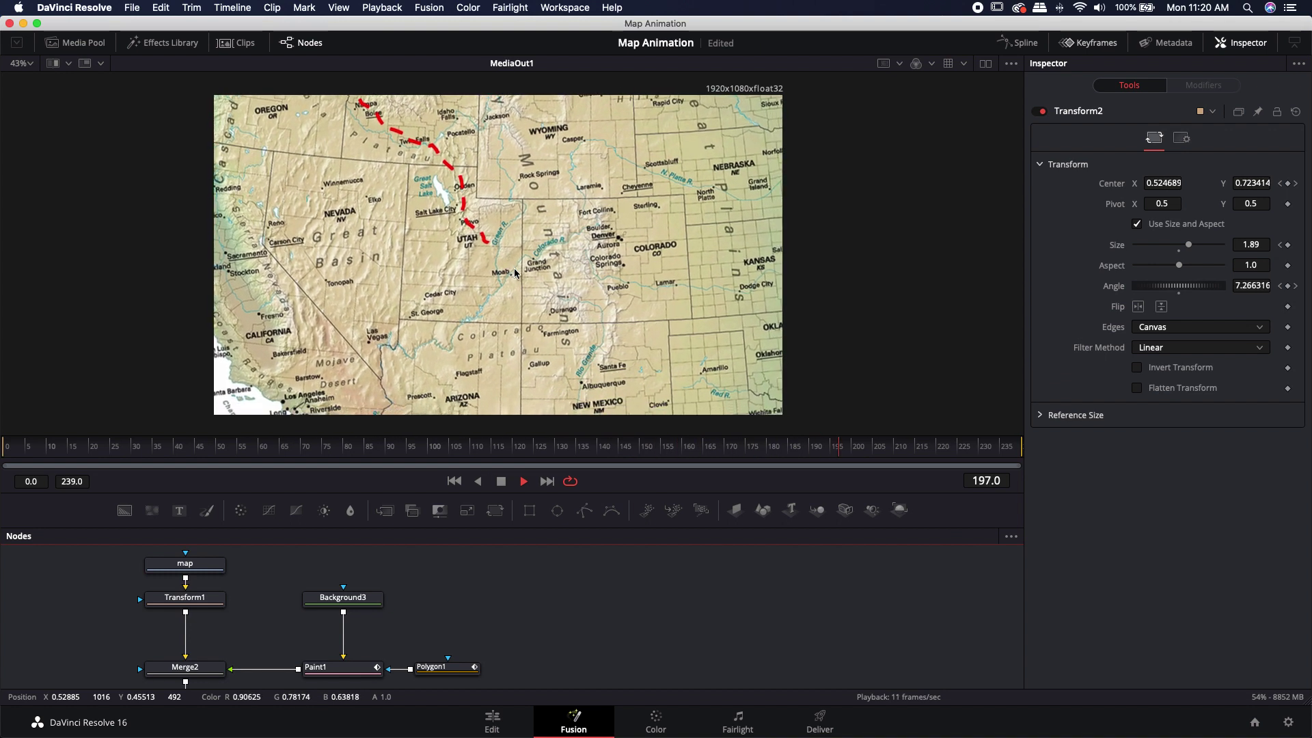
{"action": "key", "text": "space"}
Move MediaOut1 aside and merge a red Background, masked by an Ellipse, over the output of Merge1
{"action": "scroll", "coordinate": [636, 673], "scroll_direction": "right", "scroll_amount": 5}
{"action": "left_click_drag", "start_coordinate": [636, 673], "coordinate": [740, 673]}
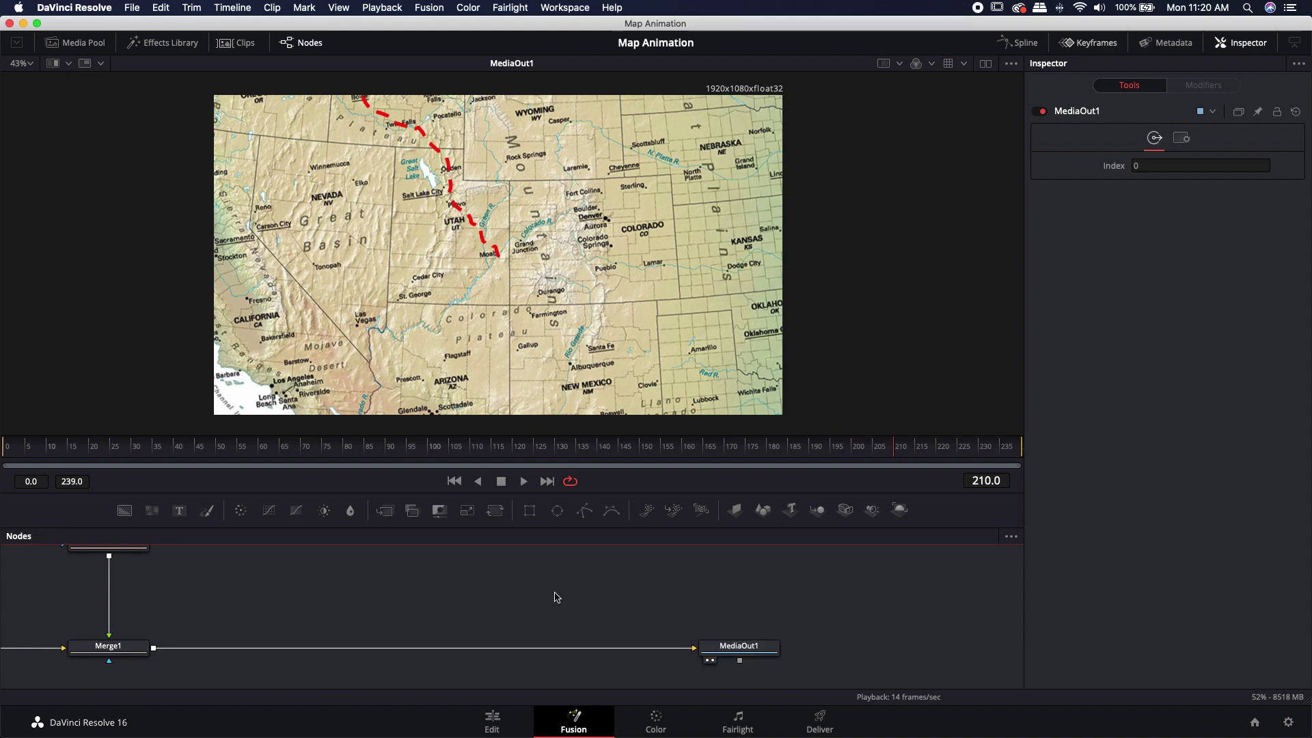
{"action": "scroll", "coordinate": [617, 573], "scroll_direction": "left", "scroll_amount": 3}
{"action": "left_click_drag", "start_coordinate": [564, 517], "coordinate": [444, 576]}
{"action": "left_click_drag", "start_coordinate": [136, 513], "coordinate": [322, 578]}
{"action": "left_click_drag", "start_coordinate": [427, 592], "coordinate": [212, 647]}
{"action": "left_click", "coordinate": [1242, 262]}
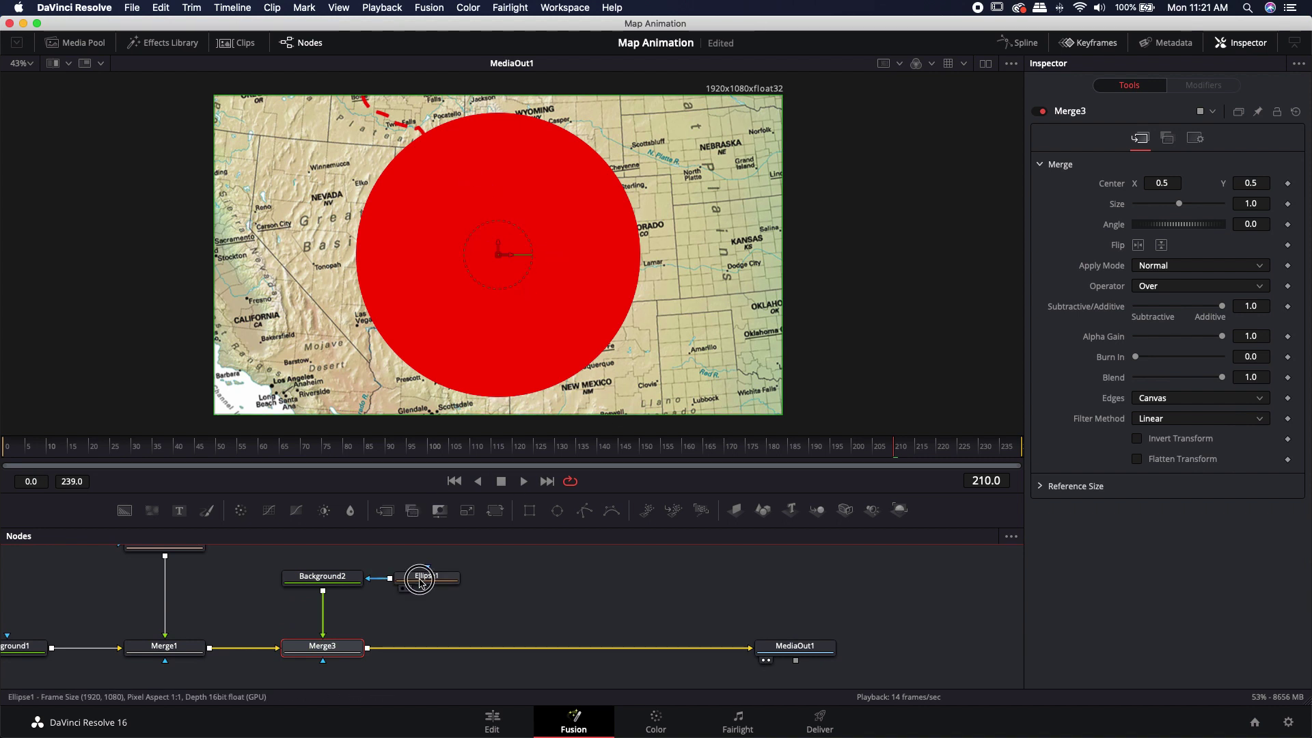
Turn off Solid on Ellipse1 and set its Border Width to 0.0041 to make a thin ring
{"action": "left_click", "coordinate": [420, 582]}
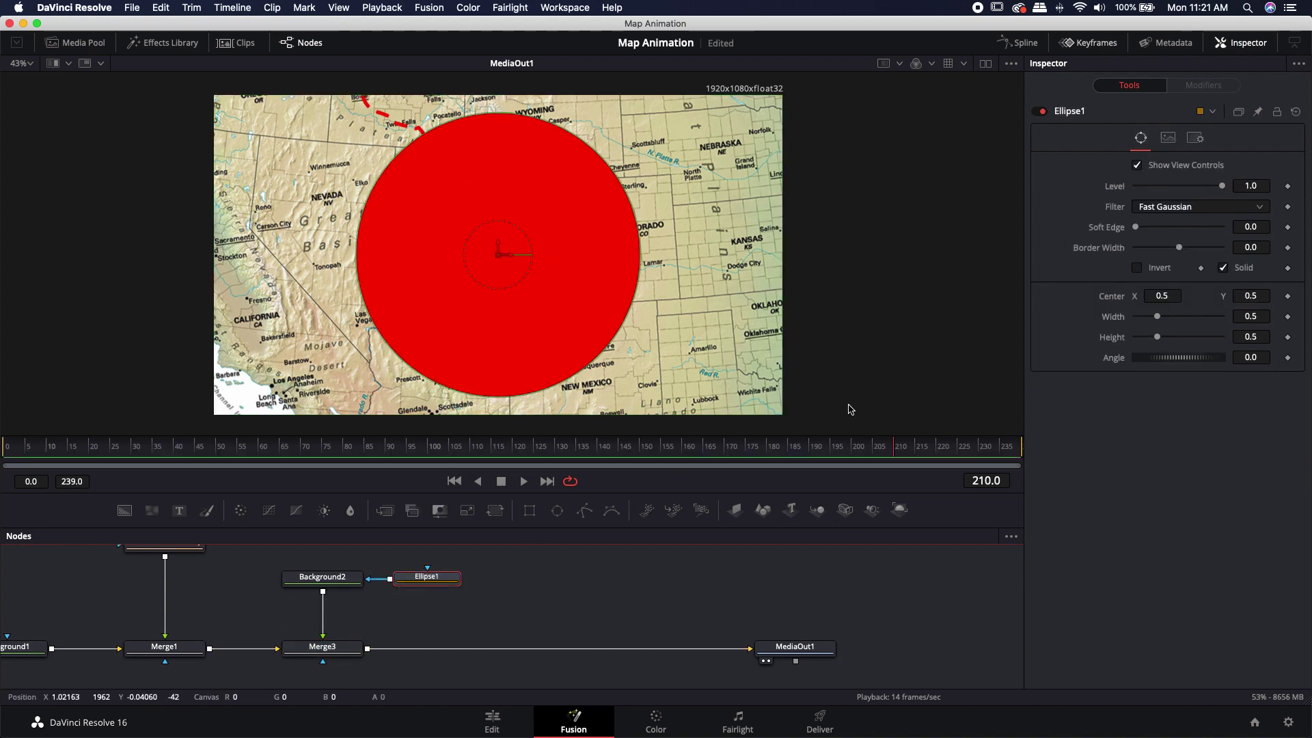
{"action": "left_click", "coordinate": [1227, 269]}
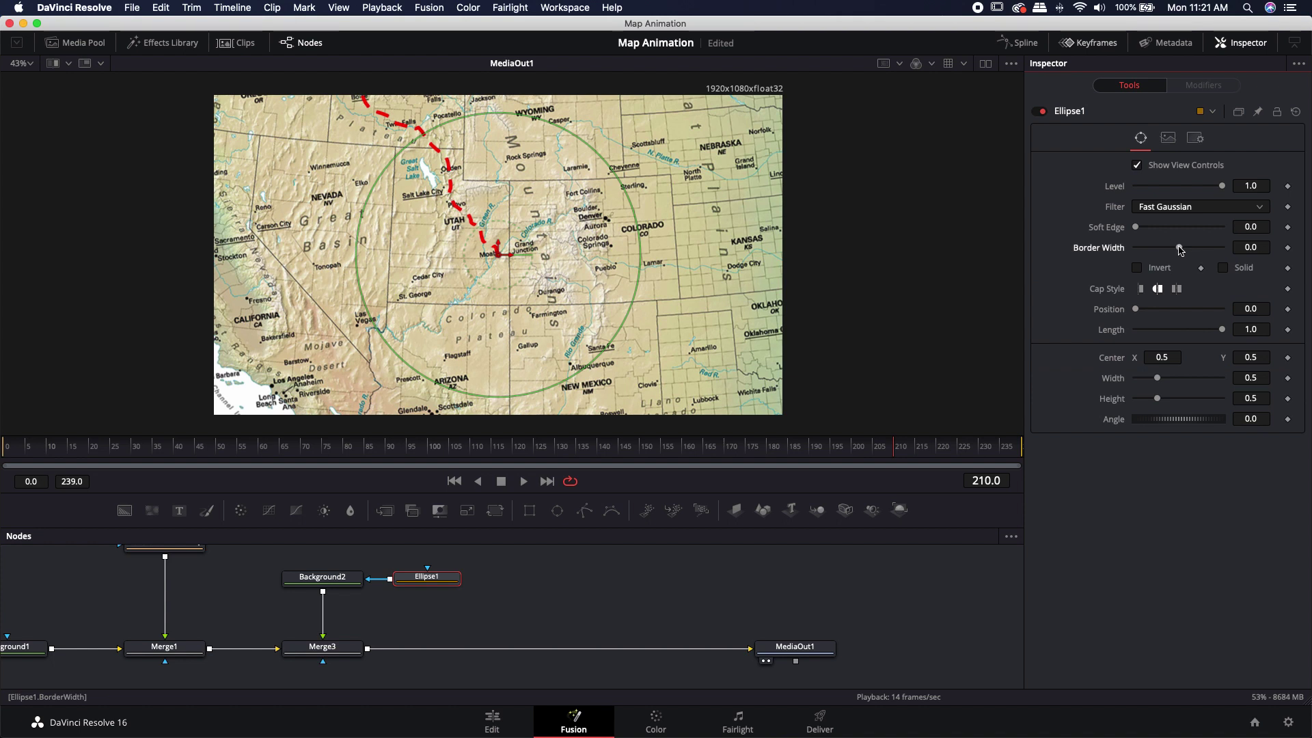
{"action": "left_click_drag", "start_coordinate": [1179, 248], "coordinate": [1181, 248]}
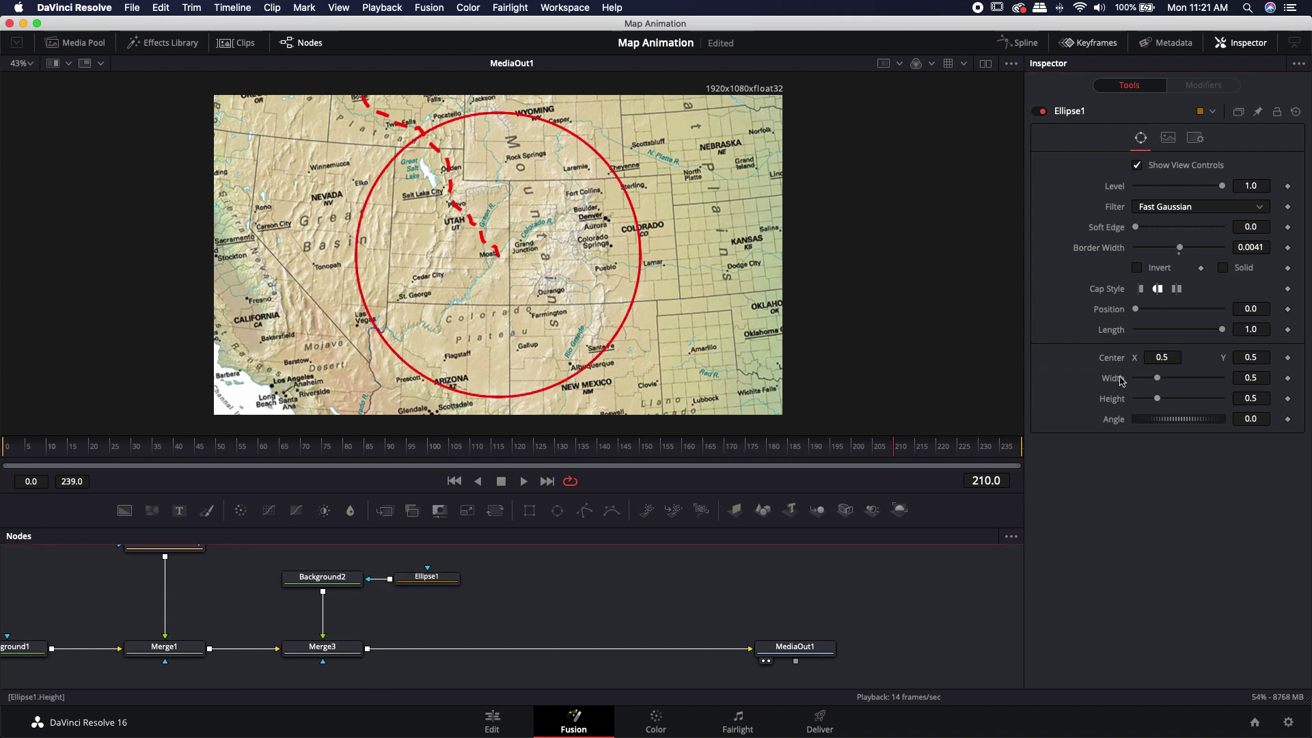
Link Ellipse1's Height to its Width with an expression and reduce the Width to 0.0
{"action": "left_click", "coordinate": [1261, 398]}
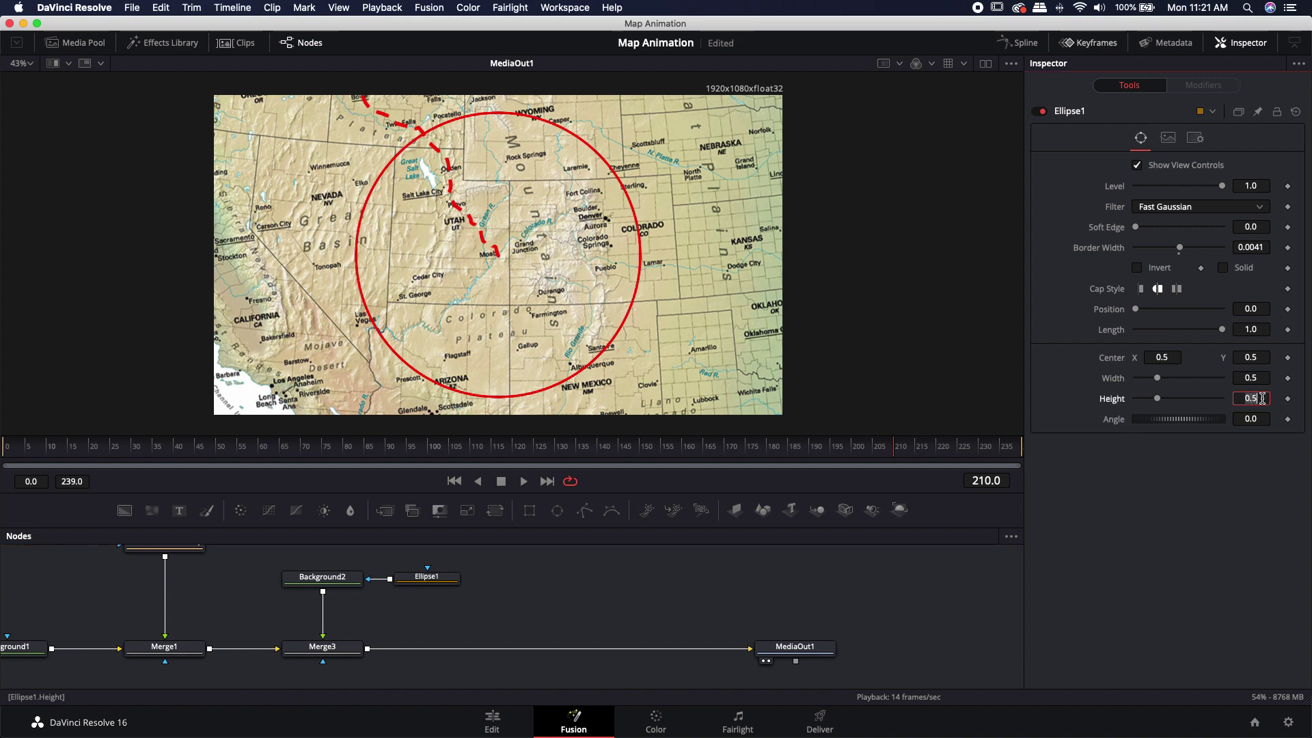
{"action": "type", "text": "="}
{"action": "key", "text": "Return"}
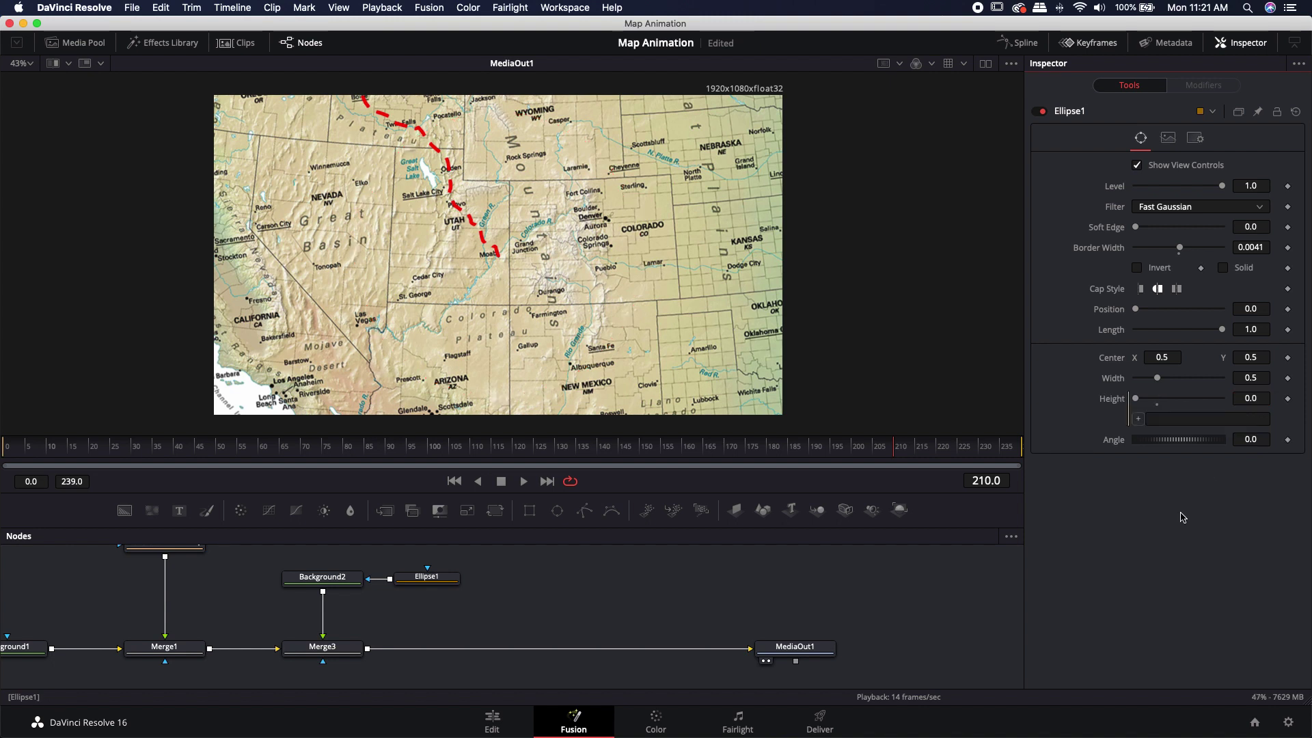
{"action": "left_click_drag", "start_coordinate": [1138, 420], "coordinate": [1136, 381]}
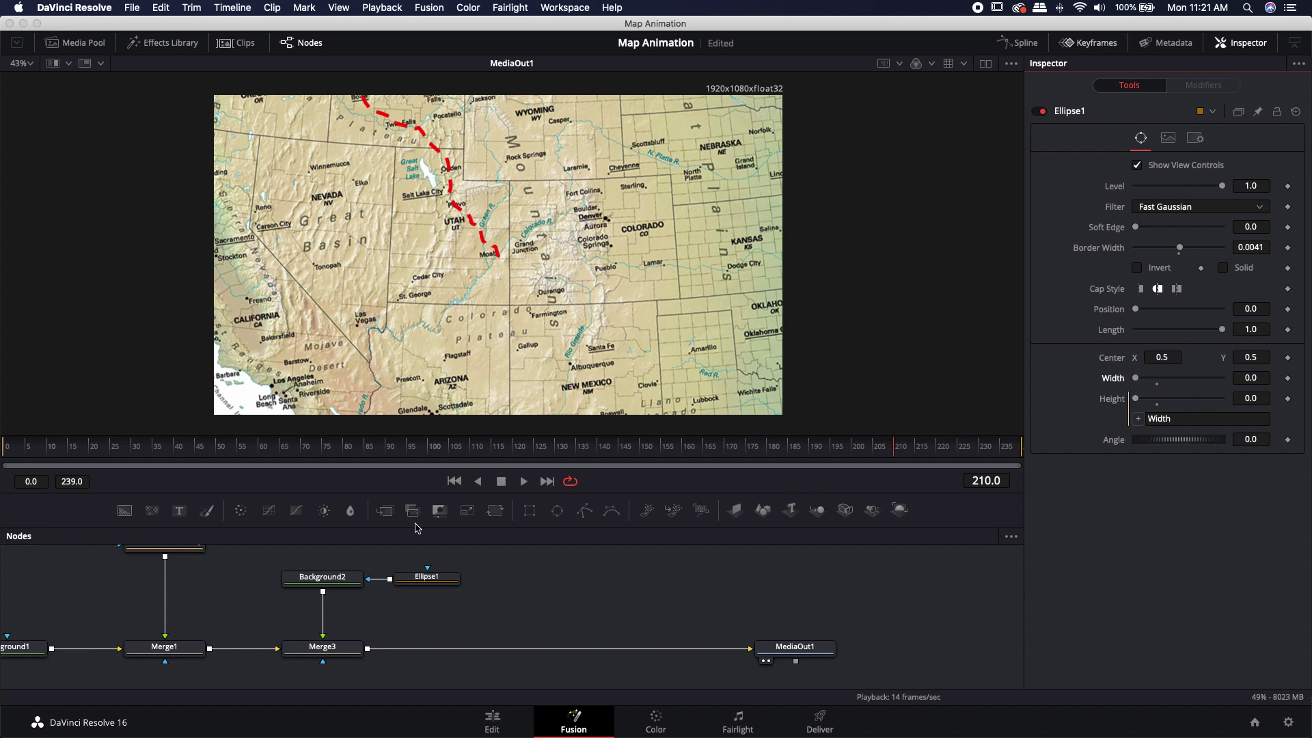
Keyframe Ellipse1's Width at 0.0 on frame 208 and expand it to 0.346 at frame 216
{"action": "left_click", "coordinate": [892, 450]}
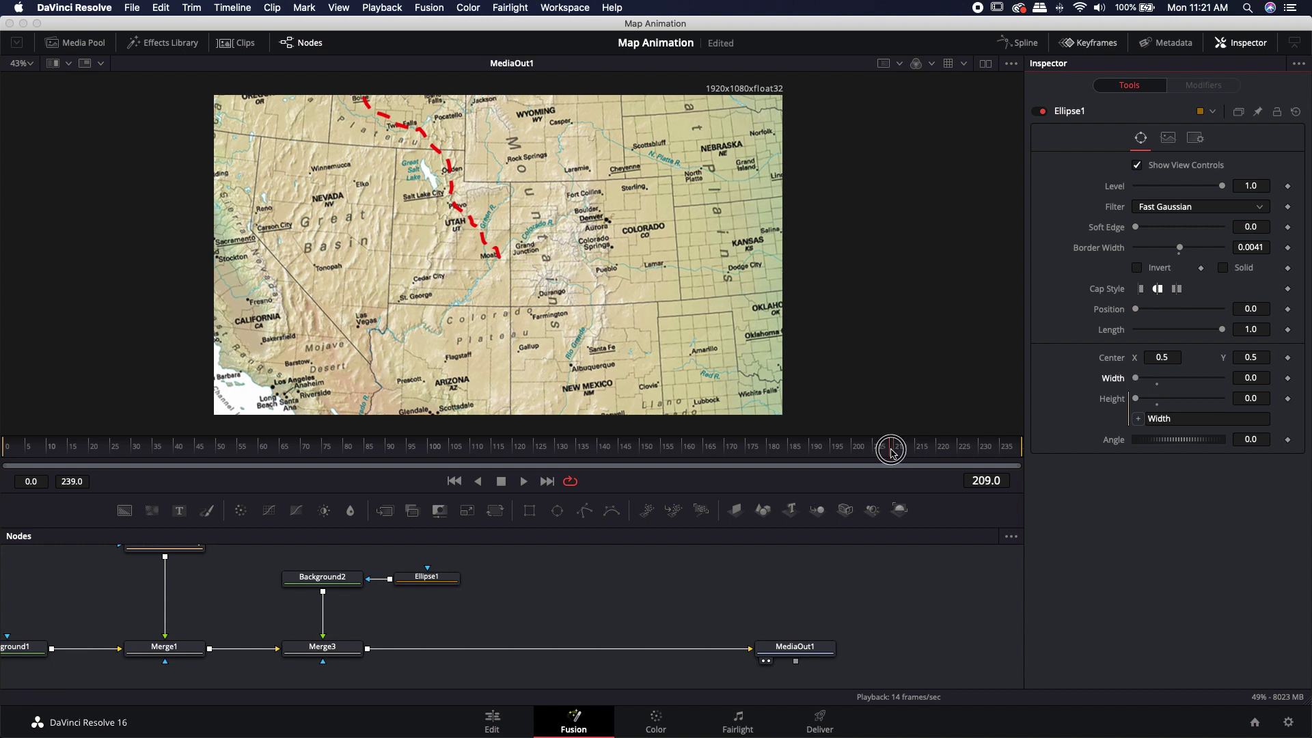
{"action": "left_click_drag", "start_coordinate": [890, 451], "coordinate": [888, 454]}
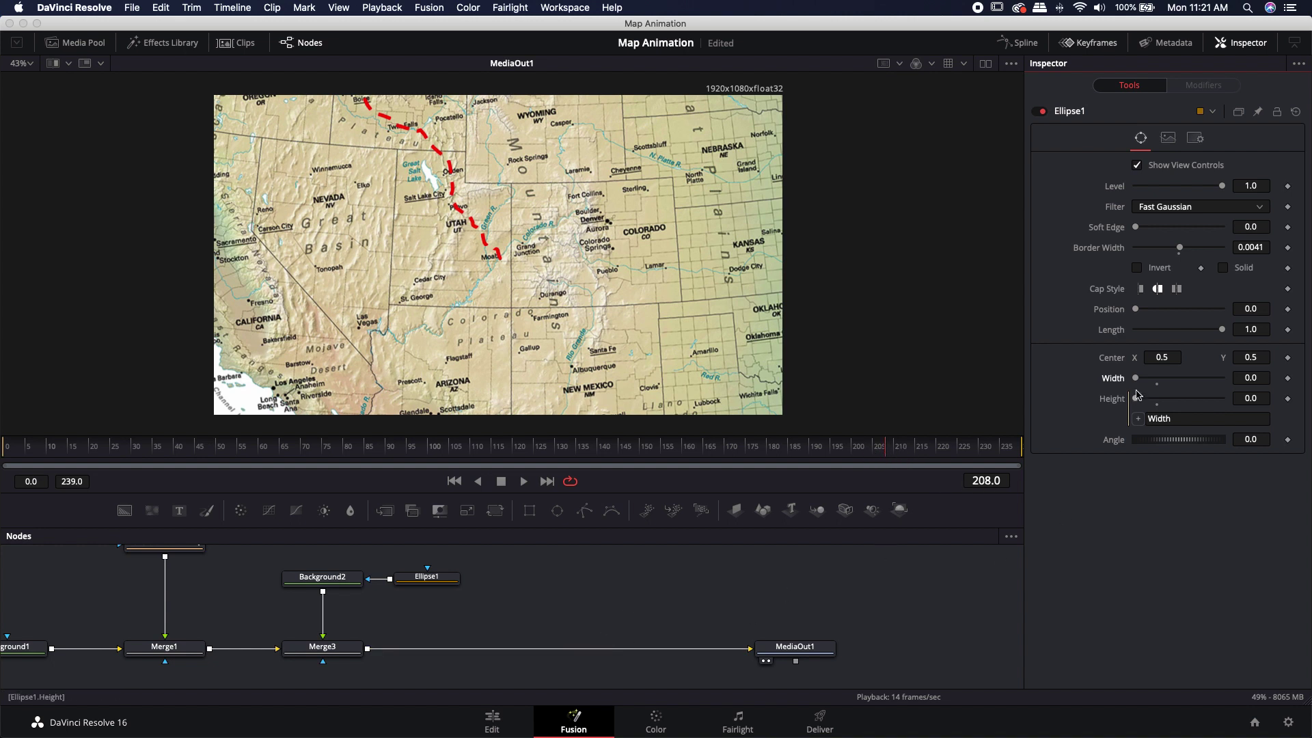
{"action": "left_click", "coordinate": [1288, 378]}
{"action": "left_click_drag", "start_coordinate": [891, 453], "coordinate": [920, 451]}
{"action": "left_click_drag", "start_coordinate": [1140, 380], "coordinate": [1145, 382]}
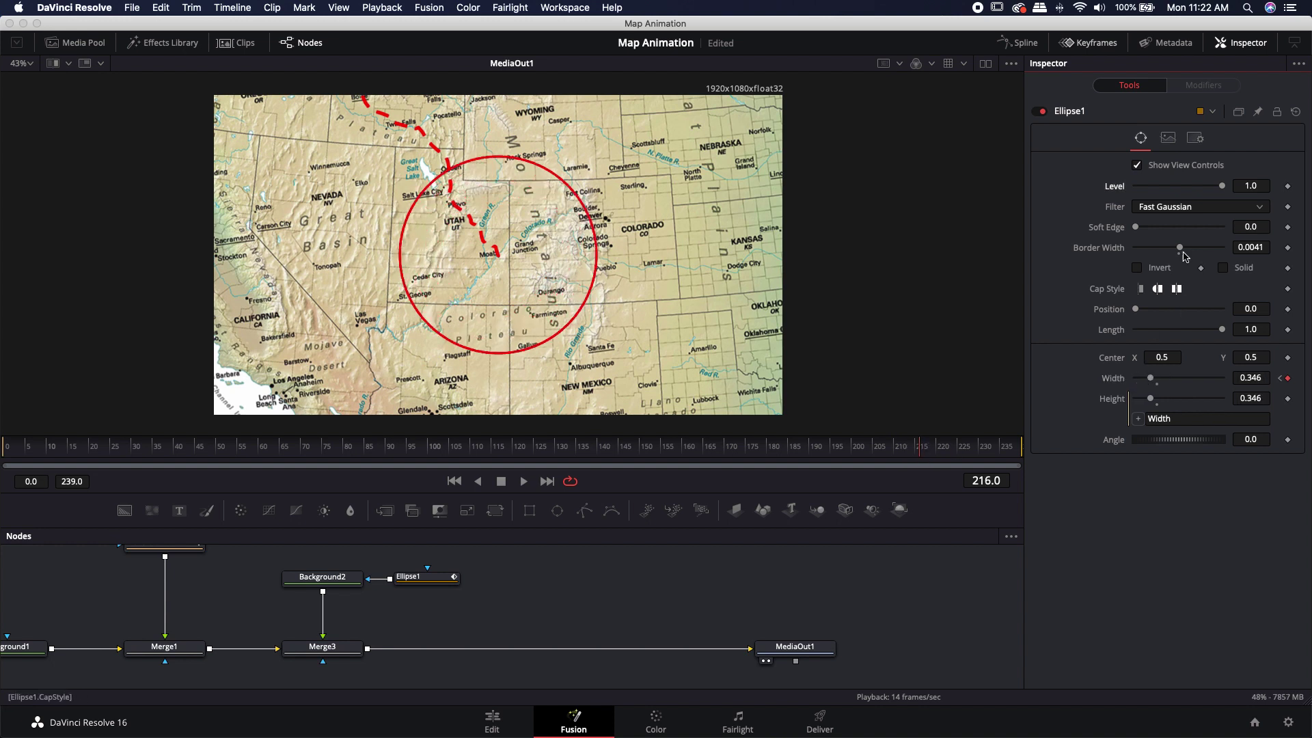
Keyframe Ellipse1's Level at 0.0 on frame 216 and at 1.0 on frame 212 so the ring fades out
{"action": "left_click_drag", "start_coordinate": [1221, 186], "coordinate": [1116, 184]}
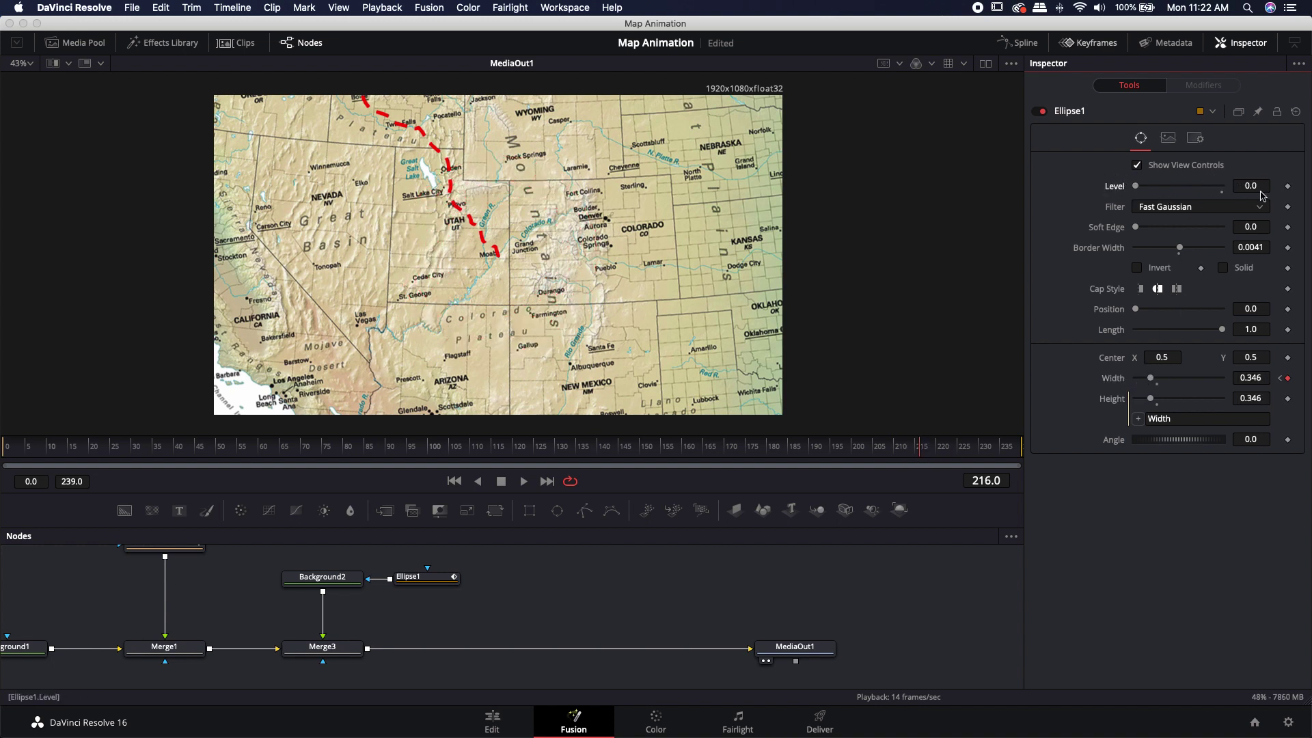
{"action": "left_click", "coordinate": [1288, 187]}
{"action": "left_click_drag", "start_coordinate": [921, 451], "coordinate": [904, 451]}
{"action": "left_click_drag", "start_coordinate": [1135, 186], "coordinate": [1260, 185]}
{"action": "left_click", "coordinate": [593, 591]}
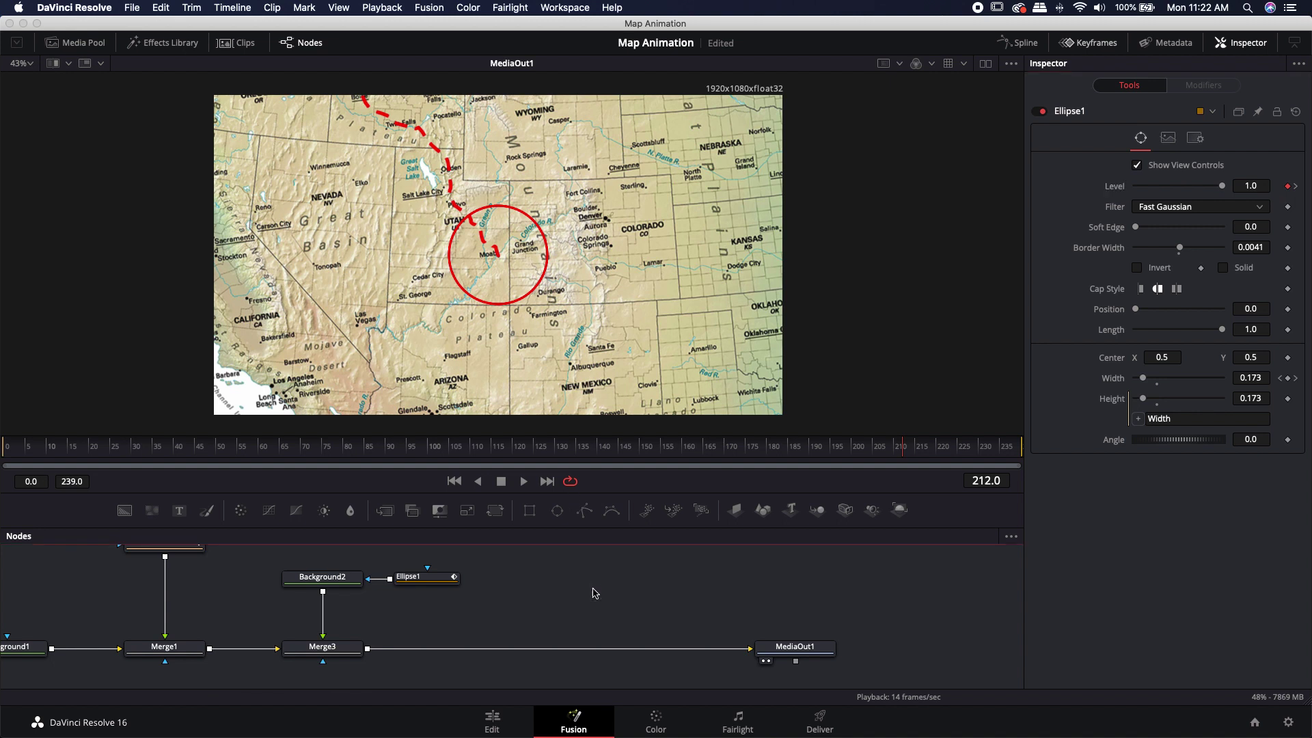
Play the expanding ring animation from just before frame 200 and return to frame 212
{"action": "left_click", "coordinate": [843, 452]}
{"action": "key", "text": "space"}
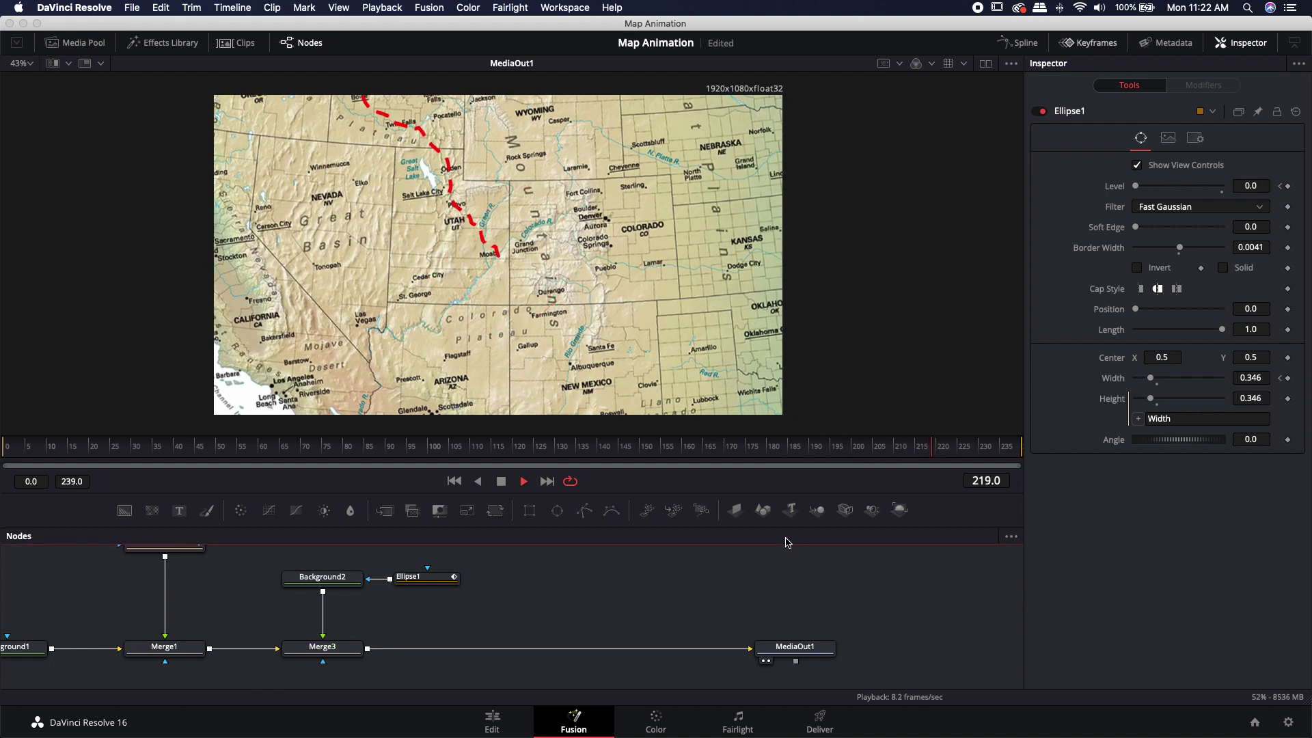
{"action": "left_click", "coordinate": [903, 449]}
Move Background2 and Ellipse1 up together to make room above Merge3
{"action": "scroll", "coordinate": [550, 614], "scroll_direction": "up", "scroll_amount": 1}
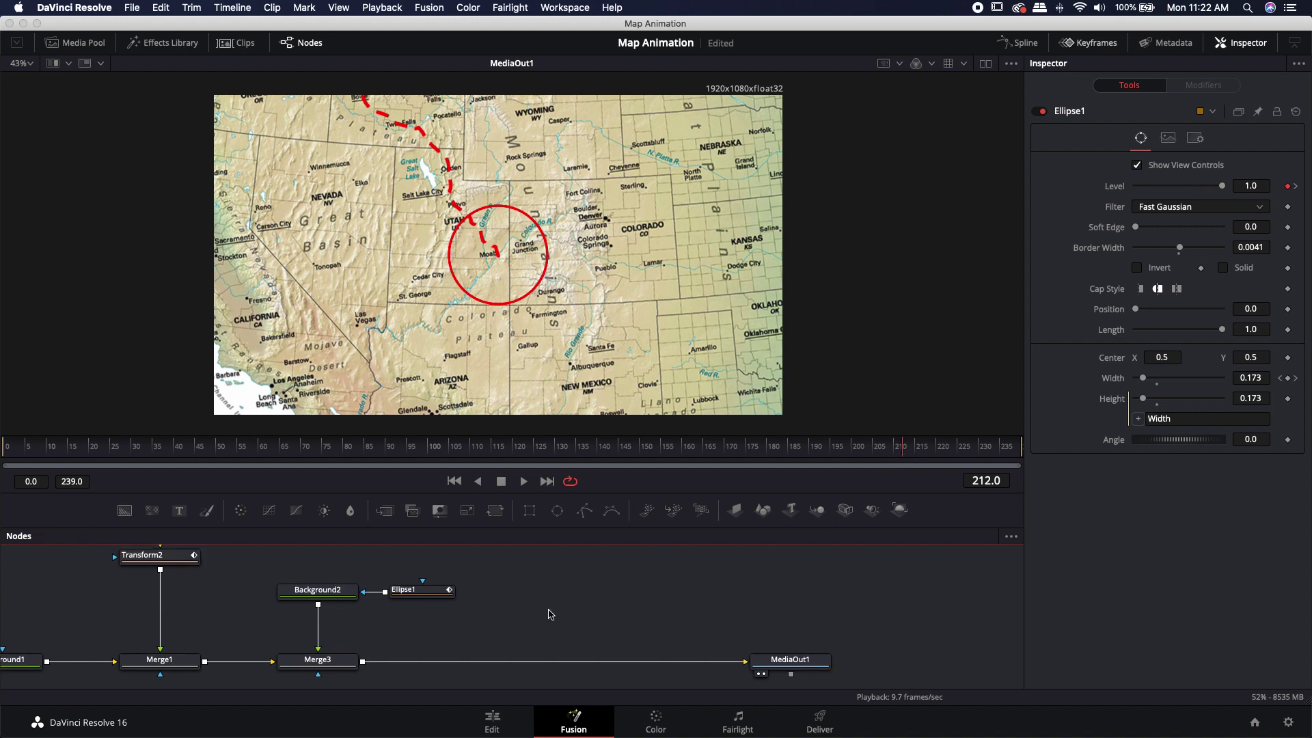
{"action": "left_click", "coordinate": [355, 589], "text": "ctrl"}
{"action": "left_click_drag", "start_coordinate": [397, 589], "coordinate": [397, 570]}
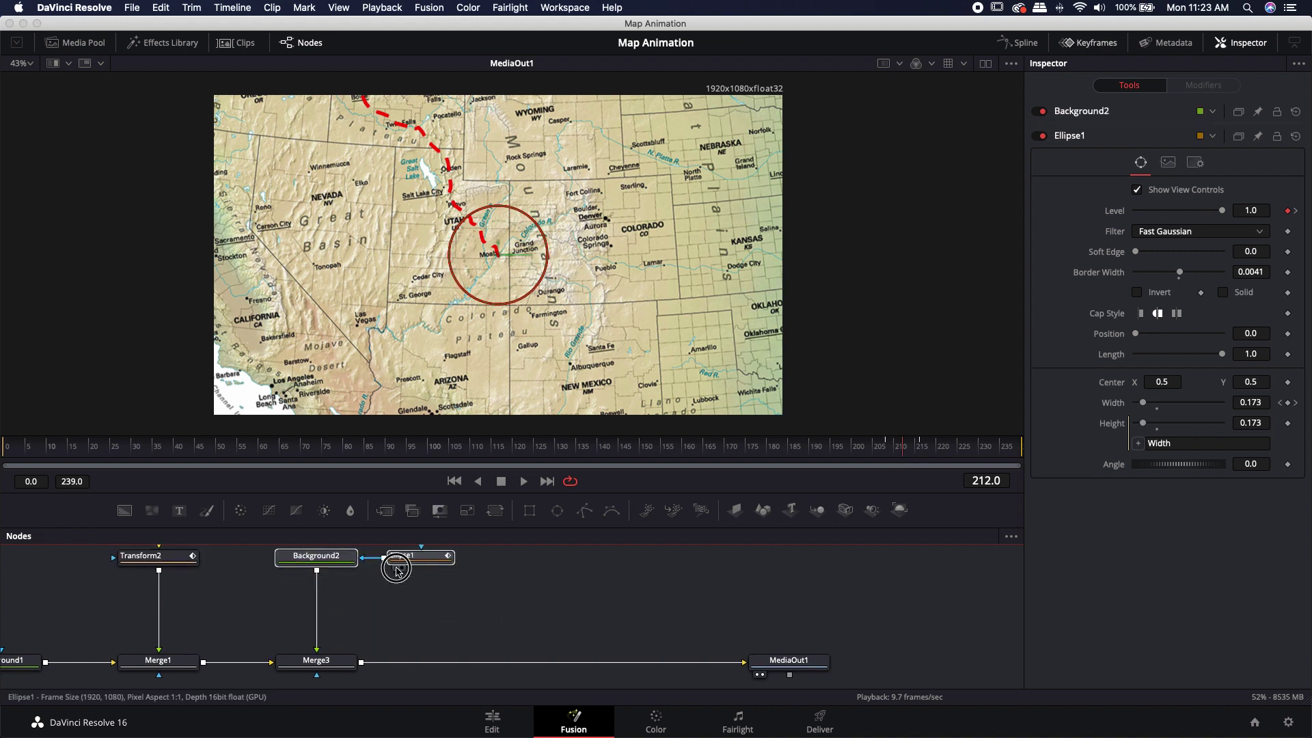
{"action": "left_click", "coordinate": [565, 588]}
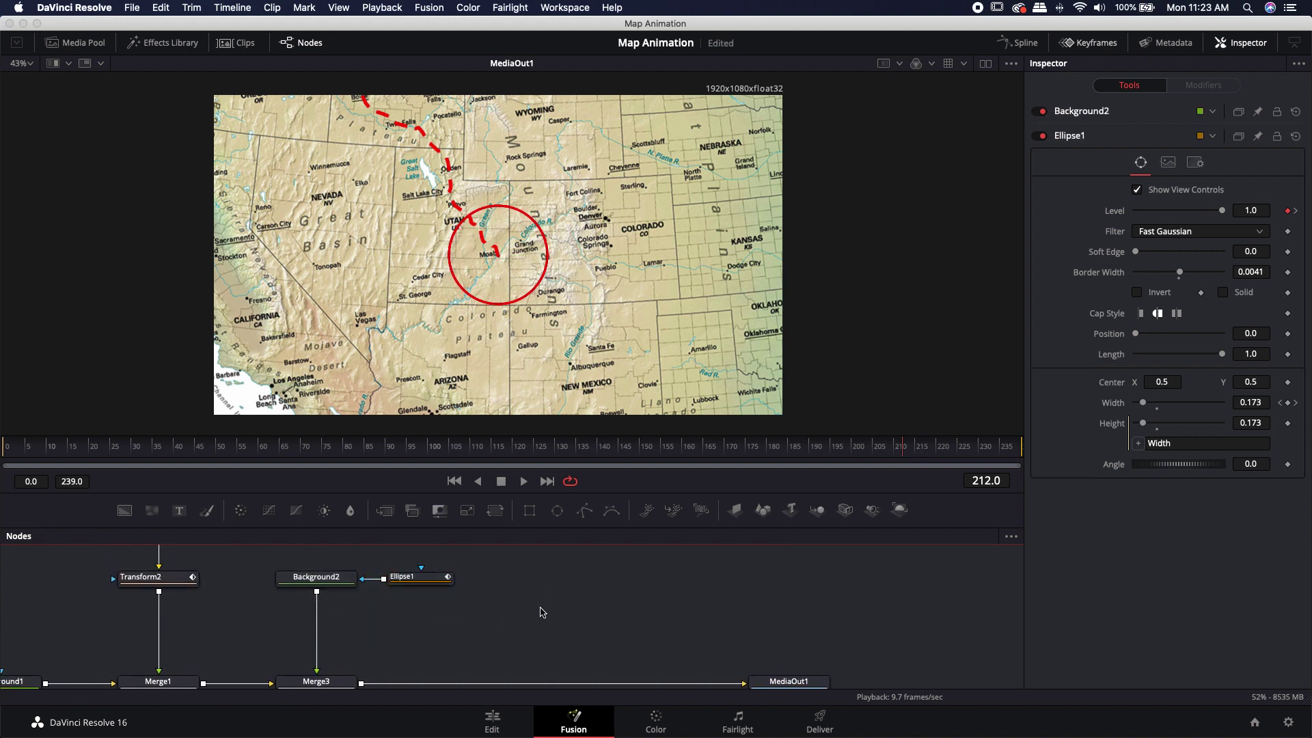
Add a Time Speed node beside Background2 and feed Background2's output into it
{"action": "key", "text": "shift+space"}
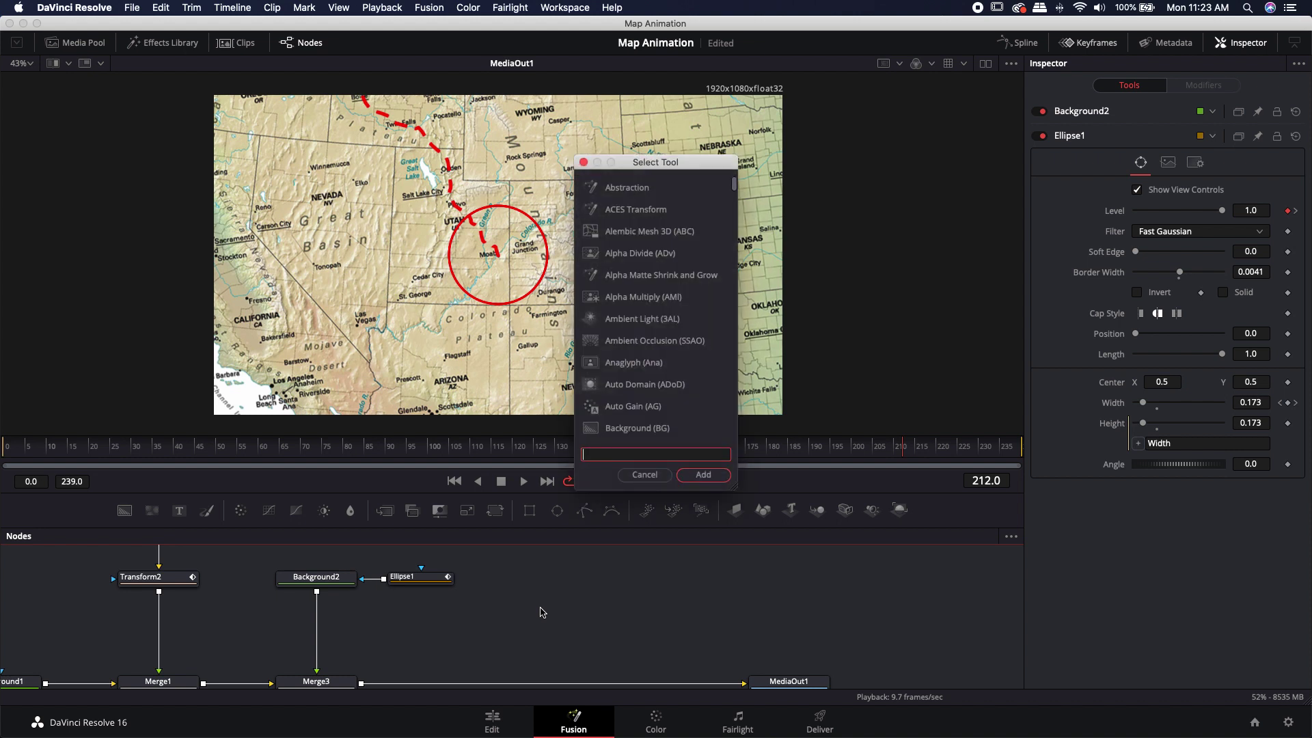
{"action": "type", "text": "time"}
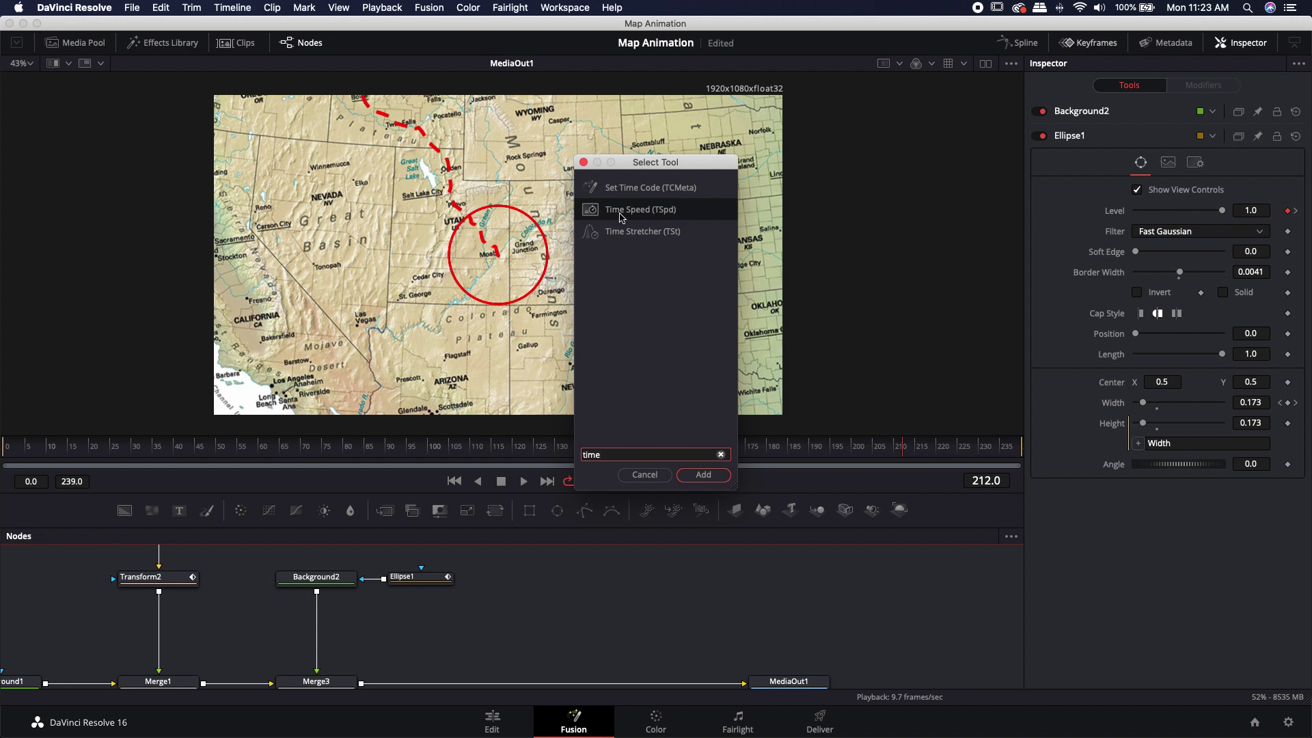
{"action": "left_click", "coordinate": [702, 474]}
{"action": "left_click", "coordinate": [472, 613]}
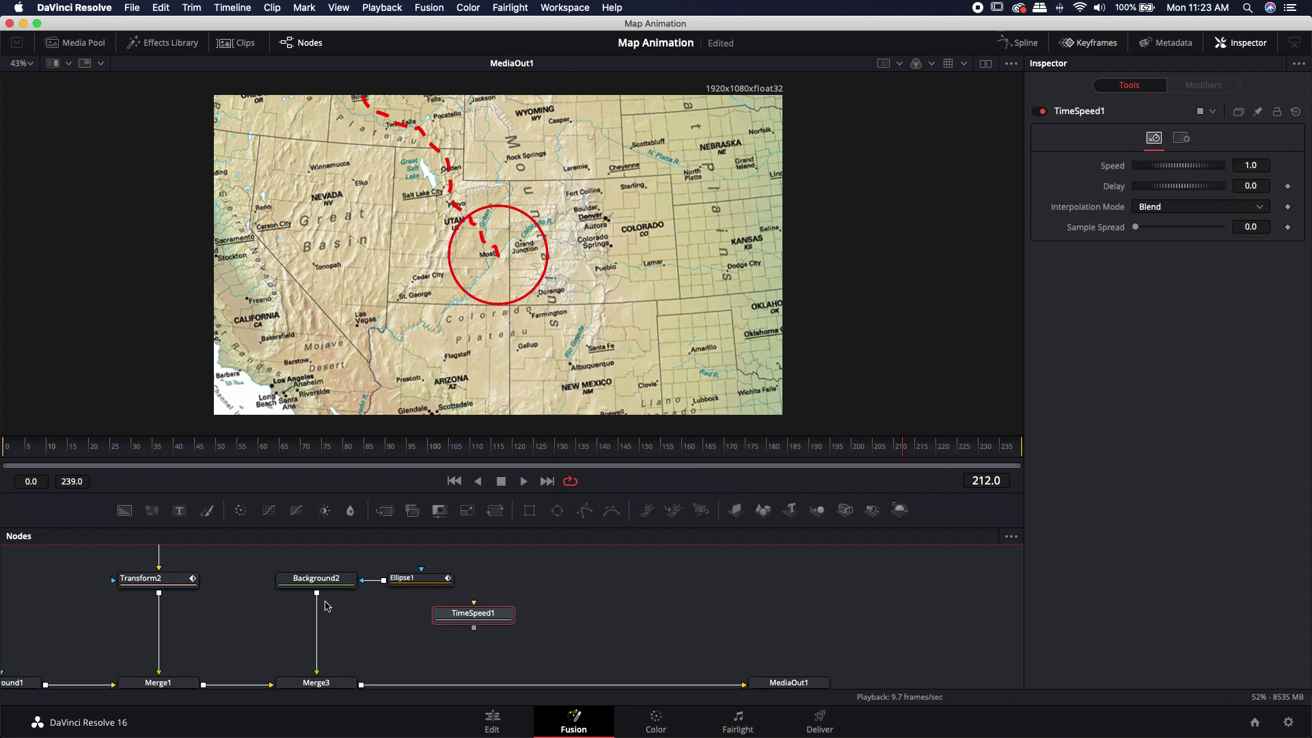
{"action": "left_click_drag", "start_coordinate": [317, 593], "coordinate": [473, 618]}
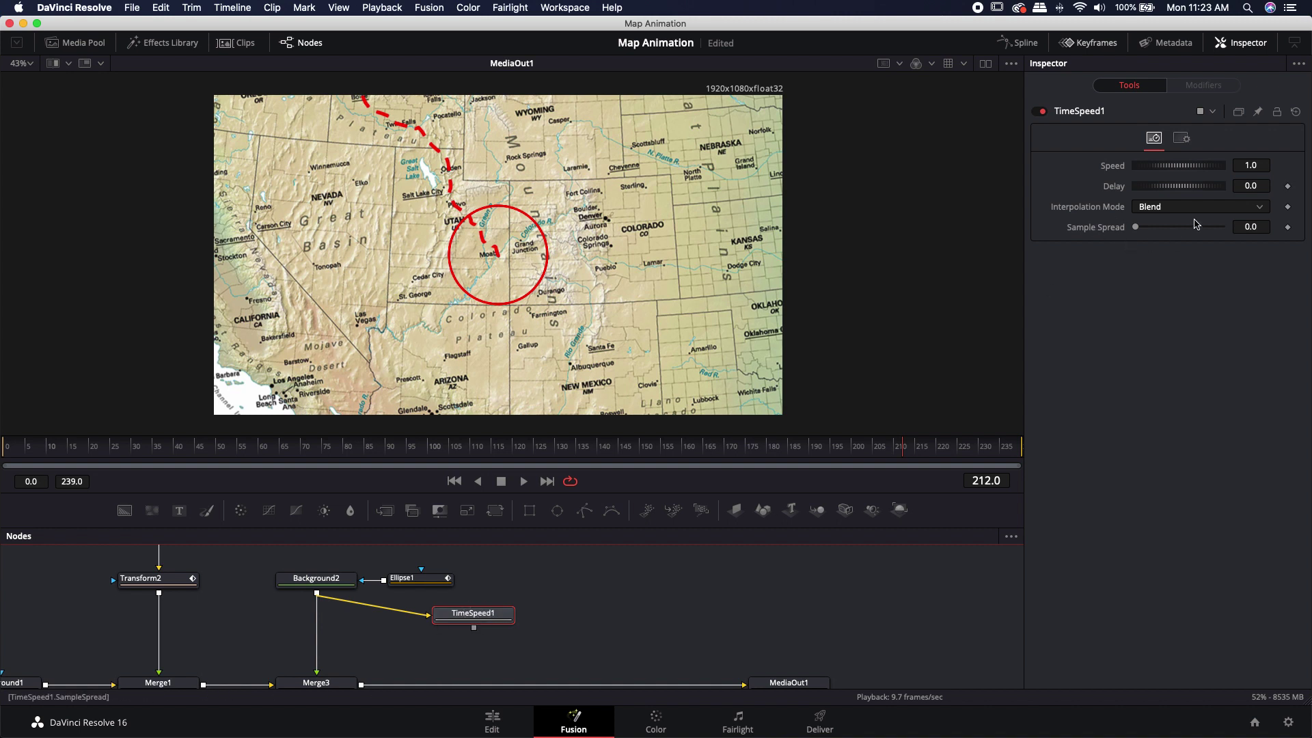
Set TimeSpeed1's Delay to 4 and merge its output over Background2 ahead of Merge3
{"action": "left_click", "coordinate": [1259, 186]}
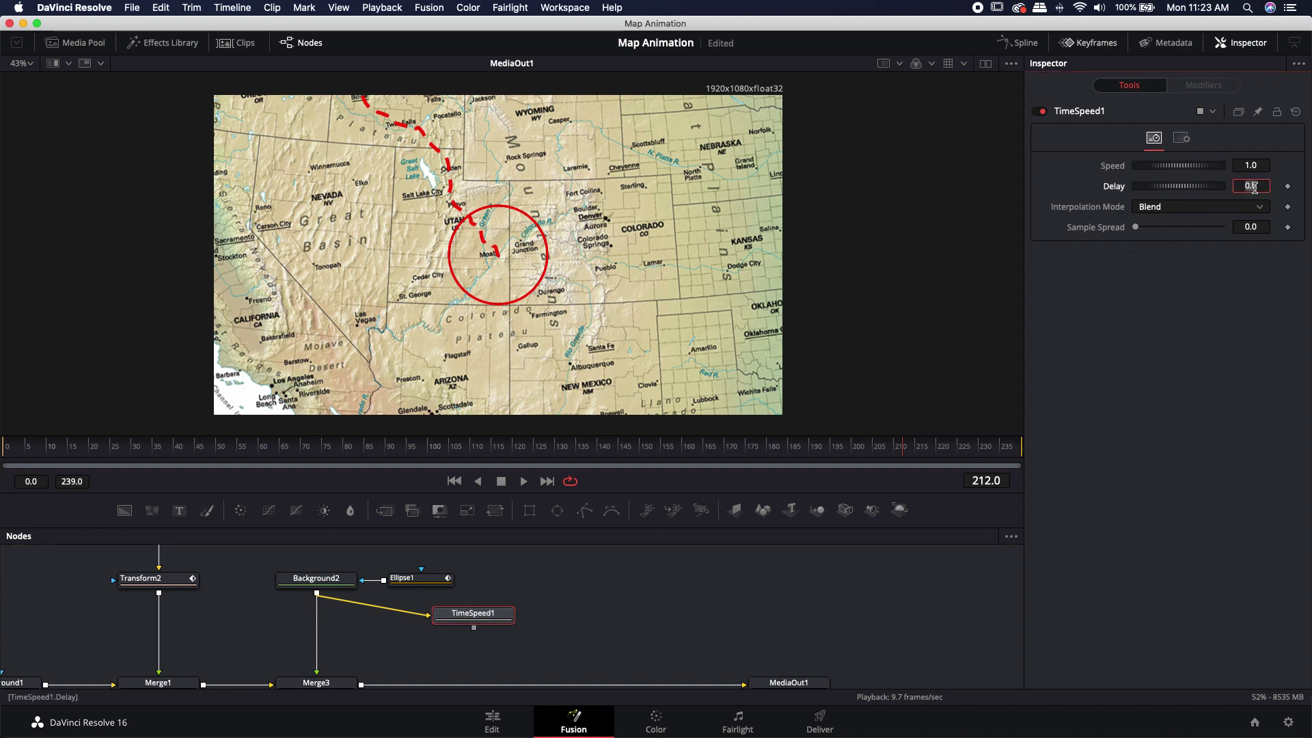
{"action": "type", "text": "4"}
{"action": "key", "text": "Return"}
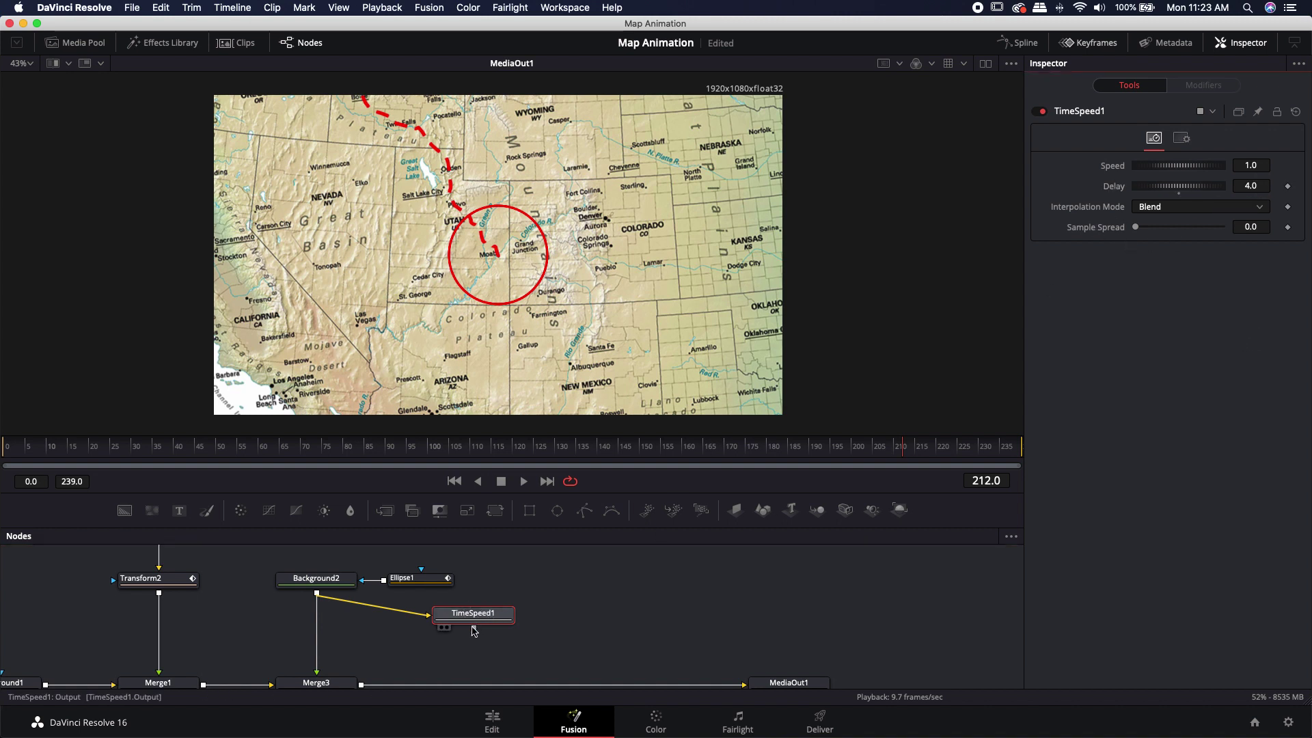
{"action": "left_click_drag", "start_coordinate": [474, 629], "coordinate": [316, 593]}
{"action": "left_click_drag", "start_coordinate": [473, 645], "coordinate": [317, 610]}
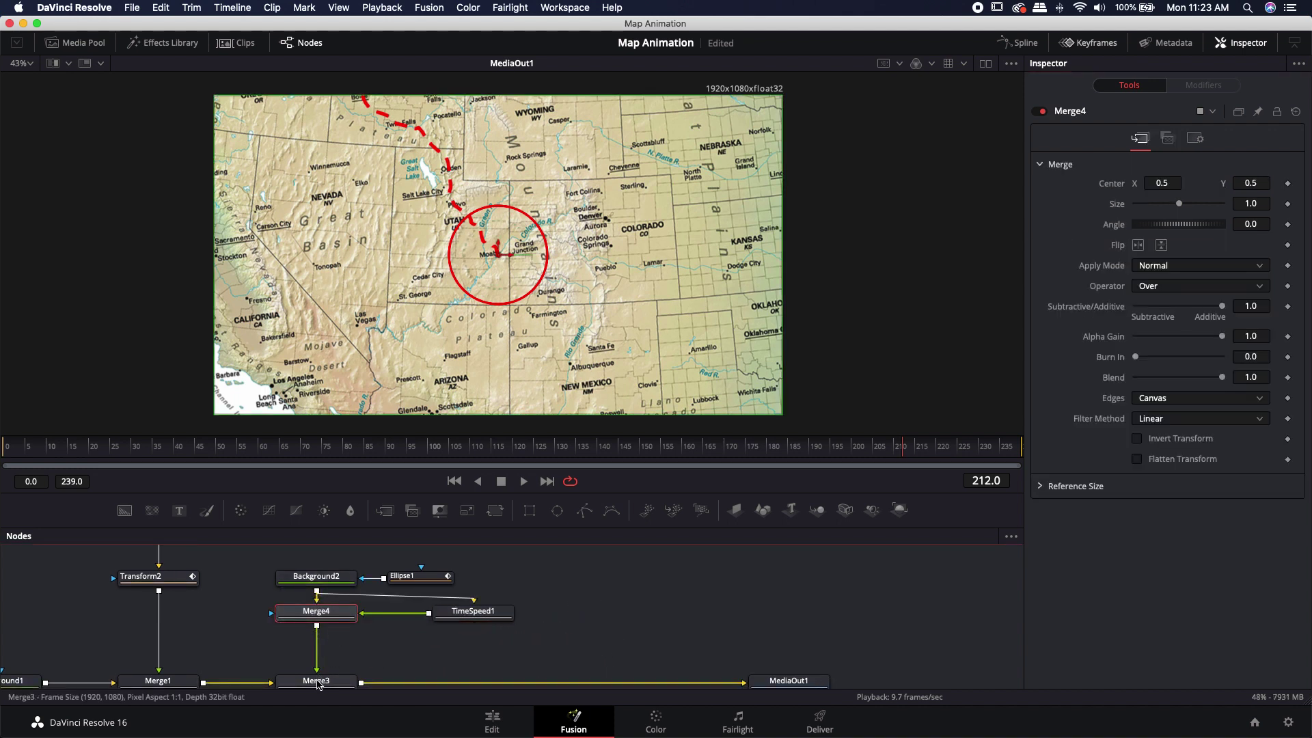
Play the doubled ring animation at Merge3 from frame 198
{"action": "left_click", "coordinate": [843, 445]}
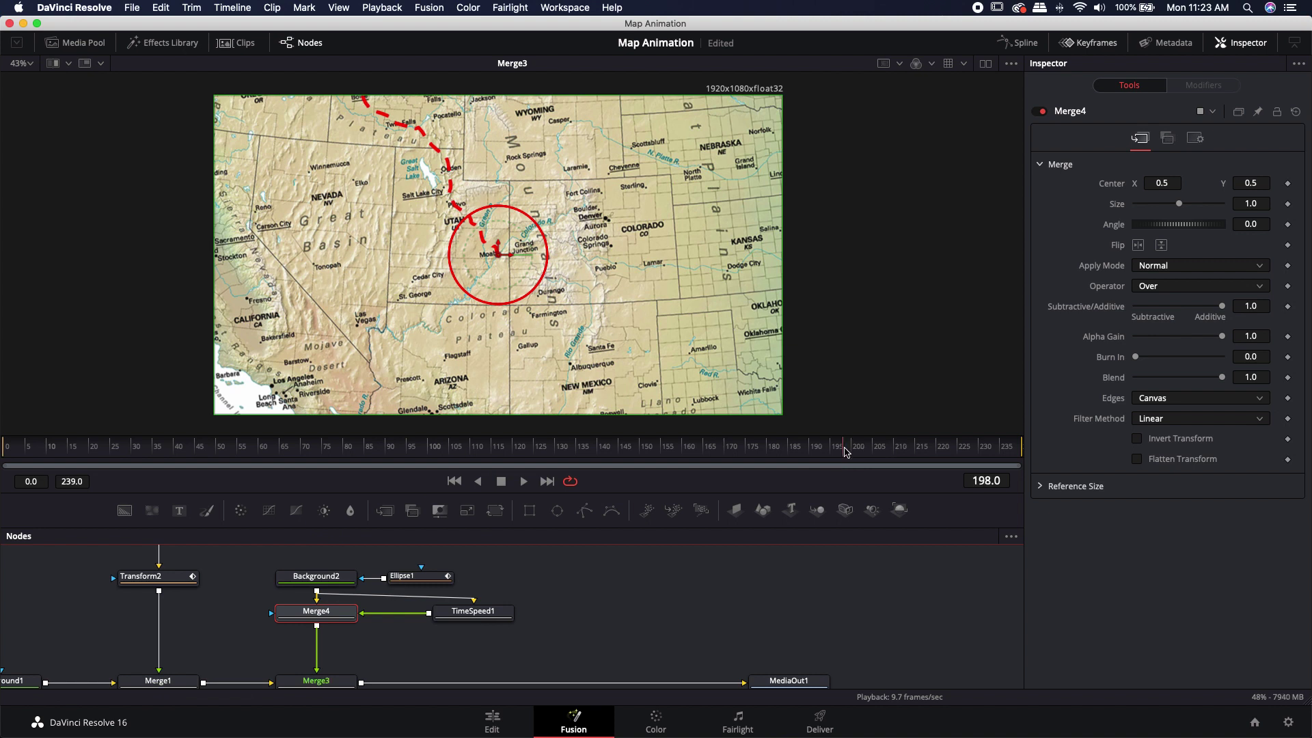
{"action": "key", "text": "space"}
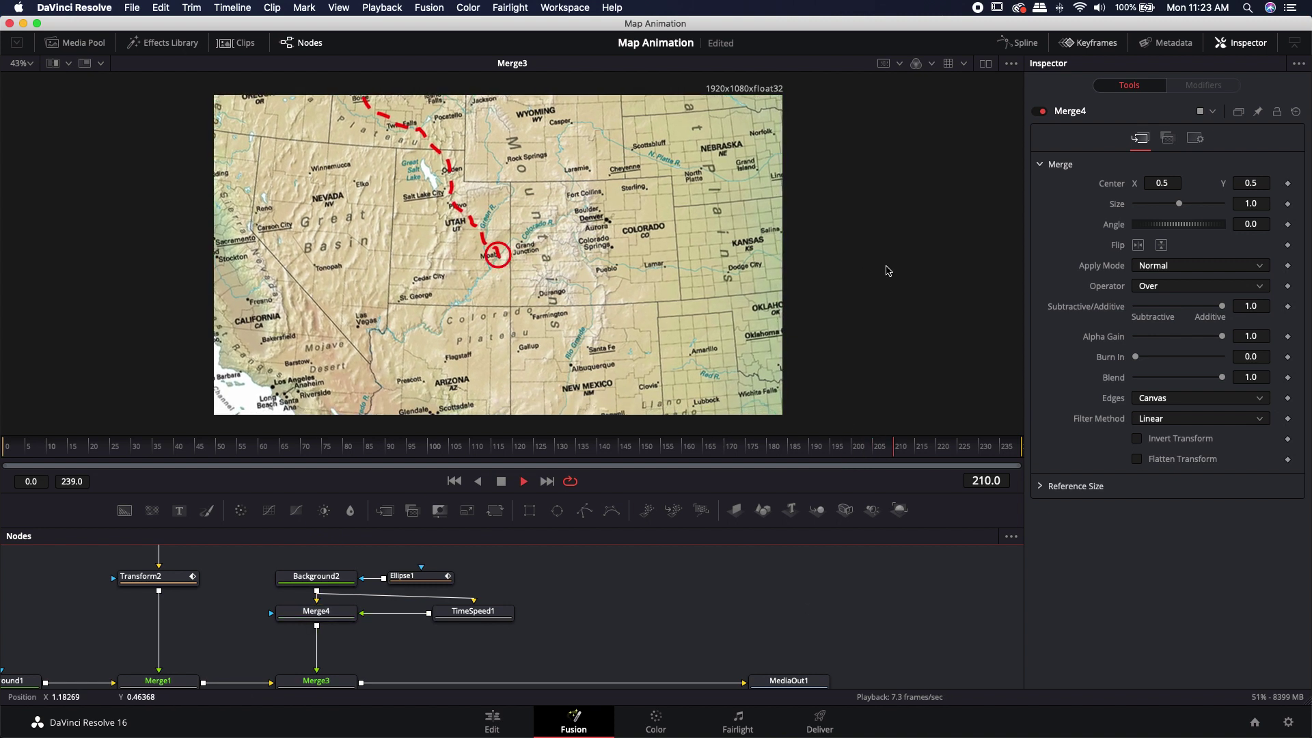
{"action": "key", "text": "space"}
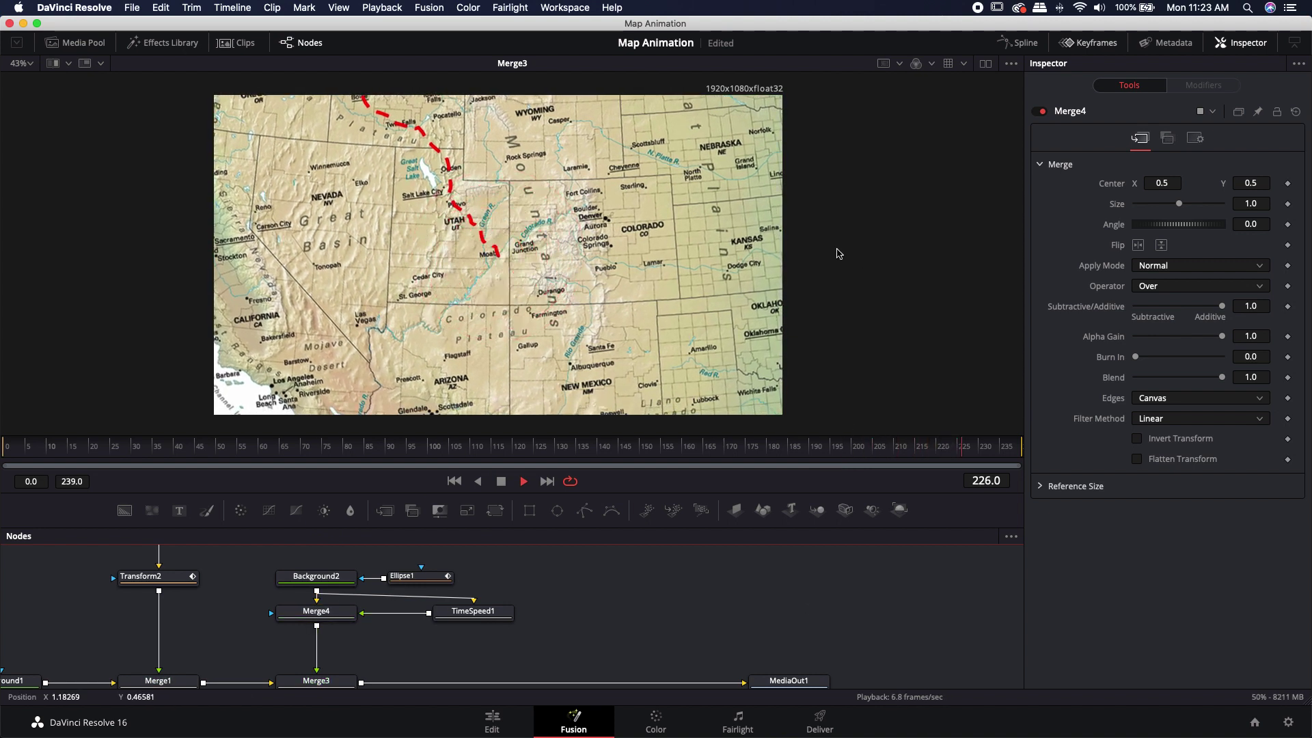
Open the Deliver page with its render settings and return to the timeline on the Edit page
{"action": "scroll", "coordinate": [583, 612], "scroll_direction": "down", "scroll_amount": 1}
{"action": "left_click", "coordinate": [819, 720]}
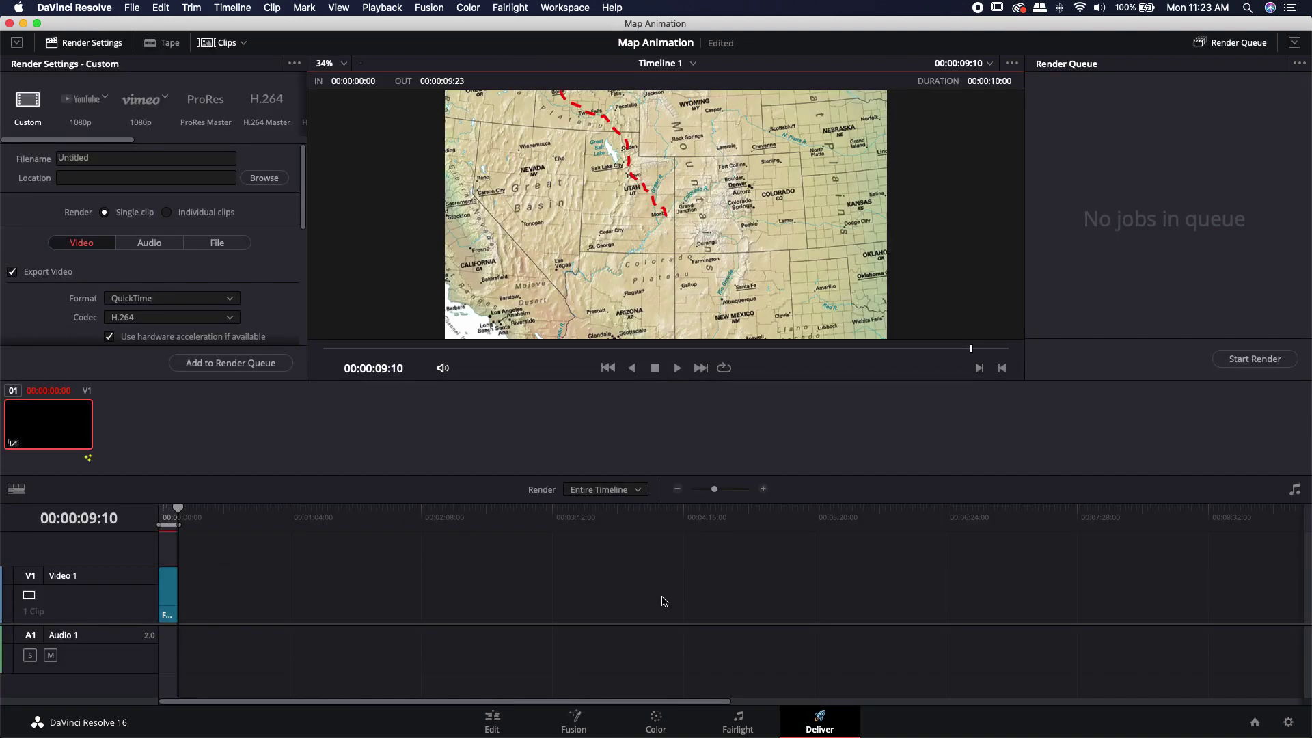
{"action": "key", "text": "shift+4"}
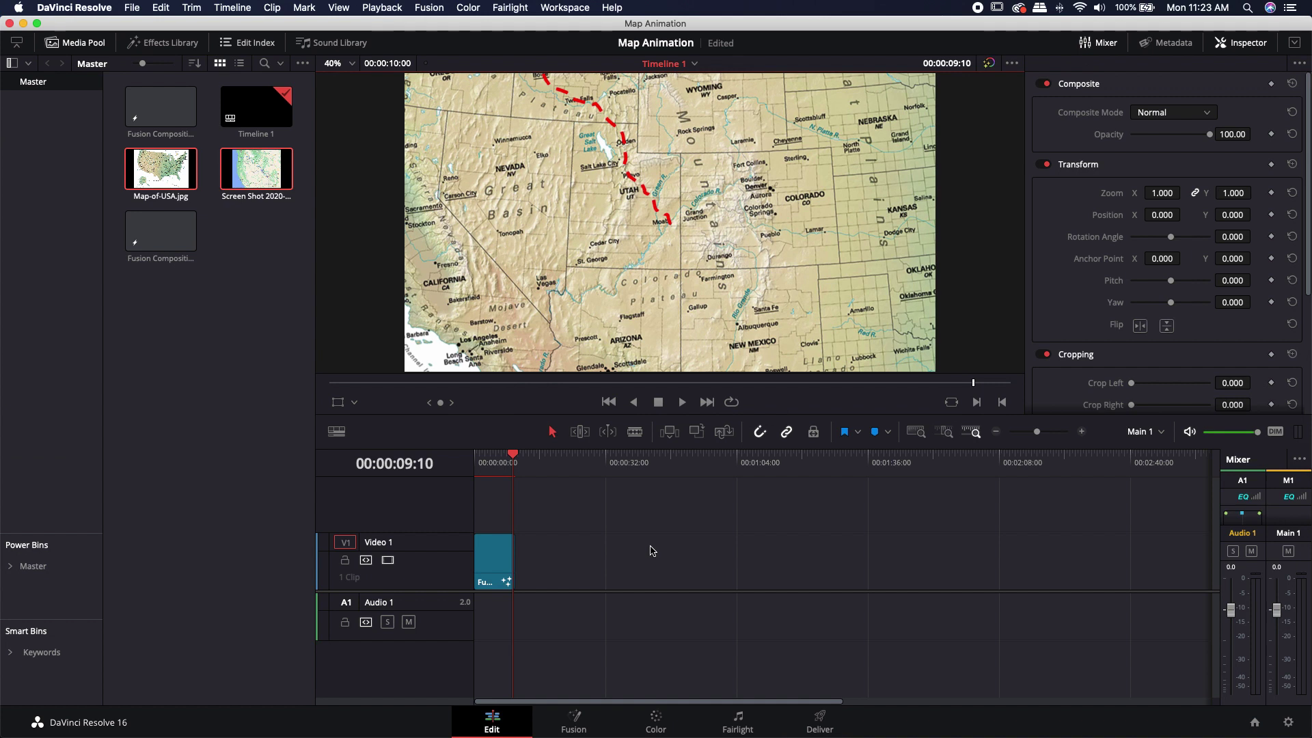